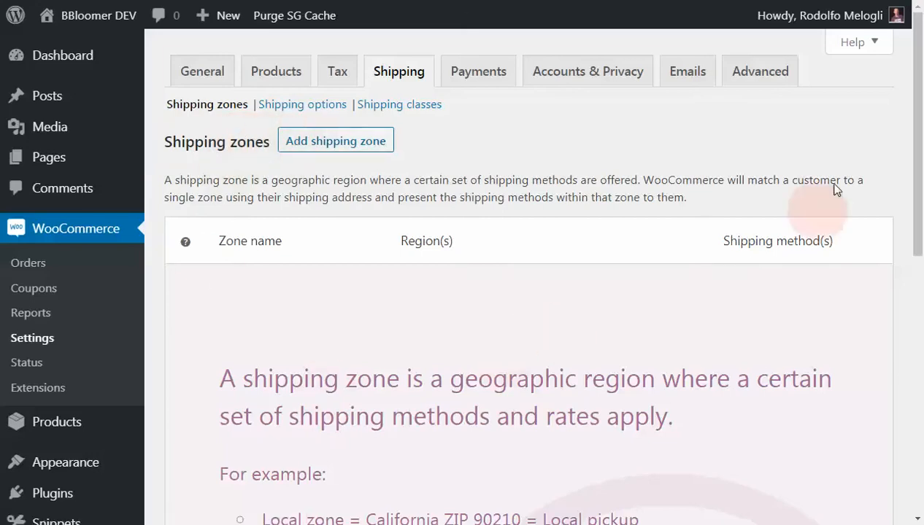
- Examine the shipping zones overview, including its explanation of zones and the local, US domestic and Europe examples
drag(914, 92, 914, 206)
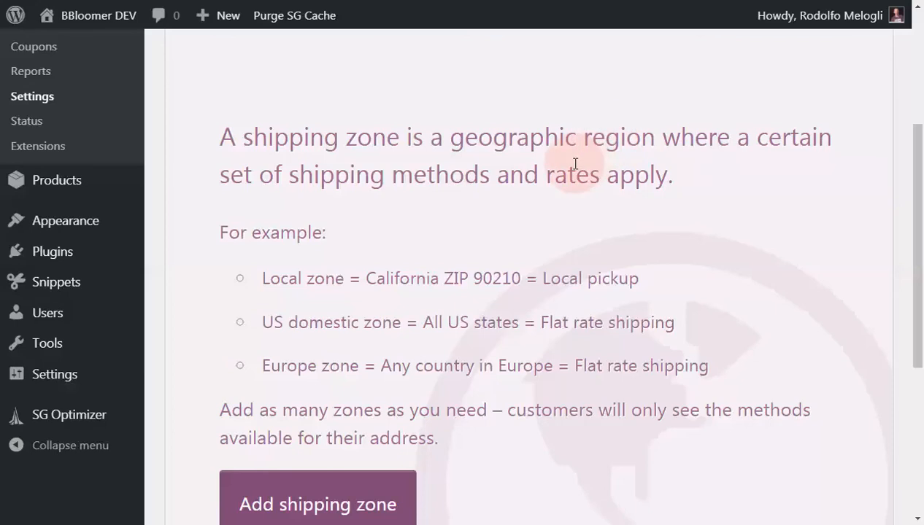
scroll(575, 165, down, 1)
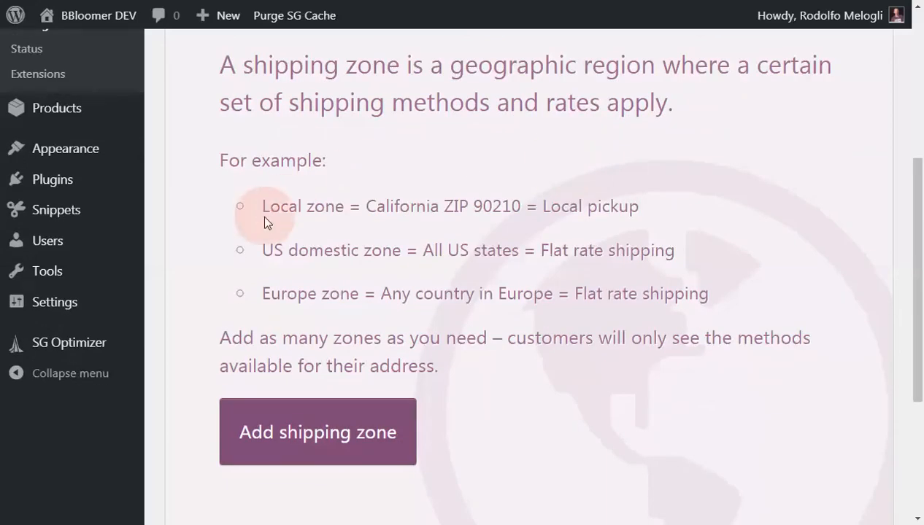
scroll(264, 221, up, 1)
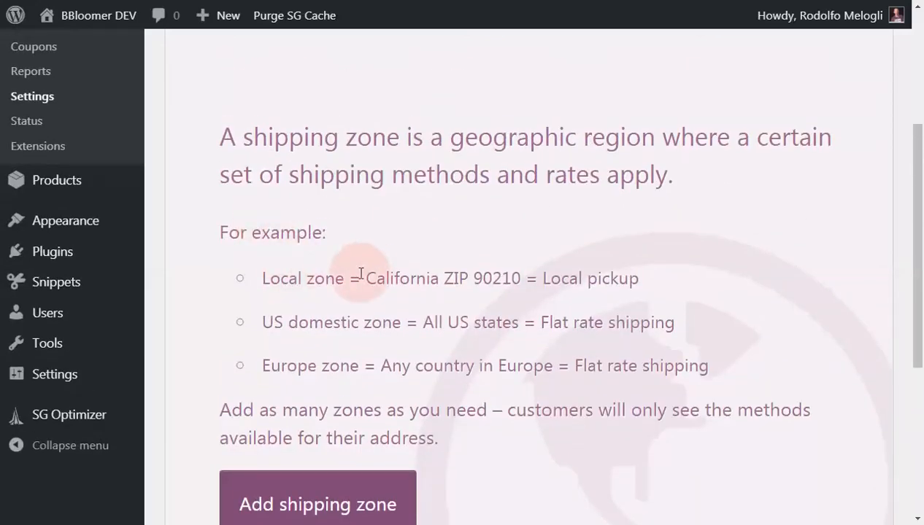
scroll(360, 273, up, 1)
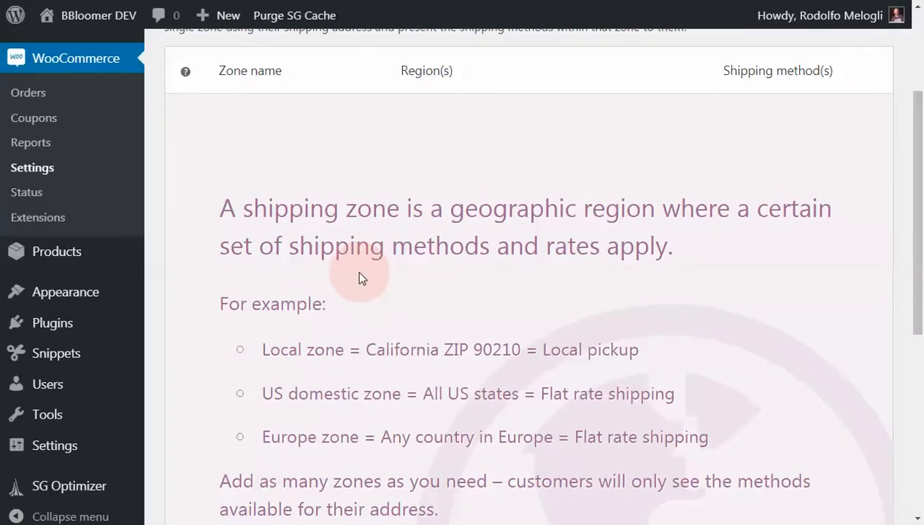
scroll(357, 276, down, 1)
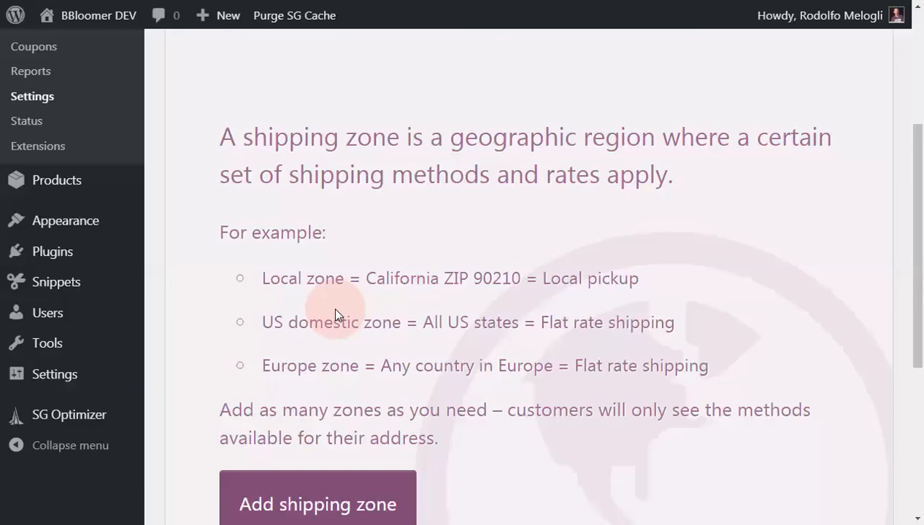
scroll(336, 307, up, 3)
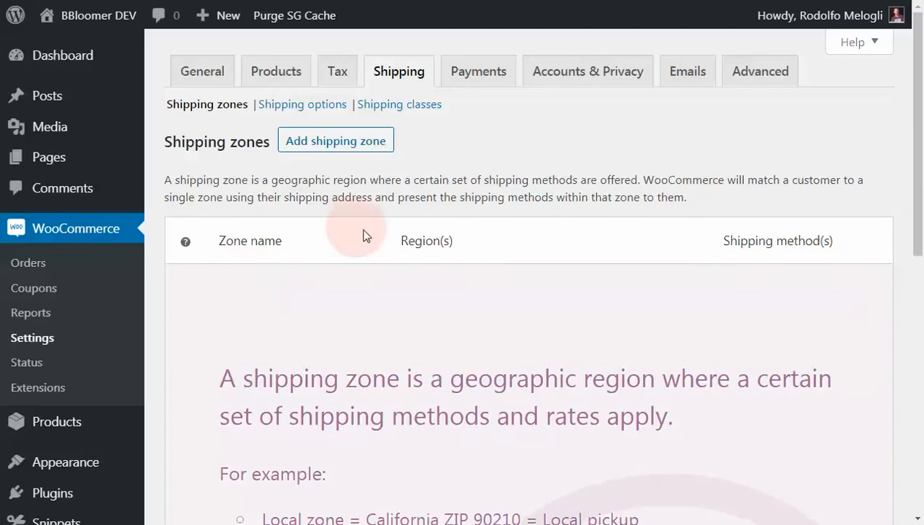
- Examine the fallback zone for locations not covered by other zones, comparing it with the example zones
scroll(365, 237, down, 3)
scroll(365, 237, down, 3)
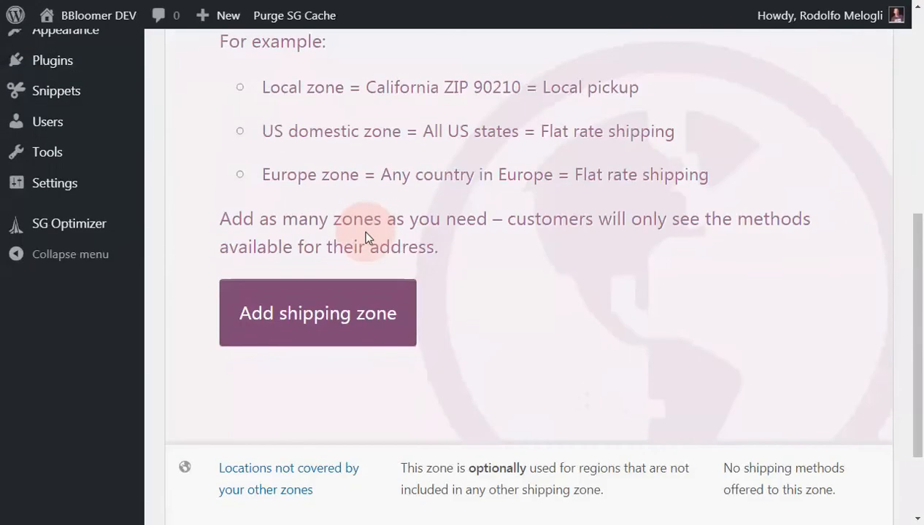
scroll(365, 210, down, 1)
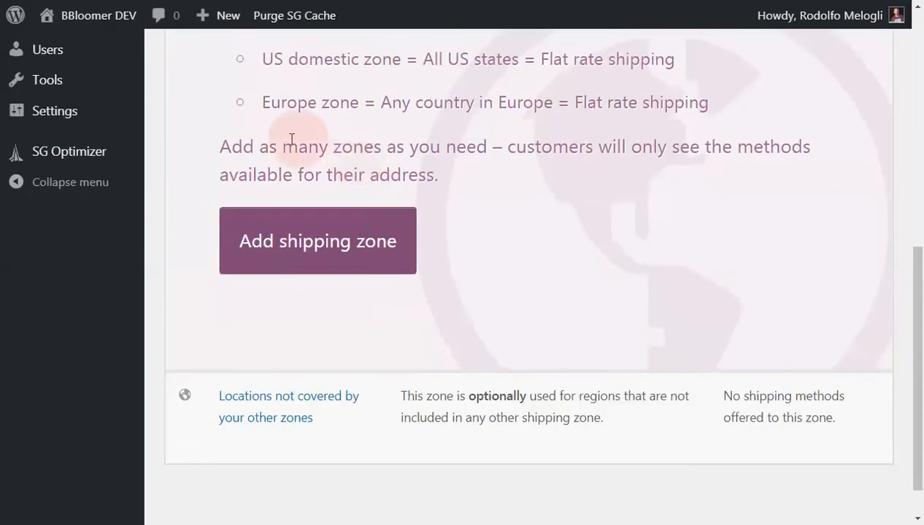
scroll(513, 175, down, 1)
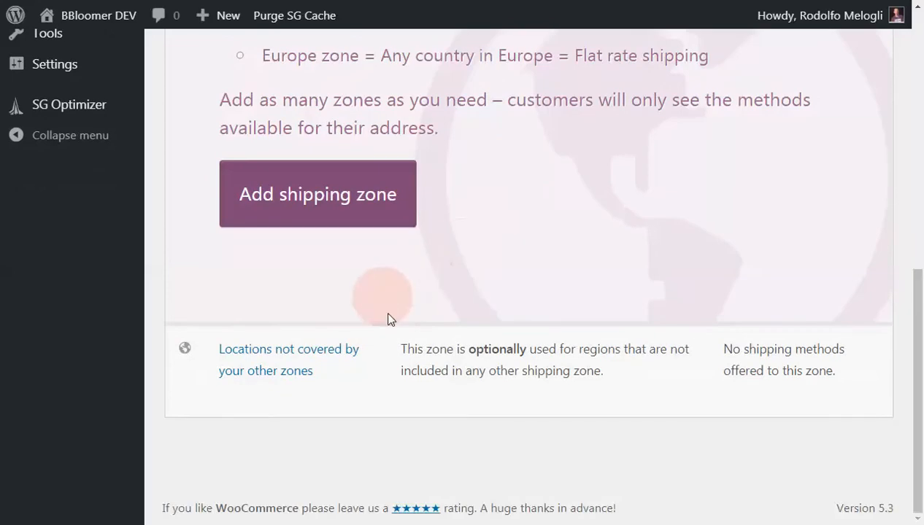
mouse_move(241, 366)
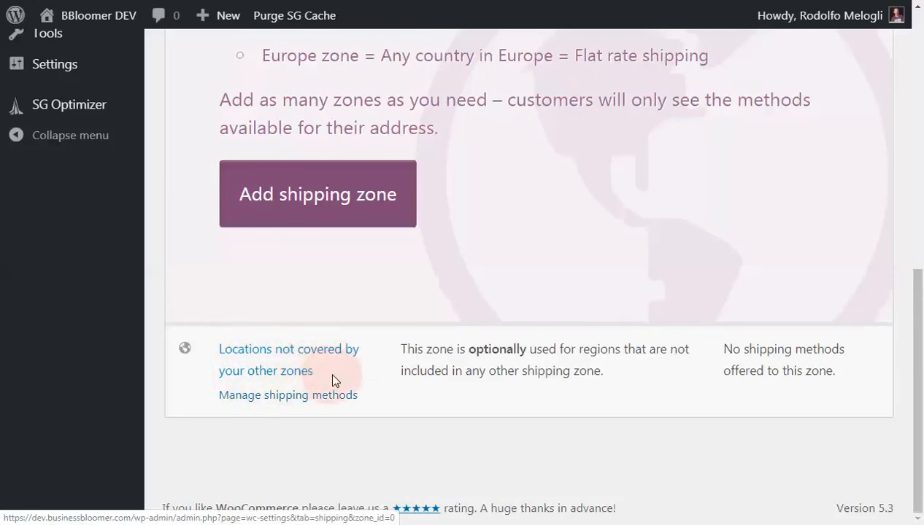
scroll(370, 379, up, 5)
scroll(369, 380, up, 3)
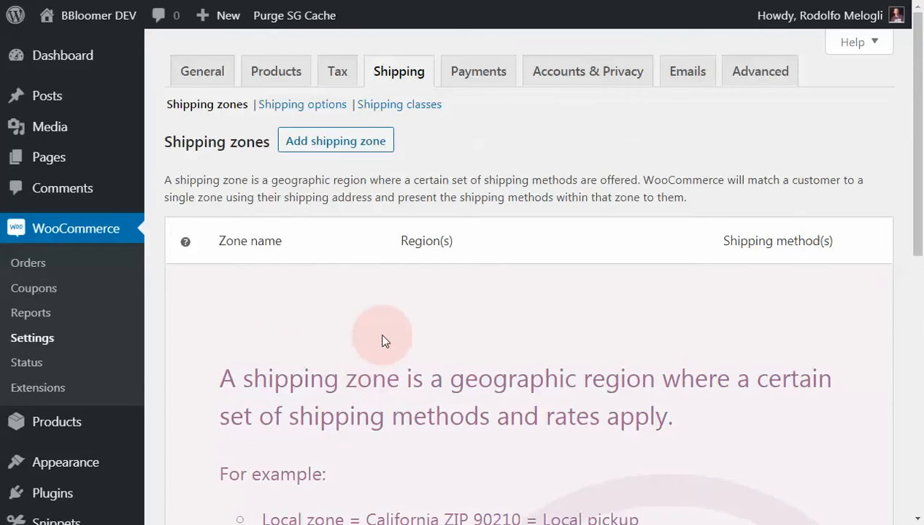
scroll(385, 340, down, 8)
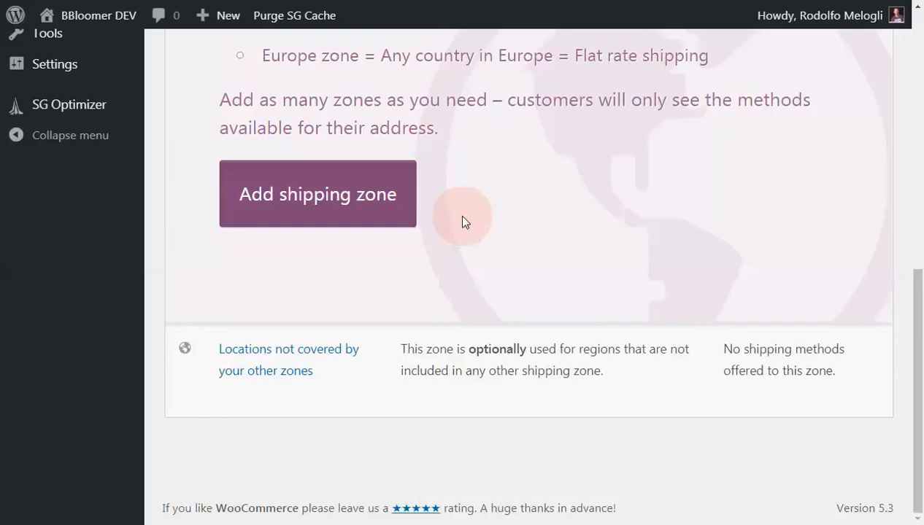
scroll(461, 221, up, 3)
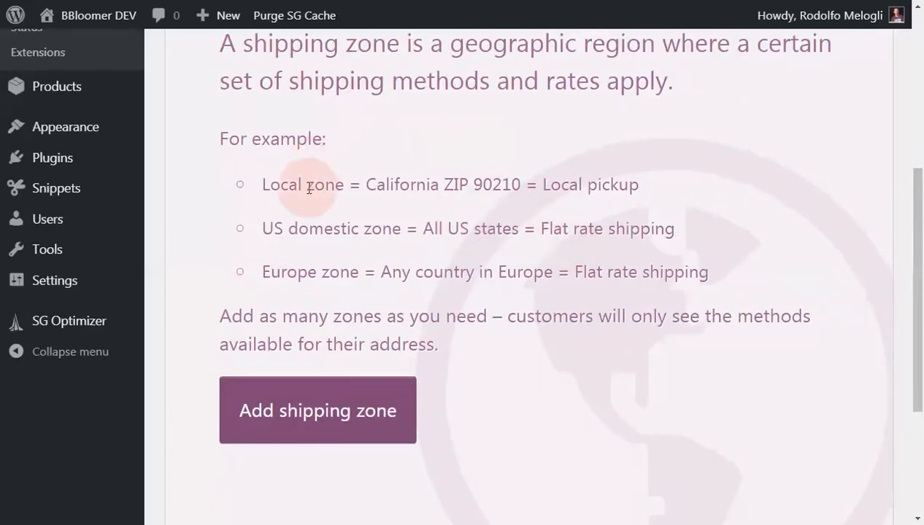
scroll(310, 188, down, 3)
mouse_move(284, 368)
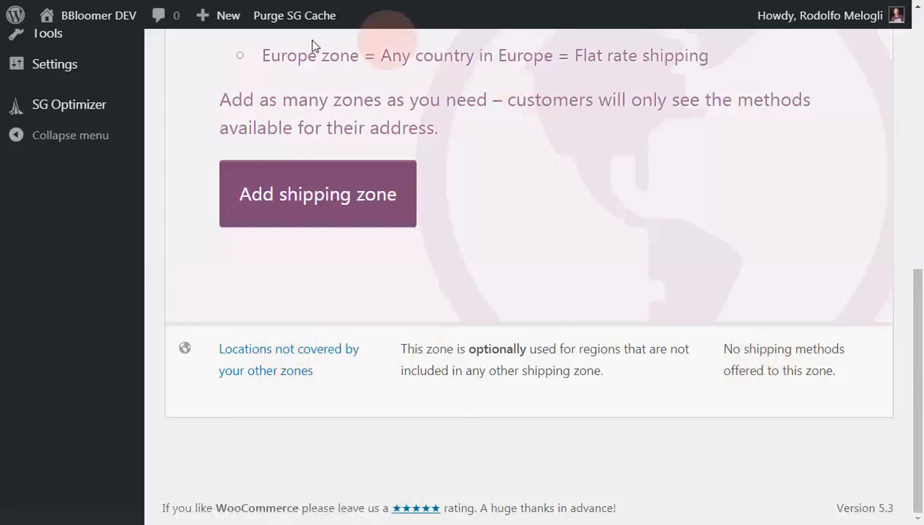
scroll(790, 180, up, 3)
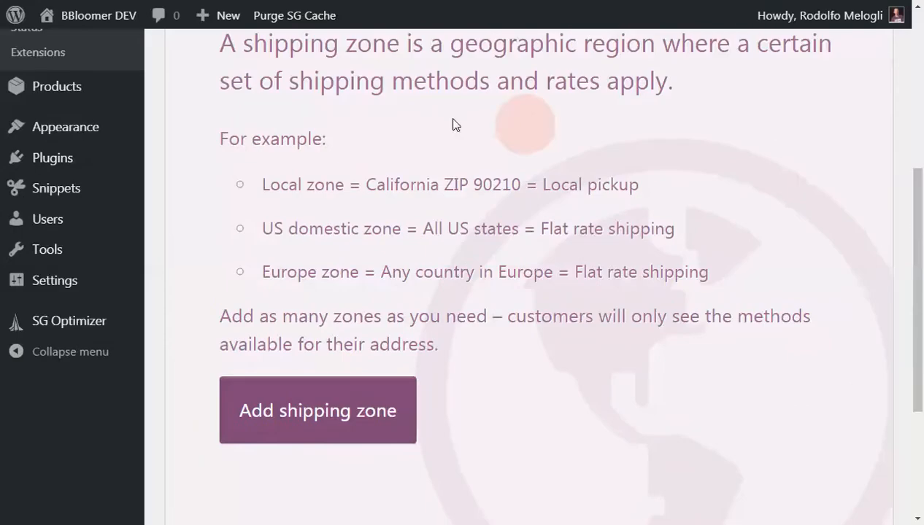
scroll(602, 293, up, 3)
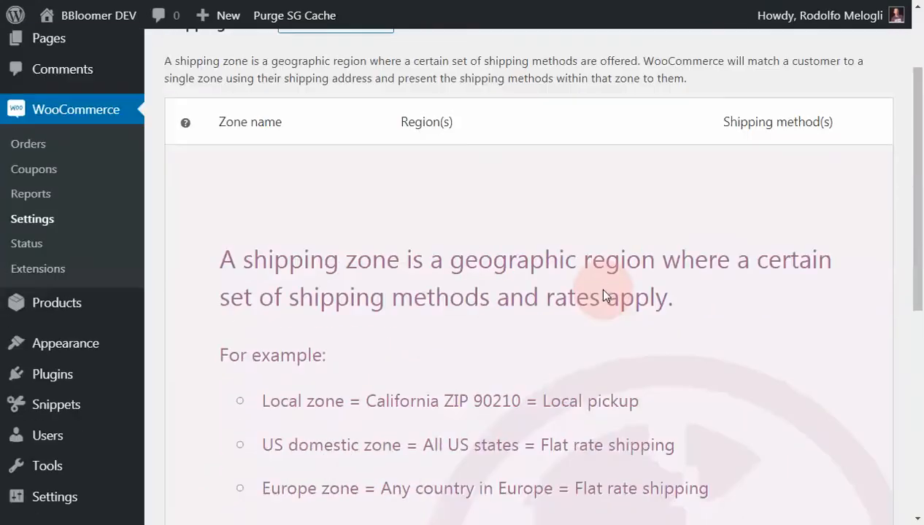
- Add a shipping zone named Italy and expand its option for limiting the zone to specific ZIP/postcodes
scroll(604, 291, down, 4)
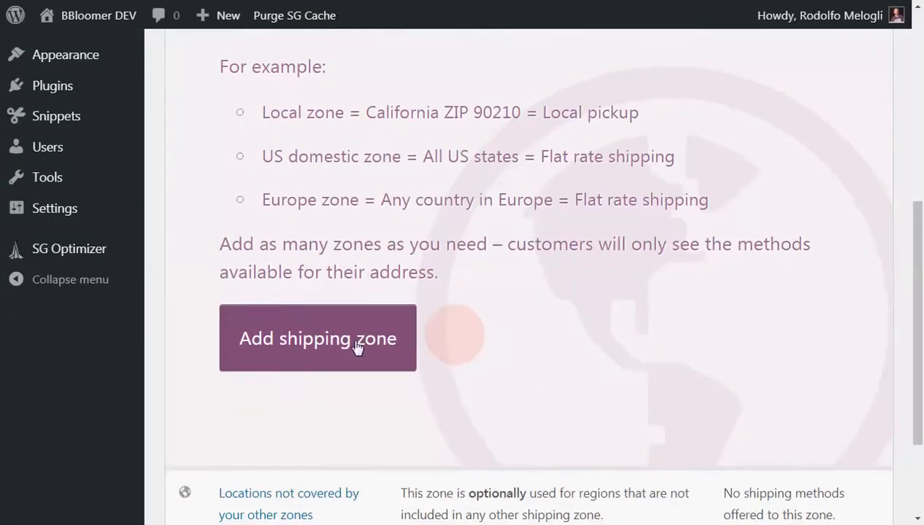
click(243, 347)
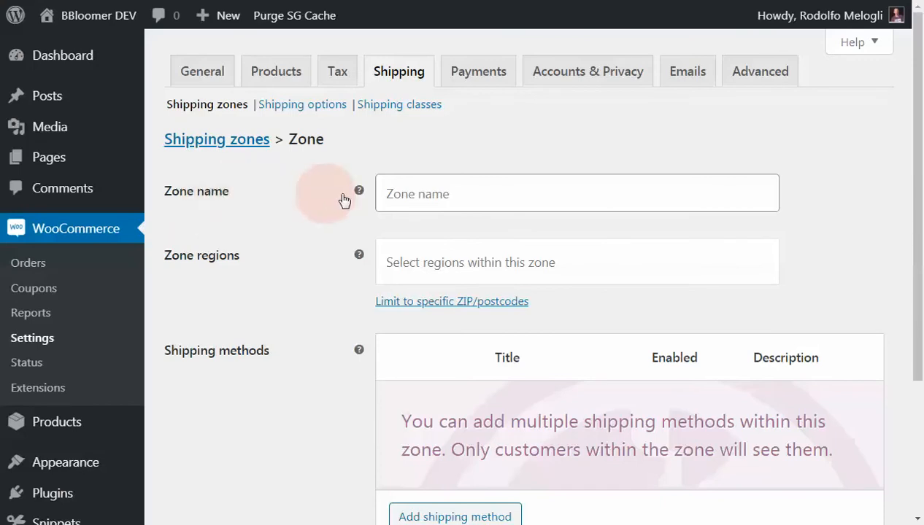
click(462, 196)
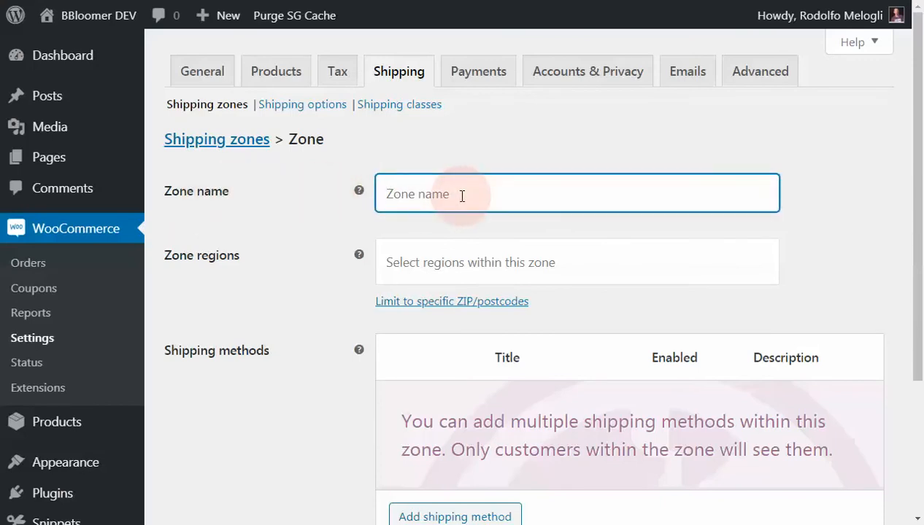
text(Italy)
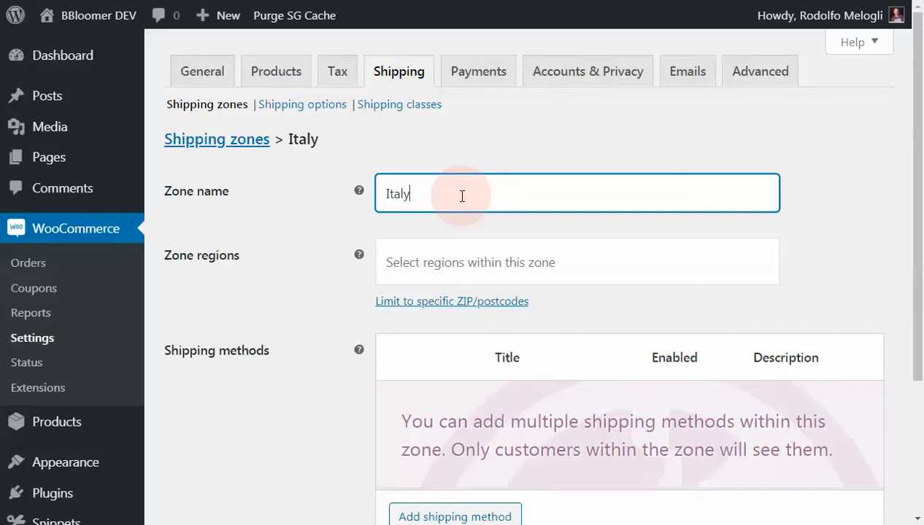
key(Tab)
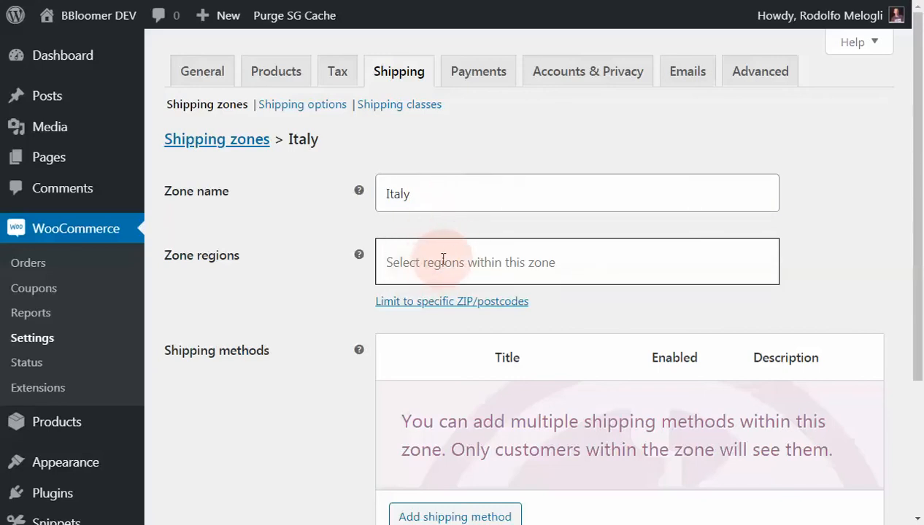
click(434, 300)
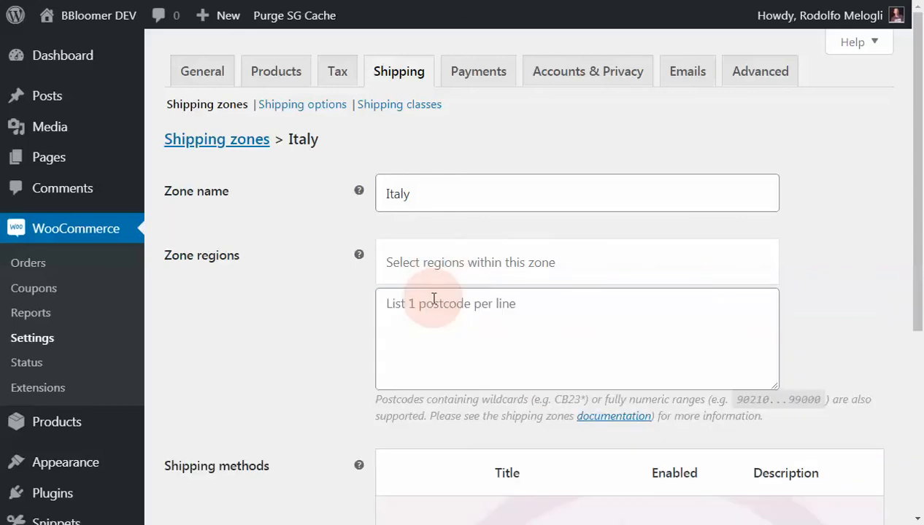
- Add the country Italy to the zone regions
scroll(324, 313, down, 1)
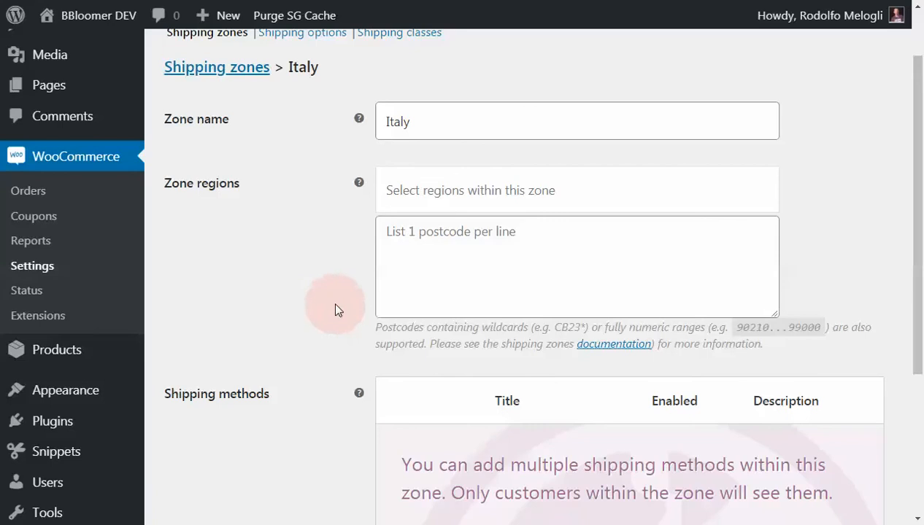
click(439, 200)
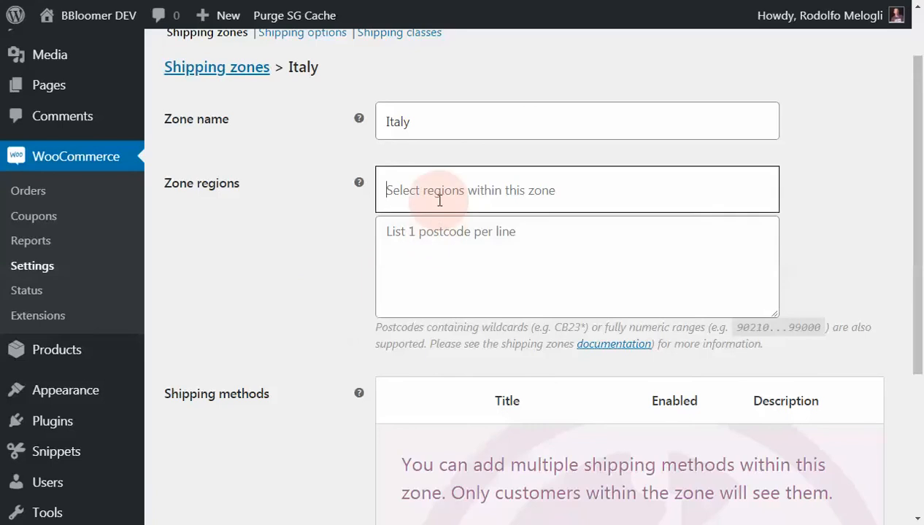
text(it)
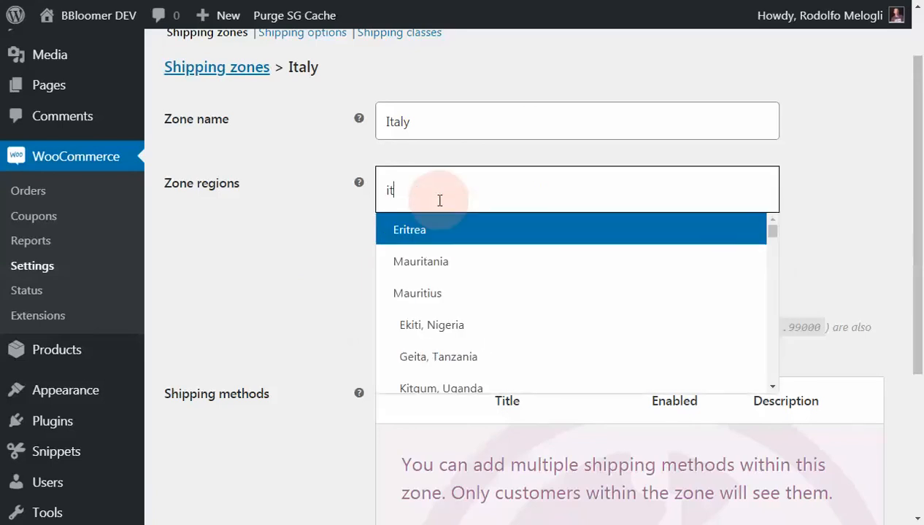
text(al)
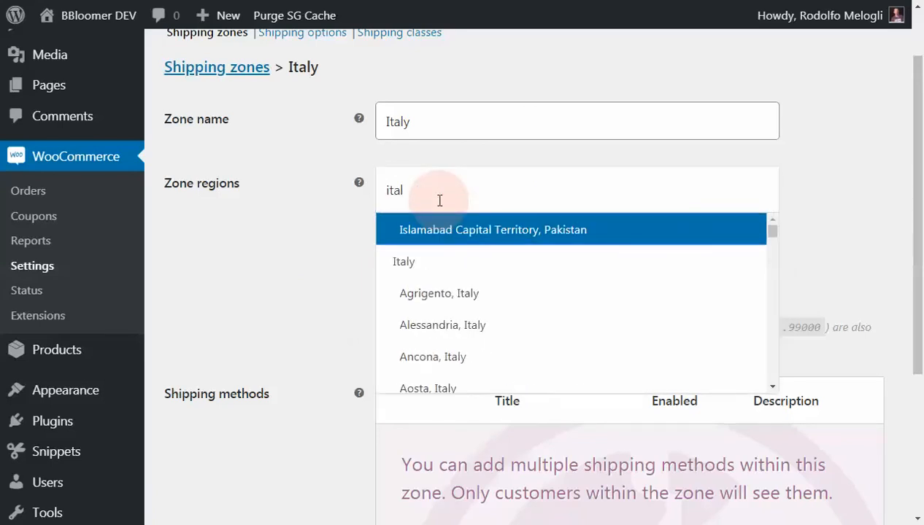
click(417, 267)
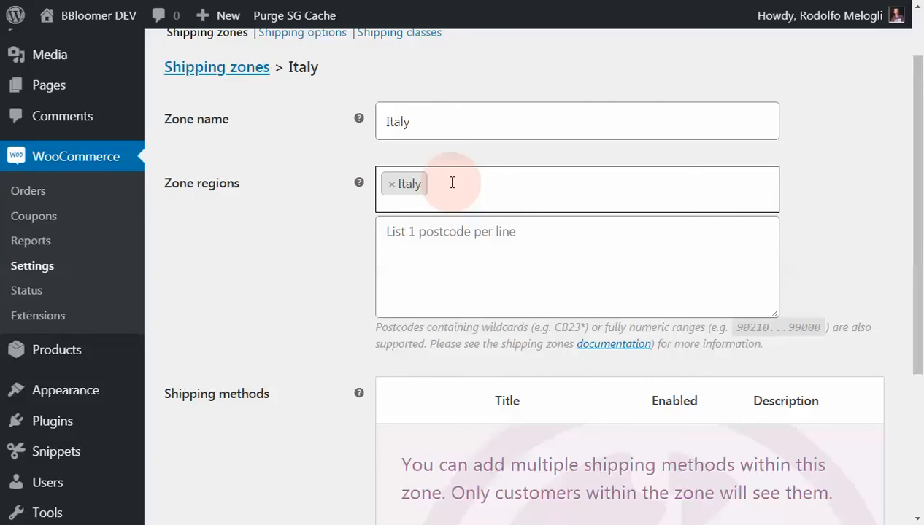
- Replace the Italy region with the province entry Agrigento, Italy, and remove that province again
click(392, 185)
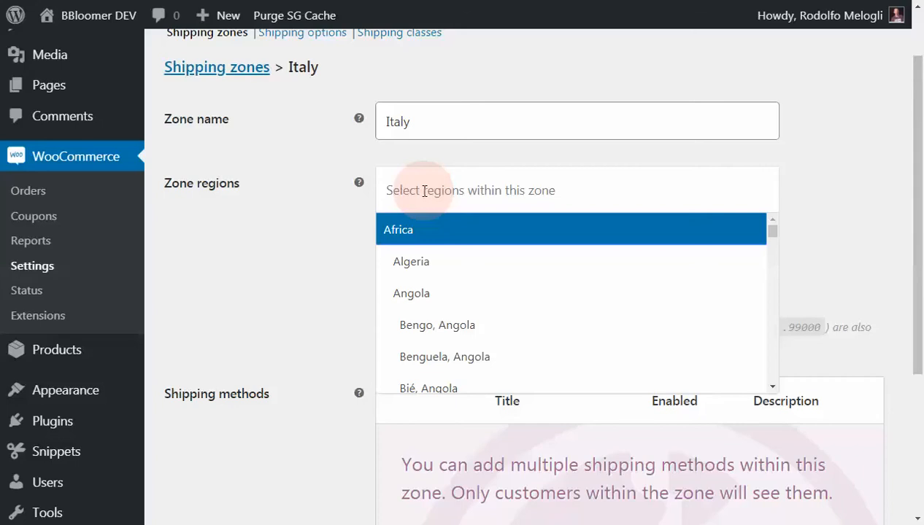
text(ital)
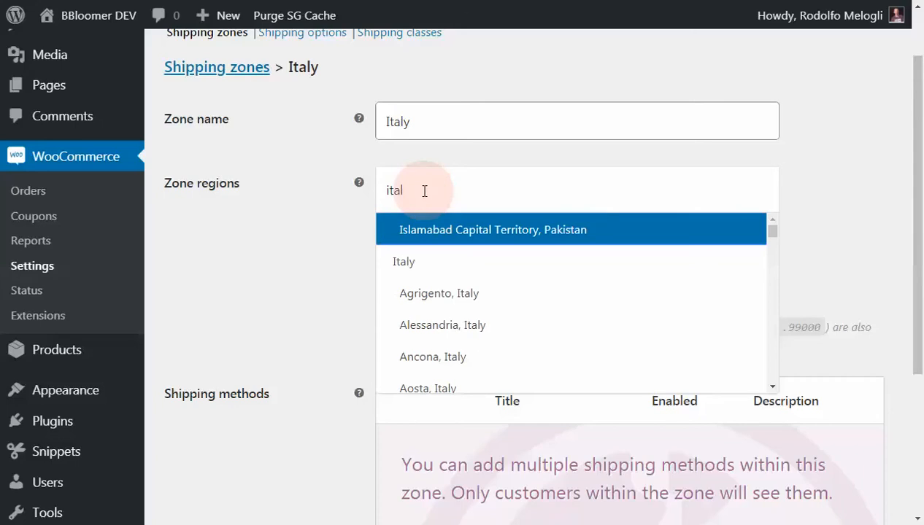
click(426, 295)
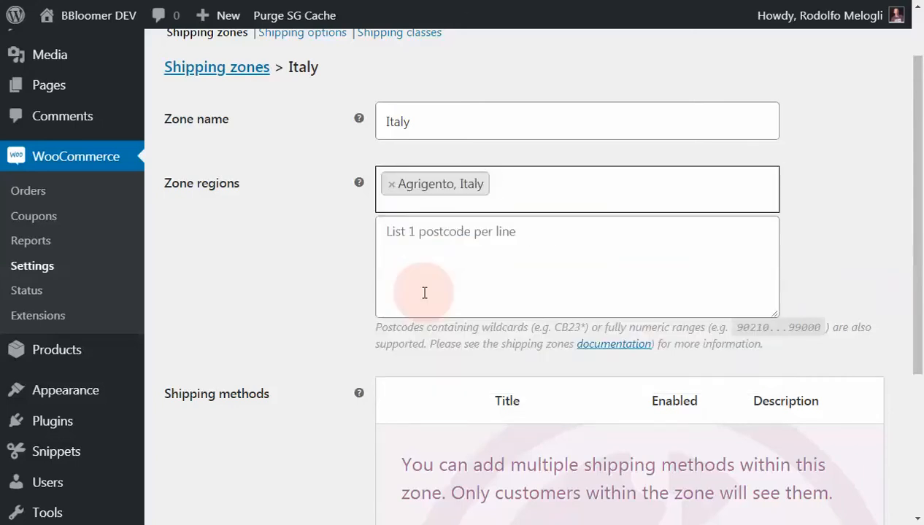
click(392, 185)
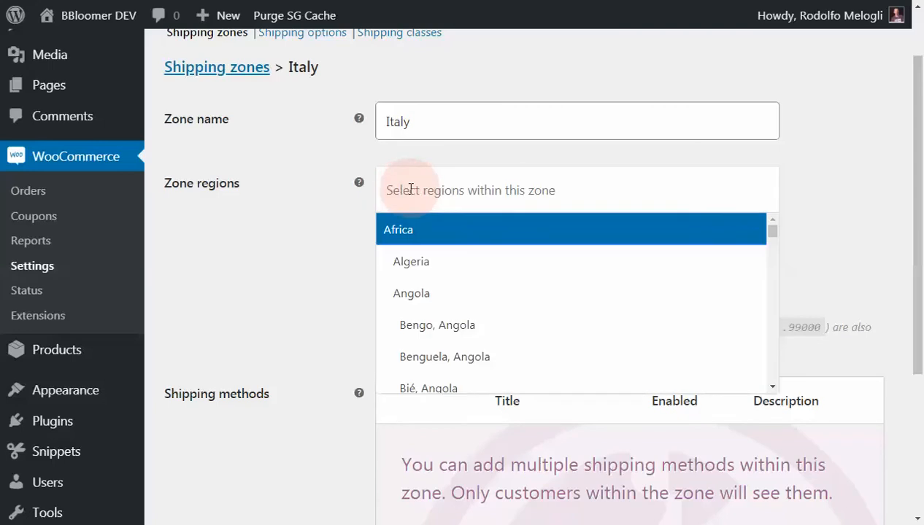
- Add the state Texas, United States (US) to the zone regions, and remove it again
click(411, 189)
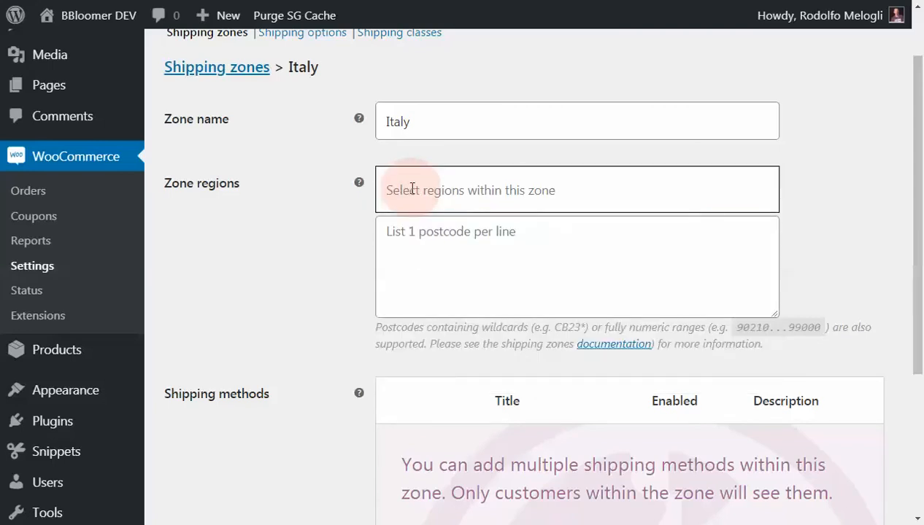
text(unite)
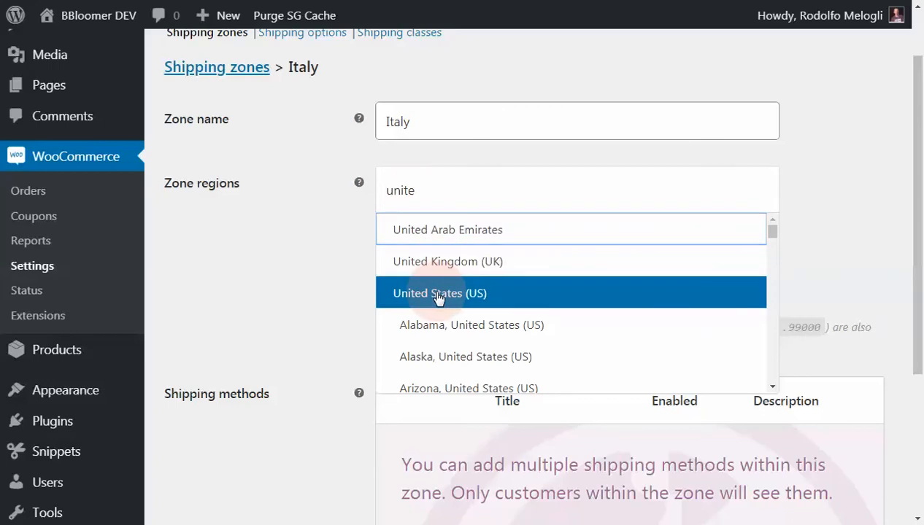
scroll(454, 302, down, 3)
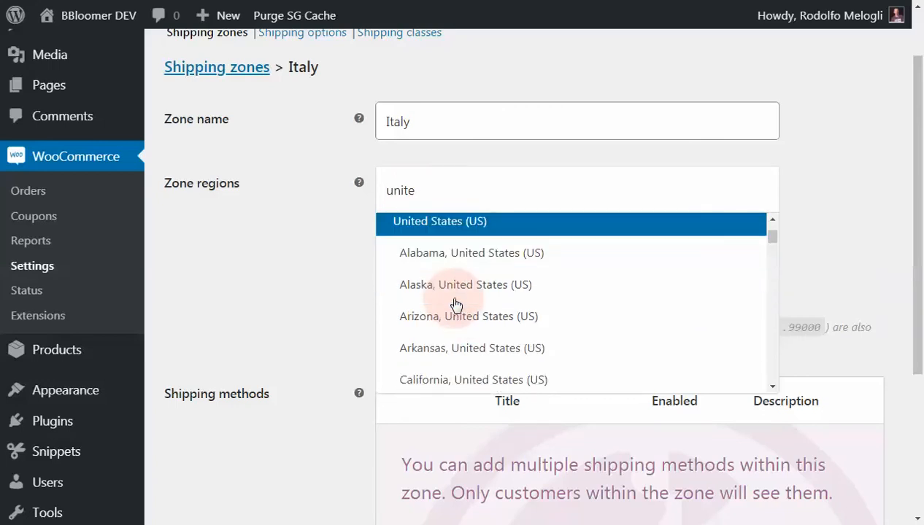
scroll(454, 302, down, 8)
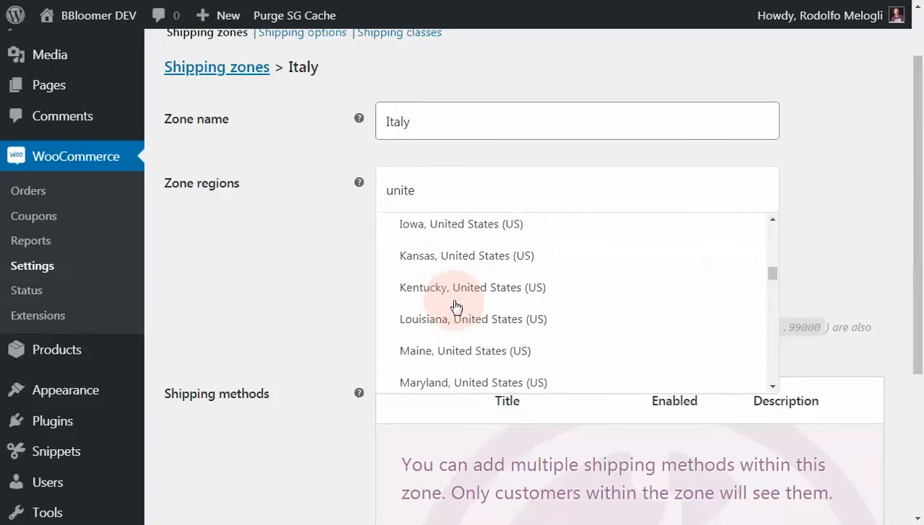
scroll(455, 307, down, 8)
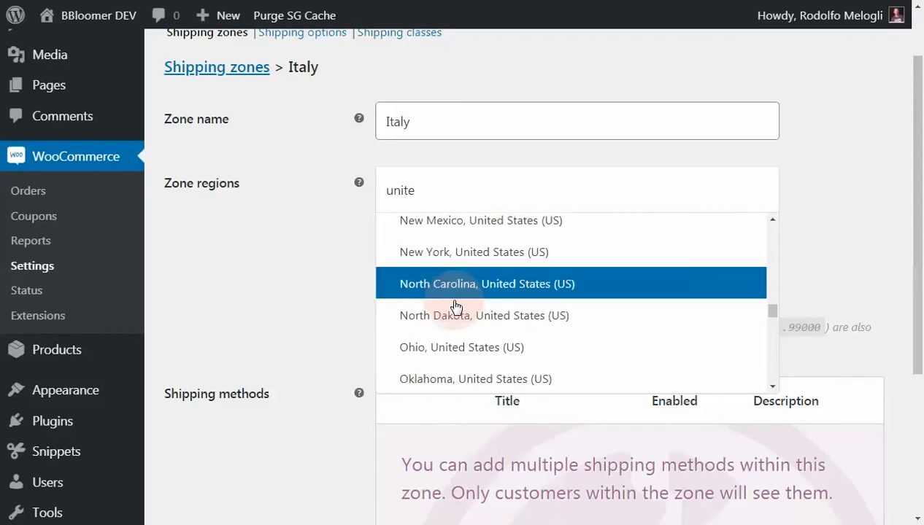
scroll(455, 306, down, 7)
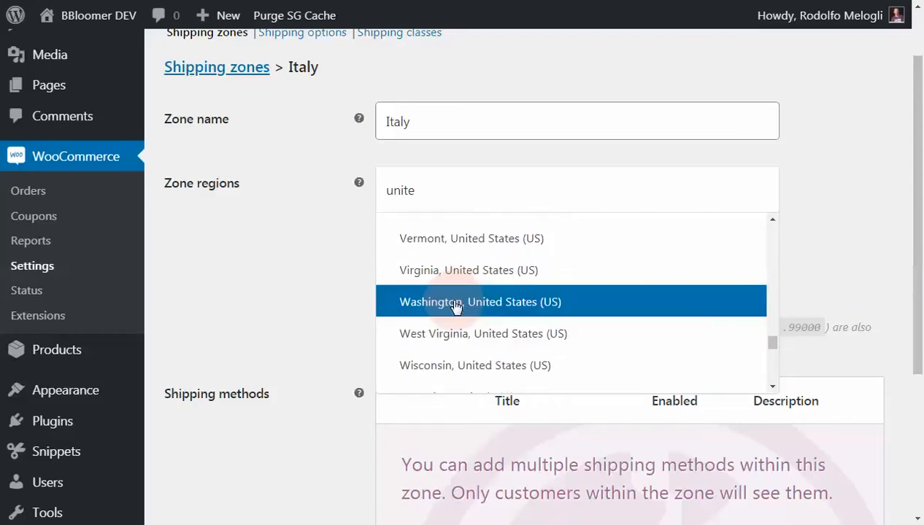
scroll(454, 309, up, 2)
click(453, 317)
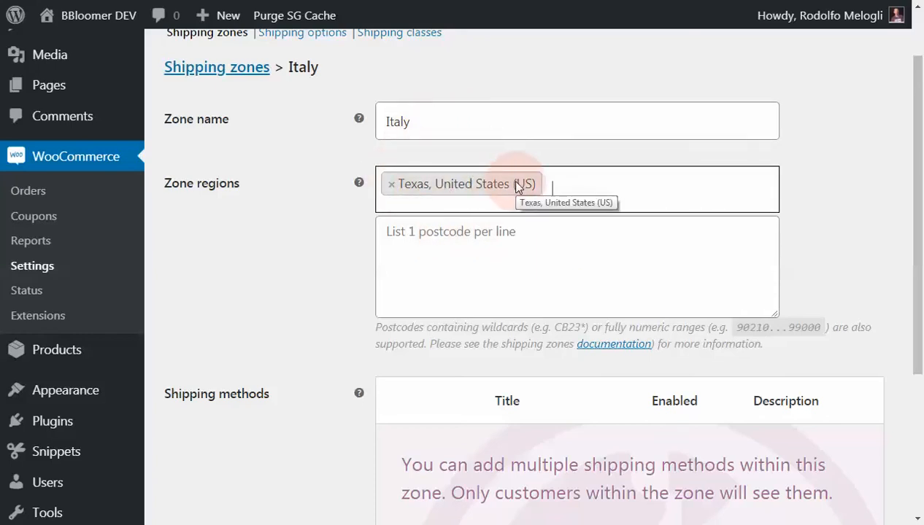
click(392, 186)
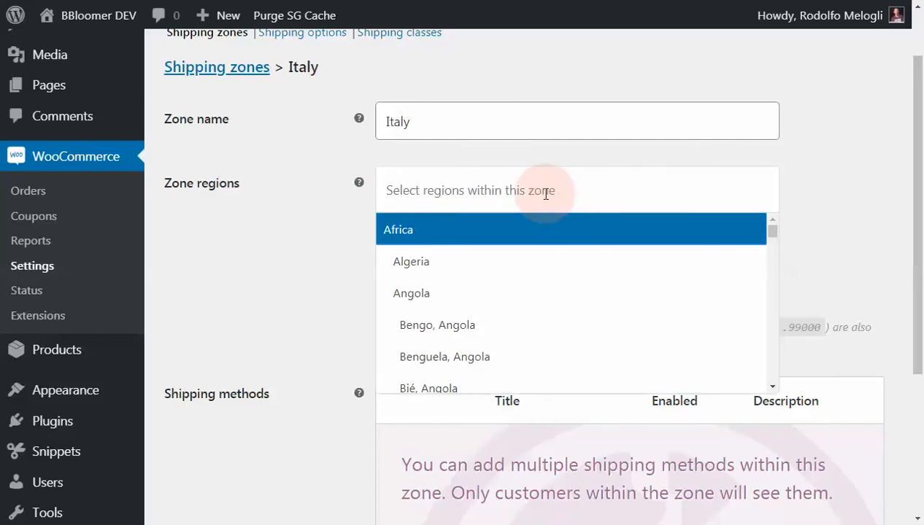
- Add the country Italy to the regions of the Italy zone
click(546, 194)
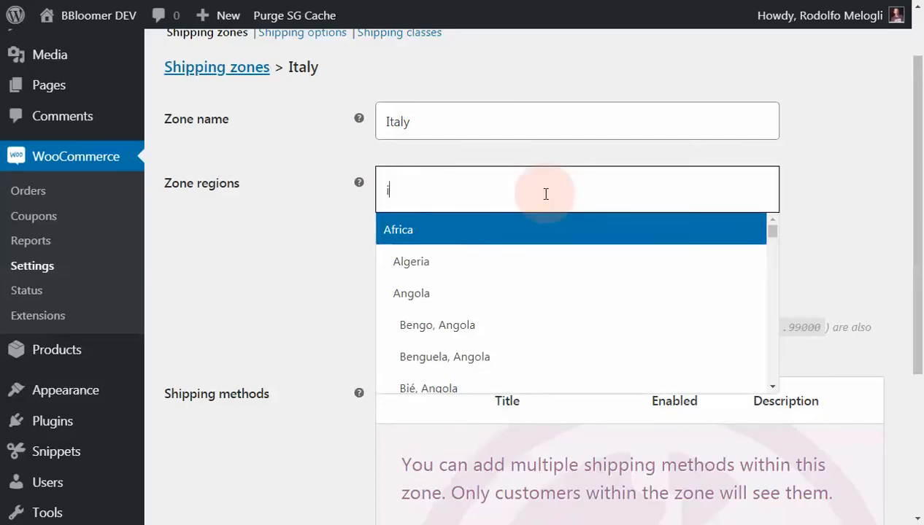
text(ital)
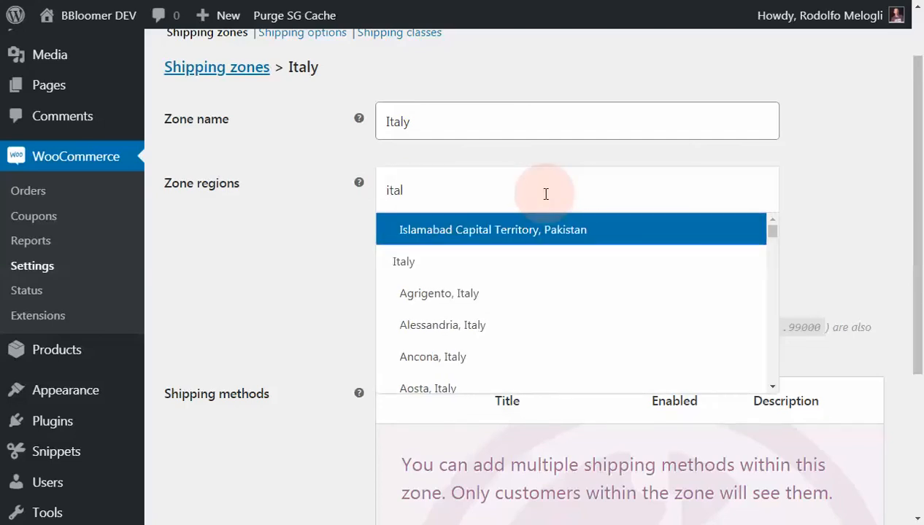
click(433, 261)
- Add a Flat rate shipping method to the Italy zone
scroll(373, 264, down, 3)
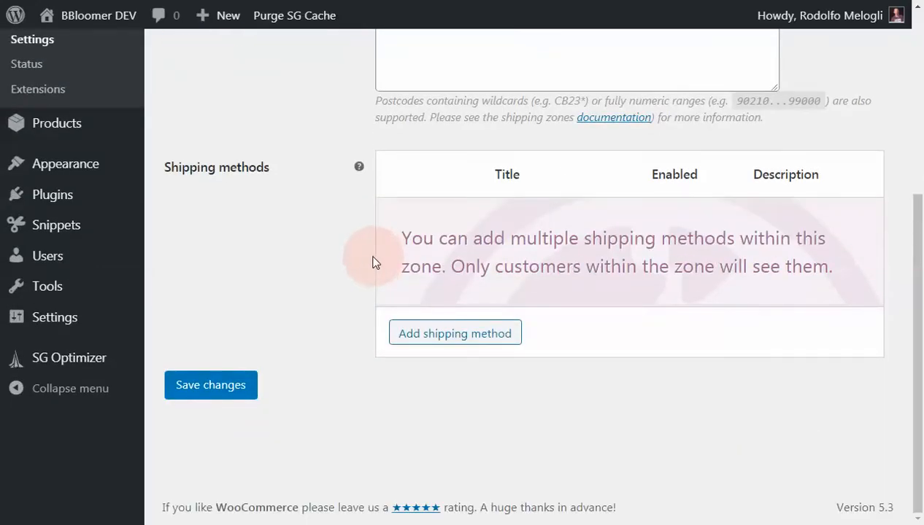
scroll(278, 223, up, 4)
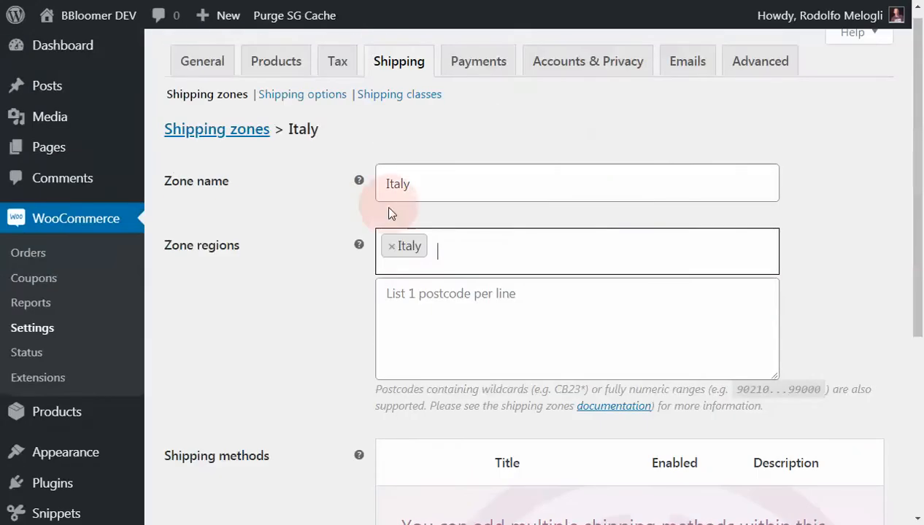
scroll(350, 245, down, 4)
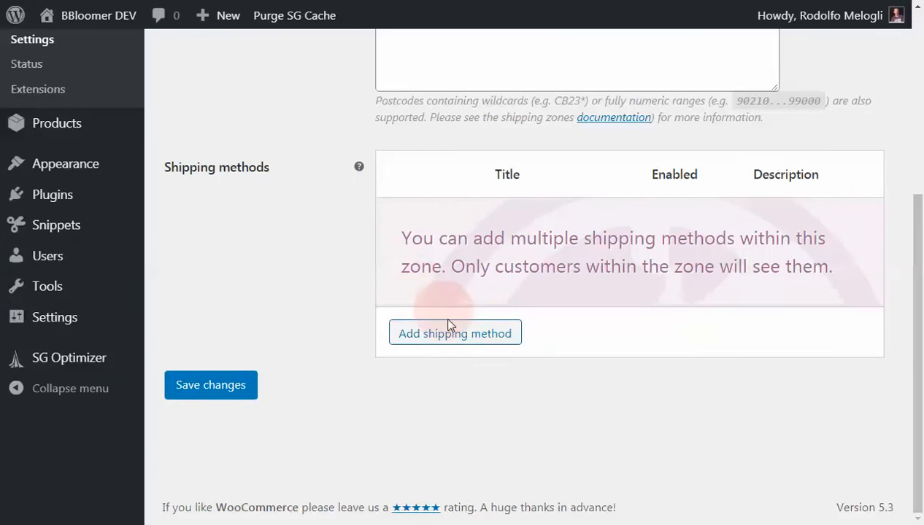
click(449, 337)
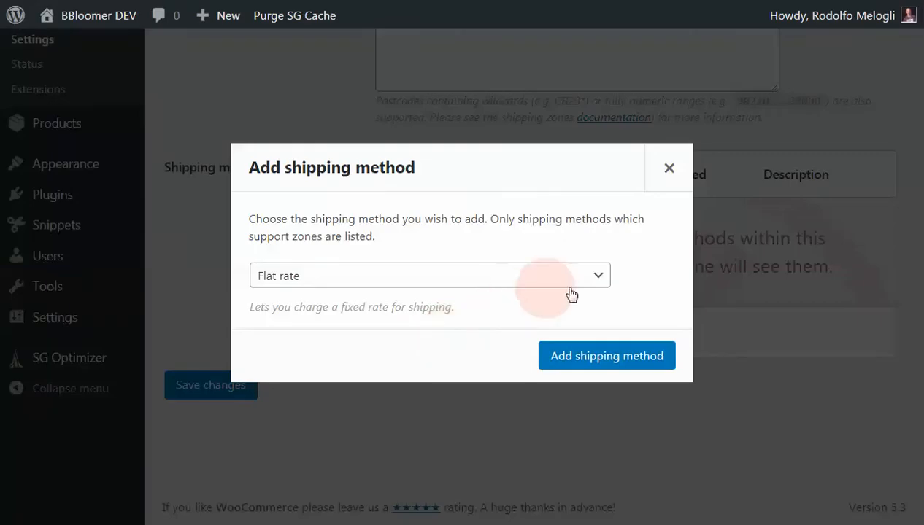
click(598, 279)
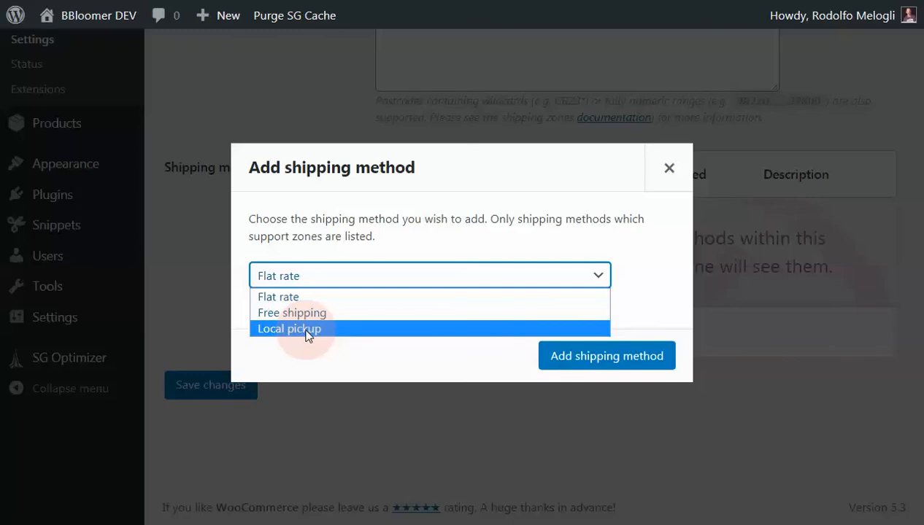
click(294, 297)
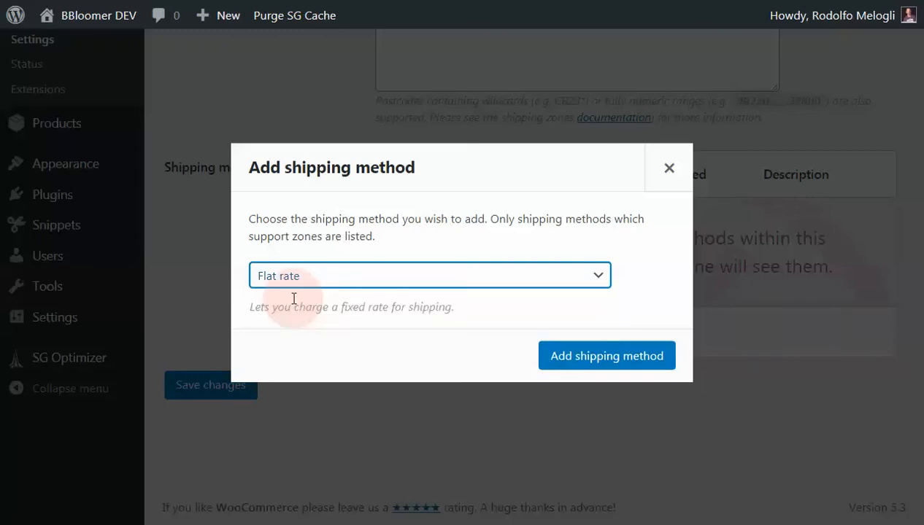
click(603, 357)
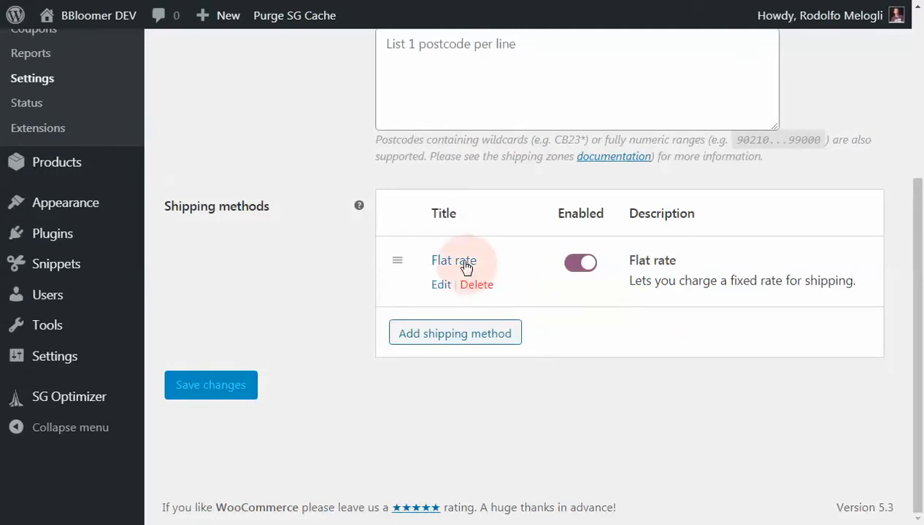
- Open the Italy zone's flat rate settings and change the method title to "Italy shipping"
click(464, 264)
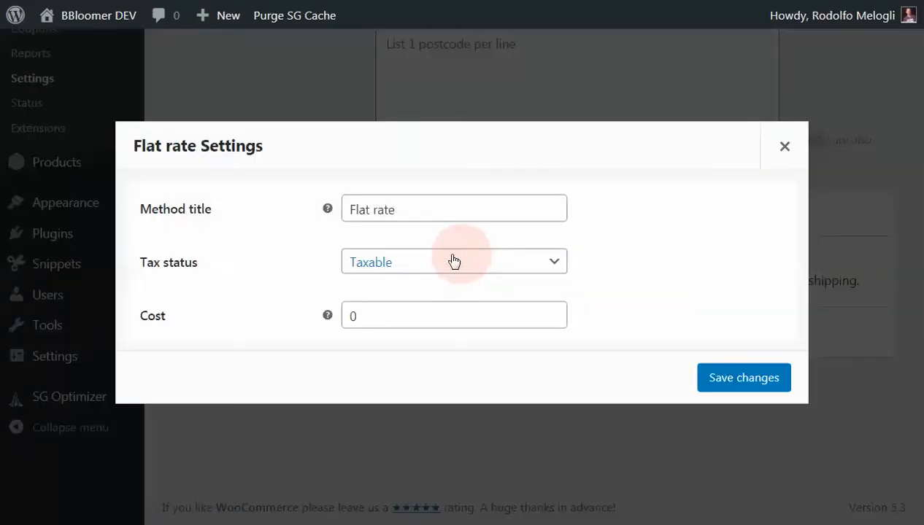
mouse_move(327, 210)
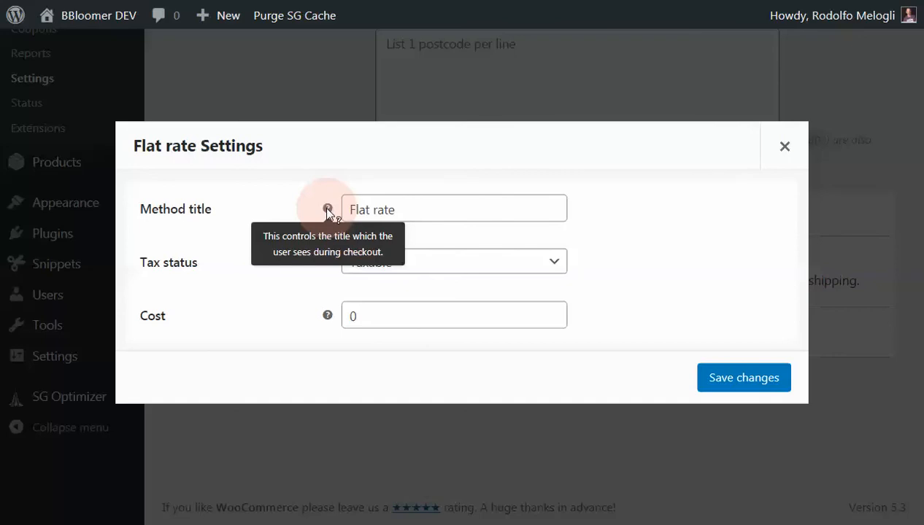
click(382, 210)
drag(403, 214, 326, 209)
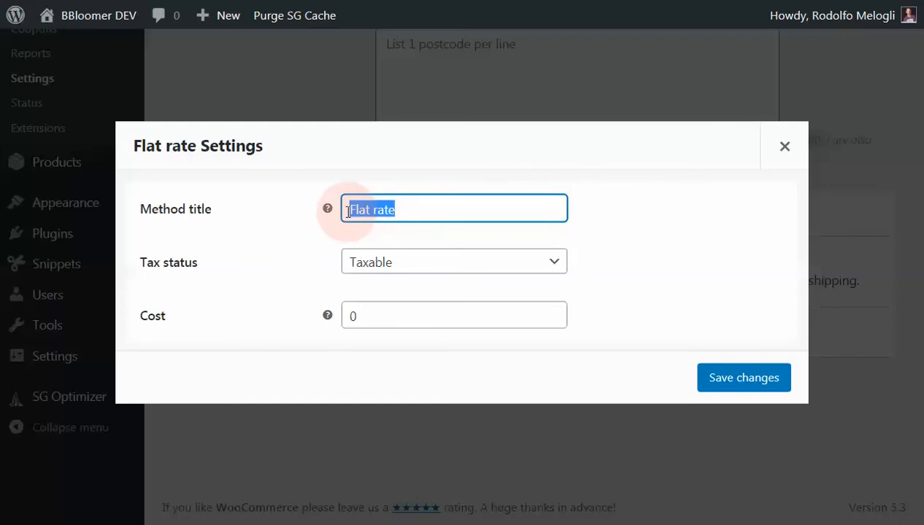
text(Ital)
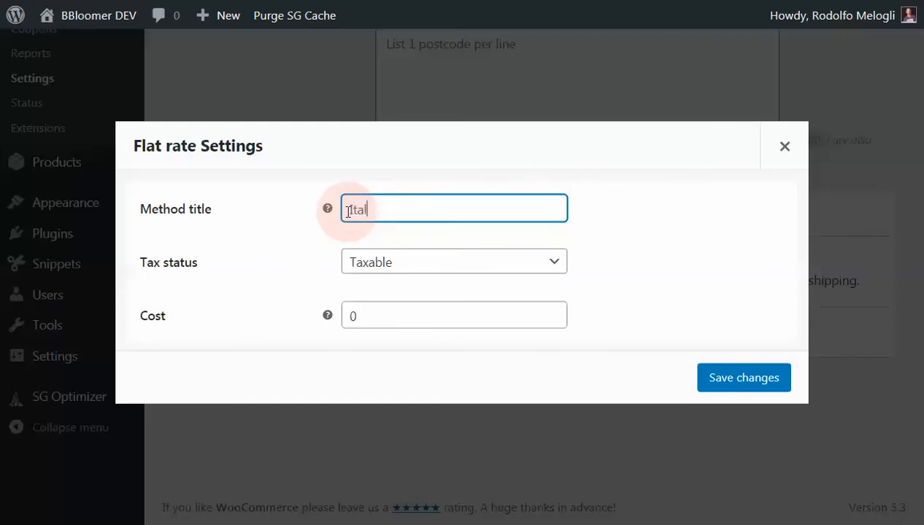
text(y shippimng)
key(BackSpace)
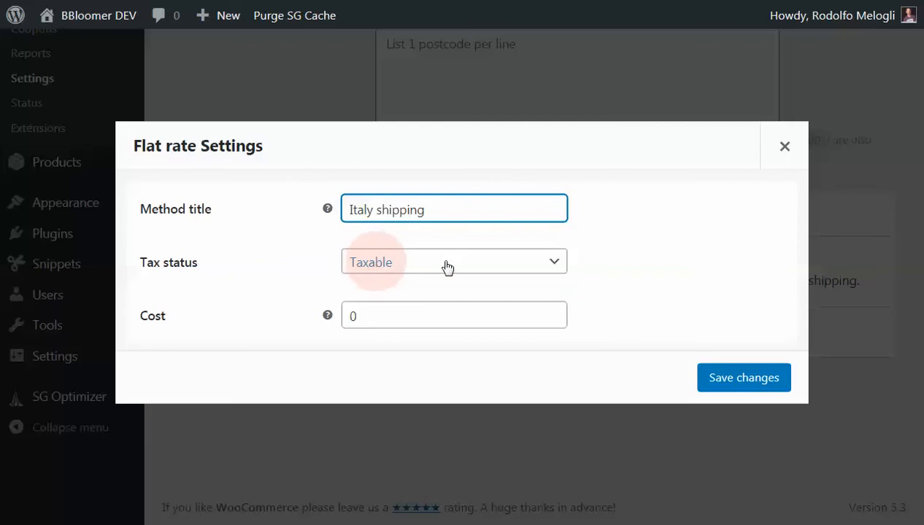
- Set the Italy shipping method's tax status to None and its cost to 10, and save the settings
click(498, 265)
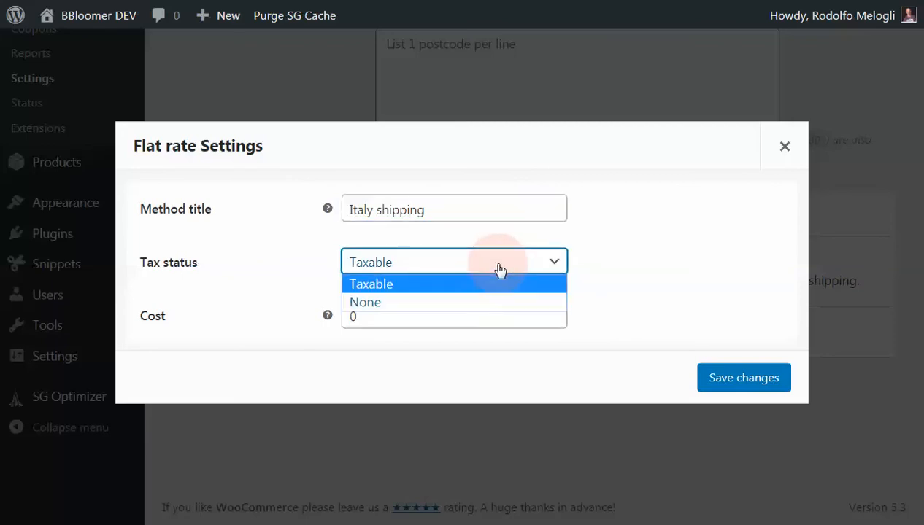
click(633, 270)
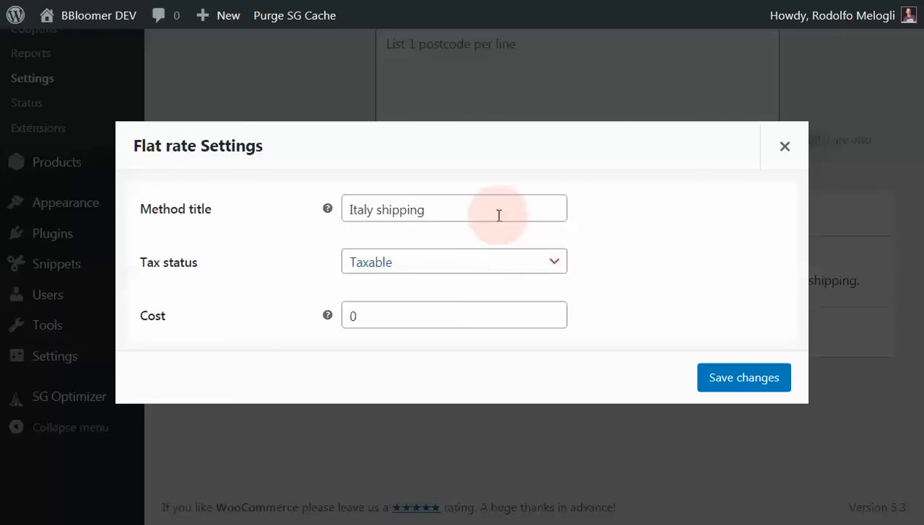
click(510, 265)
click(491, 302)
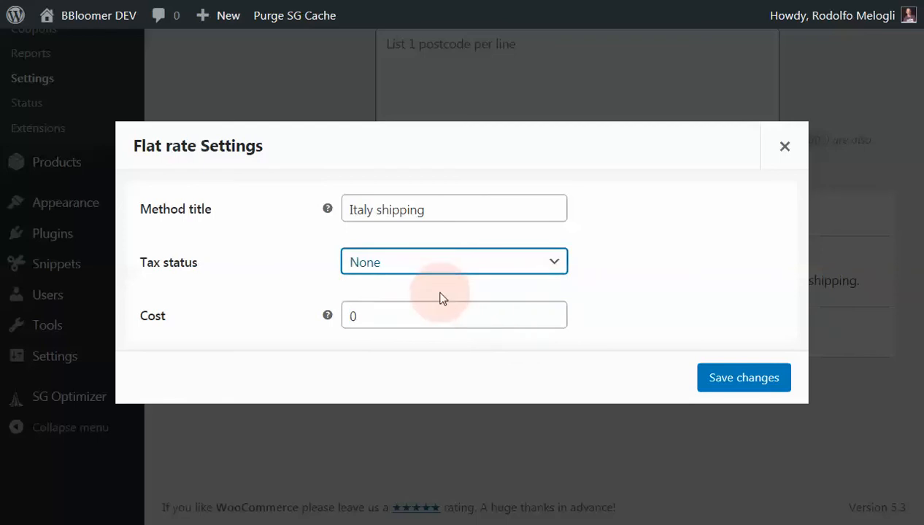
click(363, 316)
key(BackSpace)
text(10)
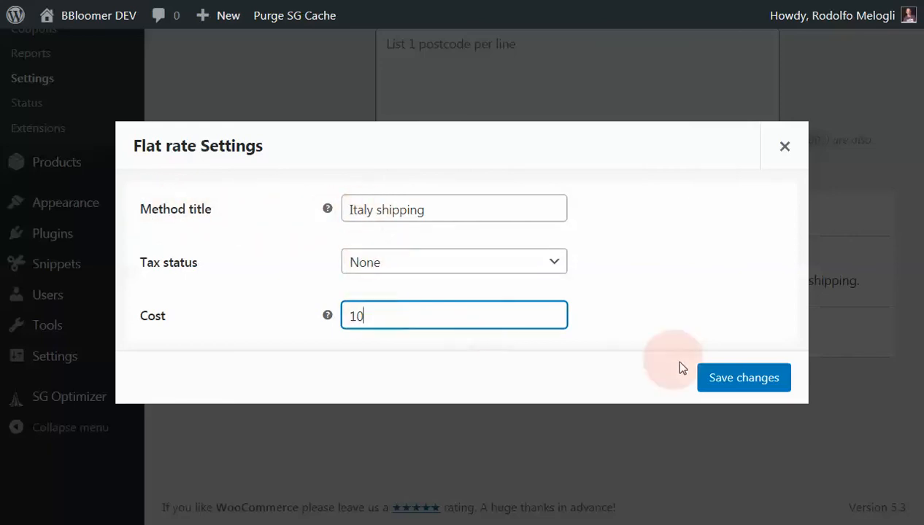
click(726, 378)
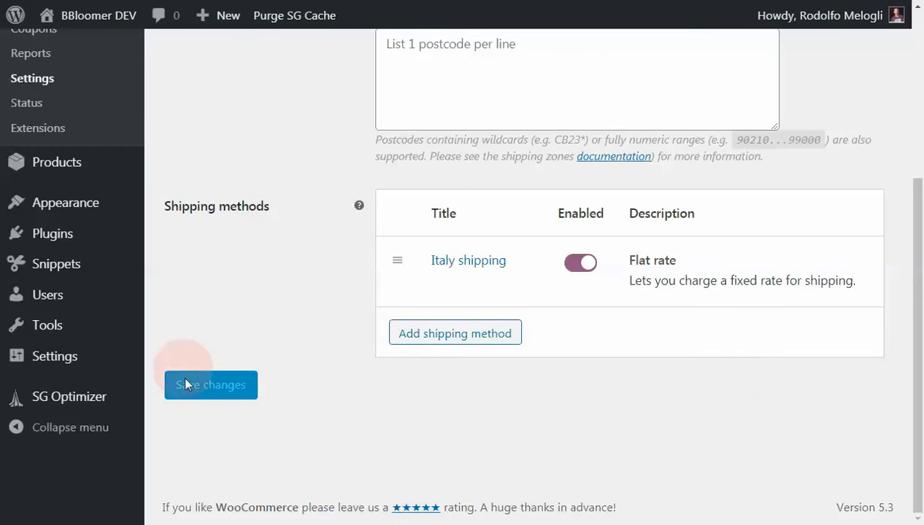
- Return to the shipping zones list and add a Flat rate method to the zone for locations not covered by other zones
scroll(285, 413, up, 2)
scroll(285, 414, up, 2)
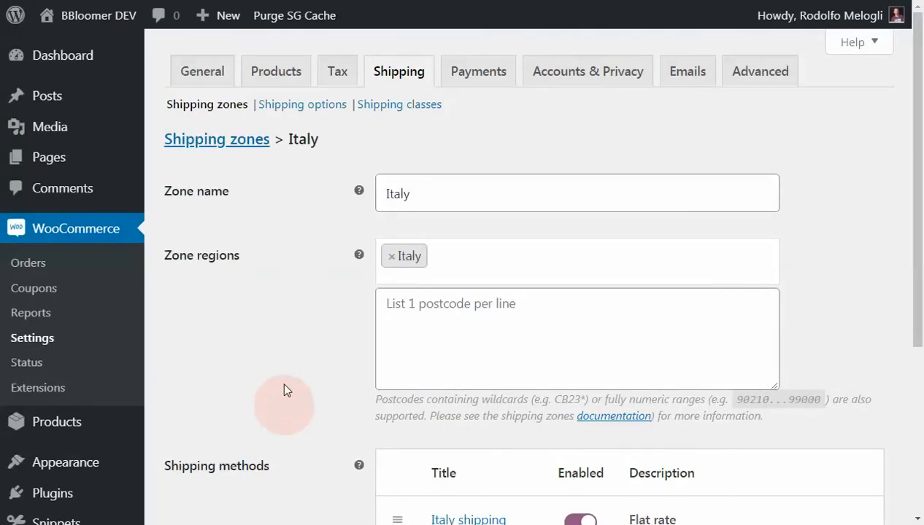
click(245, 147)
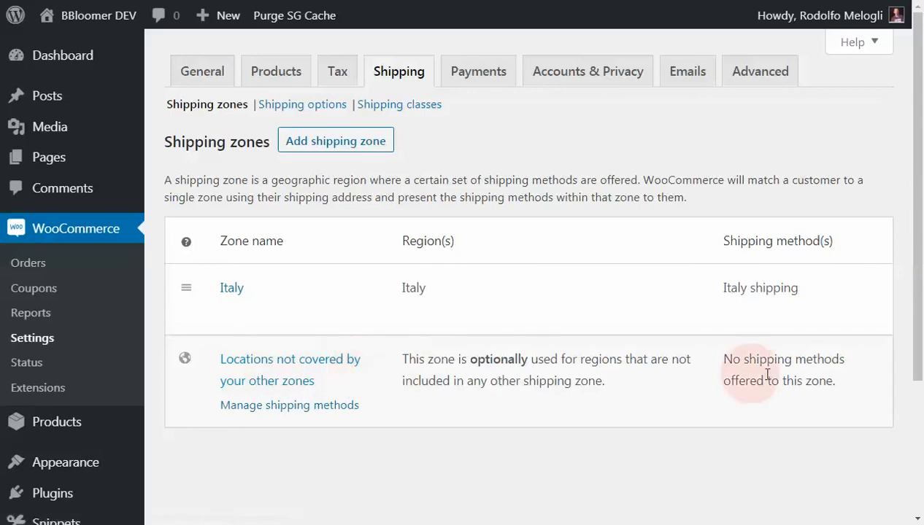
click(318, 363)
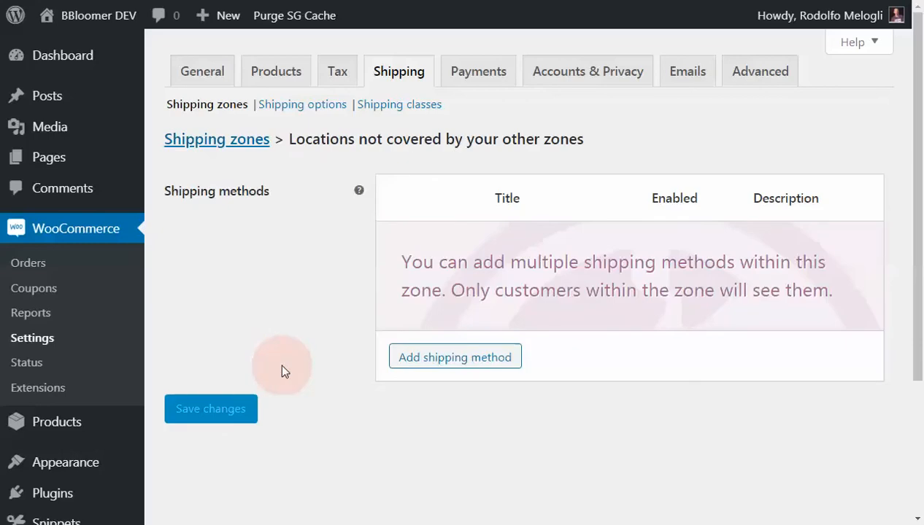
click(435, 359)
click(624, 362)
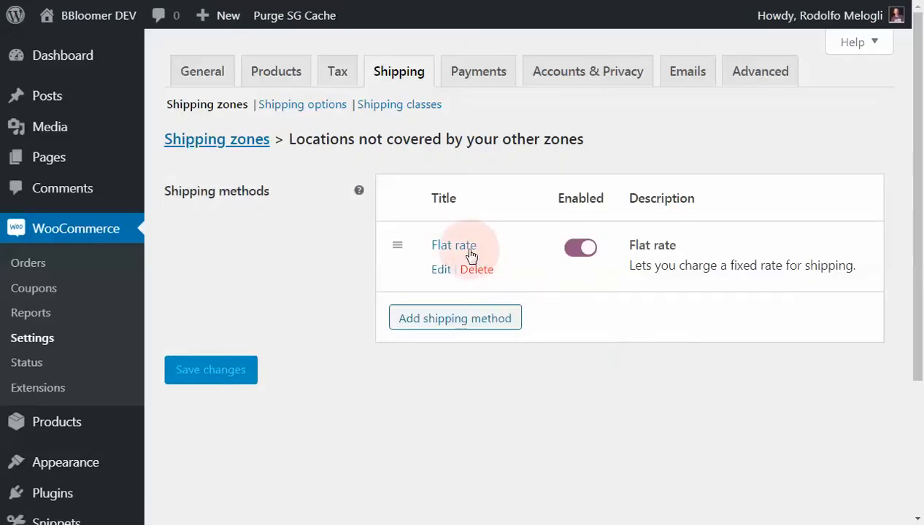
- Change the method title of the fallback zone's flat rate to "World shipping"
click(471, 255)
drag(437, 212, 337, 219)
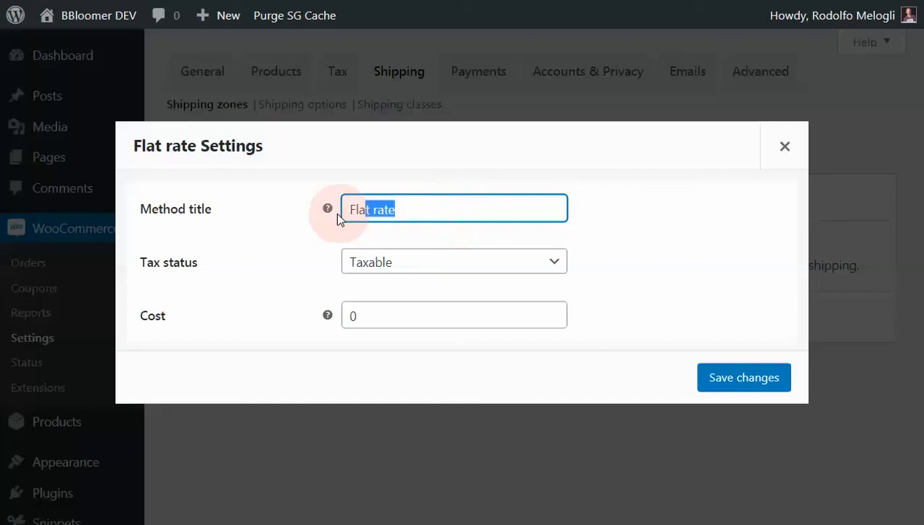
text(Wordl)
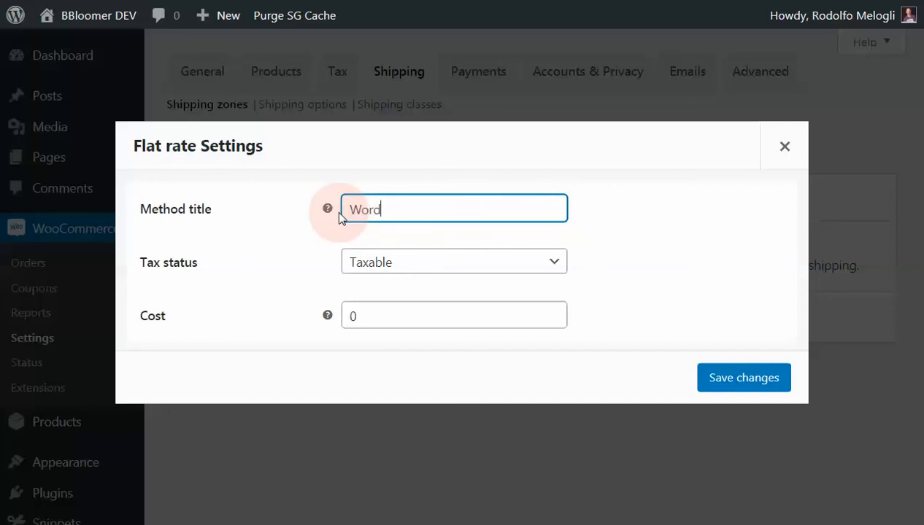
key(BackSpace)
key(BackSpace)
text(ld shipping)
key(Tab)
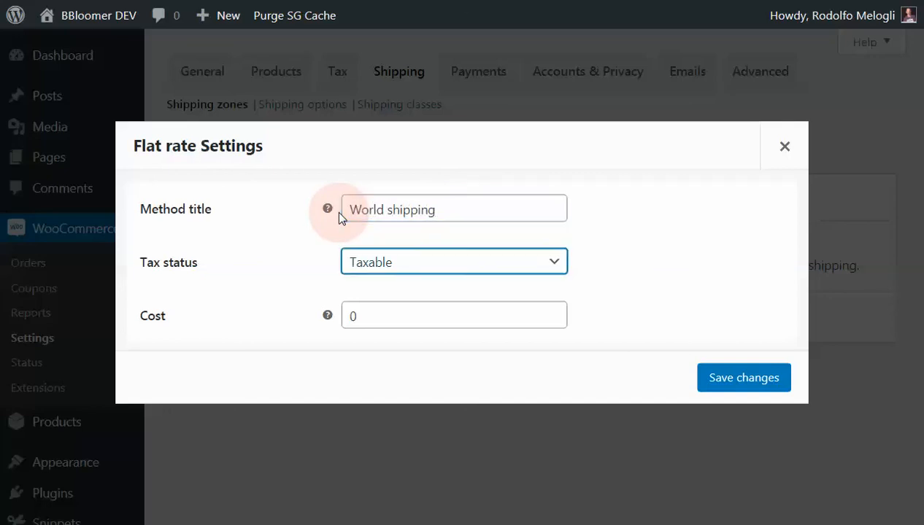
- Set the World shipping method's tax status to None and its cost to 50, and save the settings
click(367, 261)
click(368, 301)
double_click(349, 313)
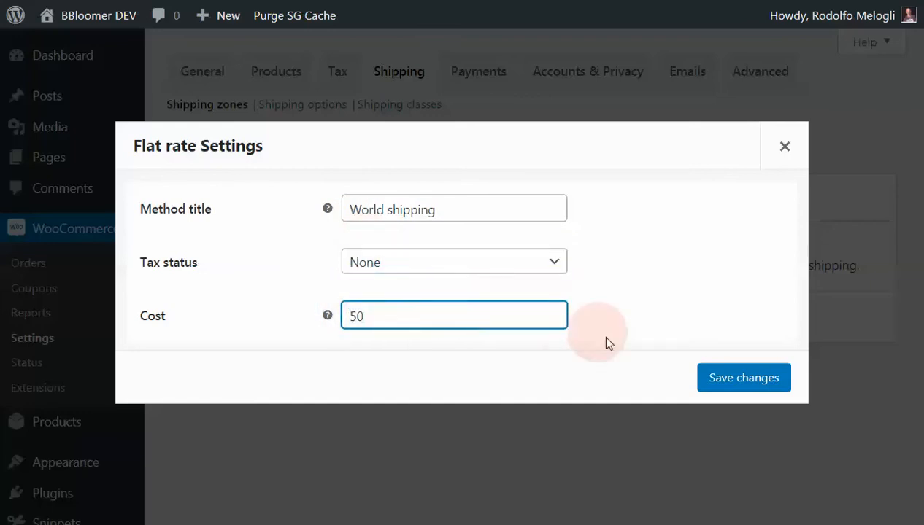
click(742, 378)
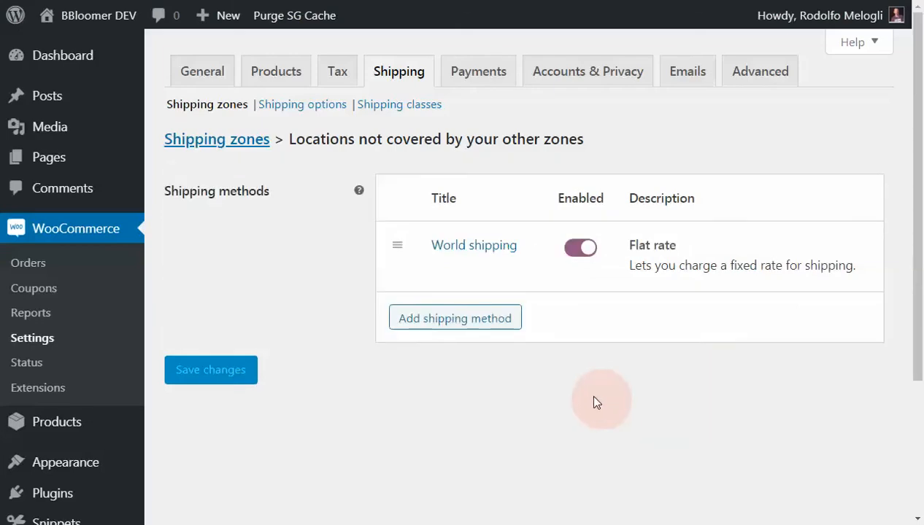
- Return to the shipping zones list and review the regions and shipping methods of both zones
click(236, 140)
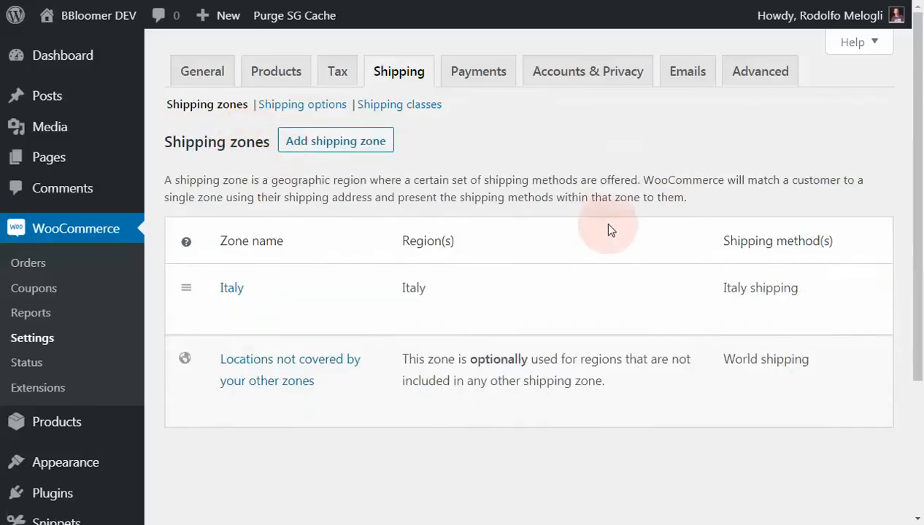
scroll(601, 222, down, 1)
mouse_move(281, 202)
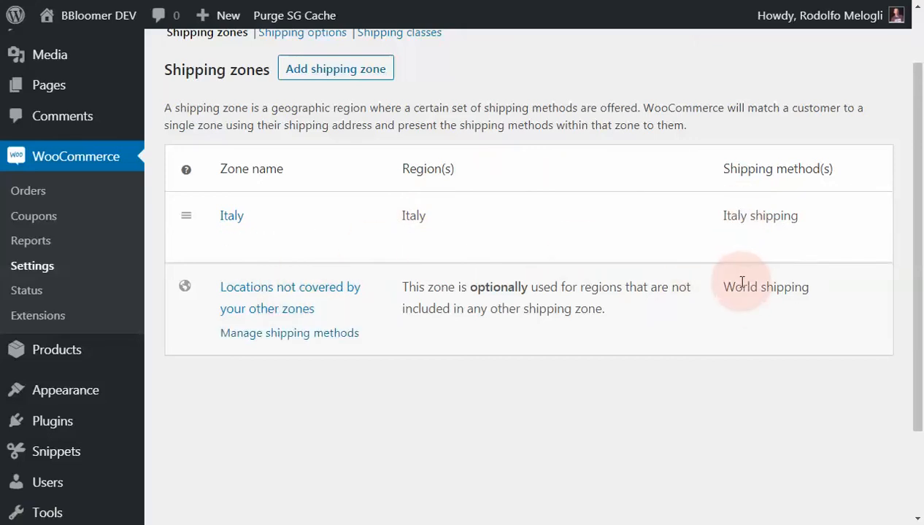
scroll(715, 274, up, 1)
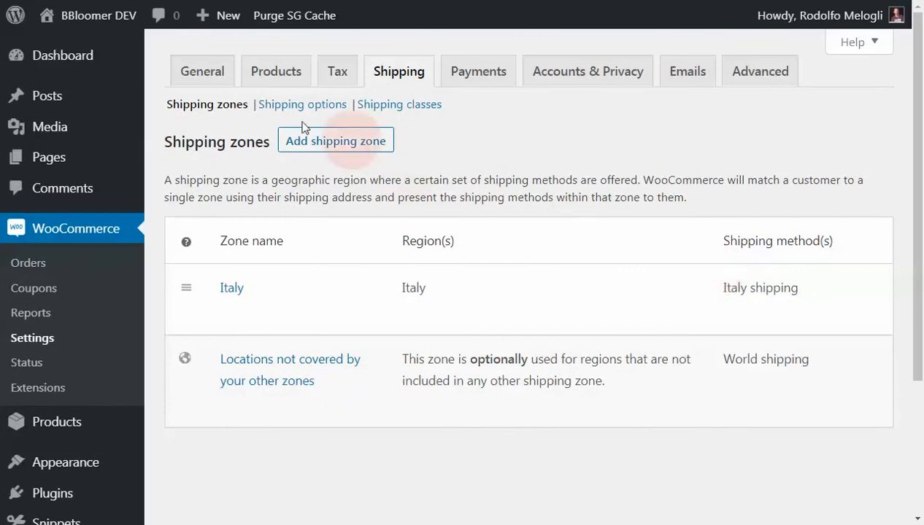
- Open the storefront in a separate browser tab, go to the cart, and examine the shipping charge in the cart totals
right_click(102, 13)
click(203, 29)
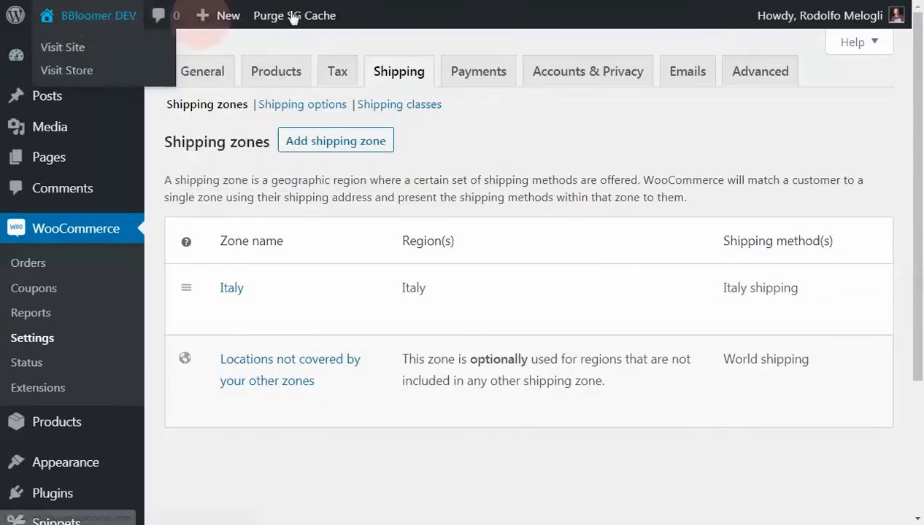
click(292, 16)
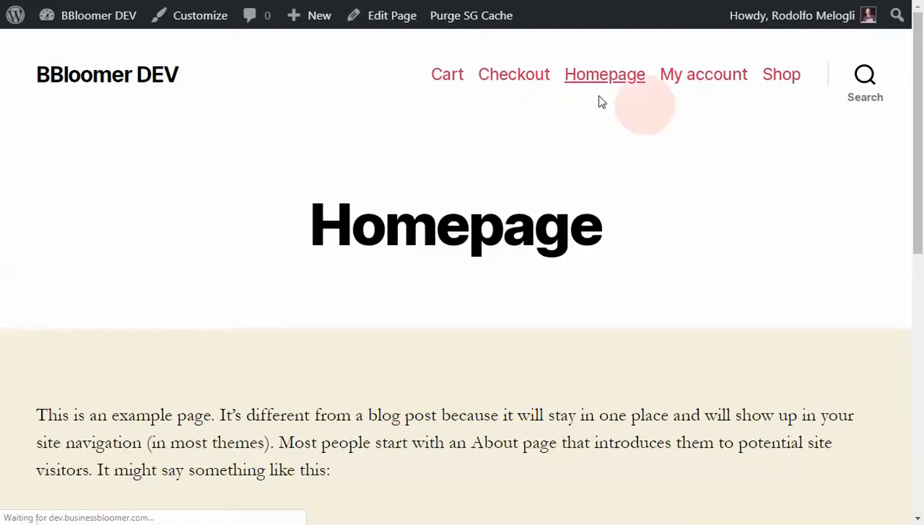
click(445, 76)
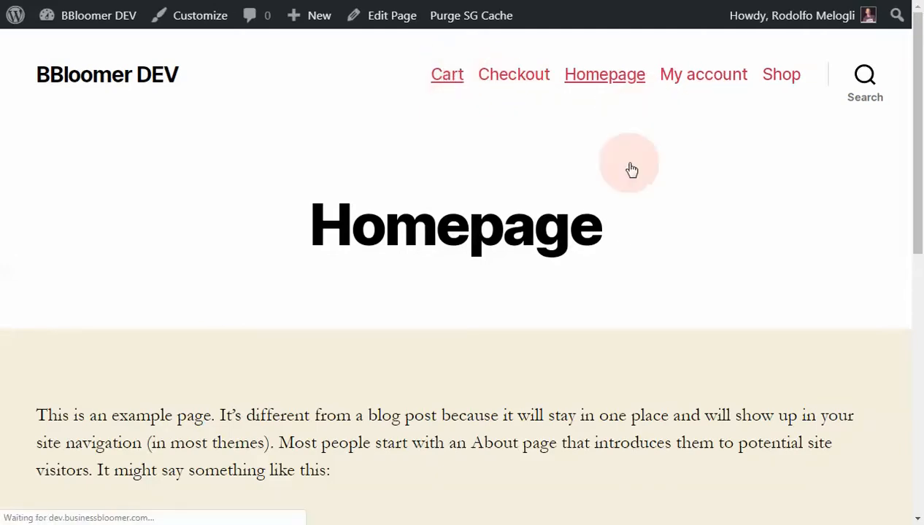
scroll(637, 172, down, 1)
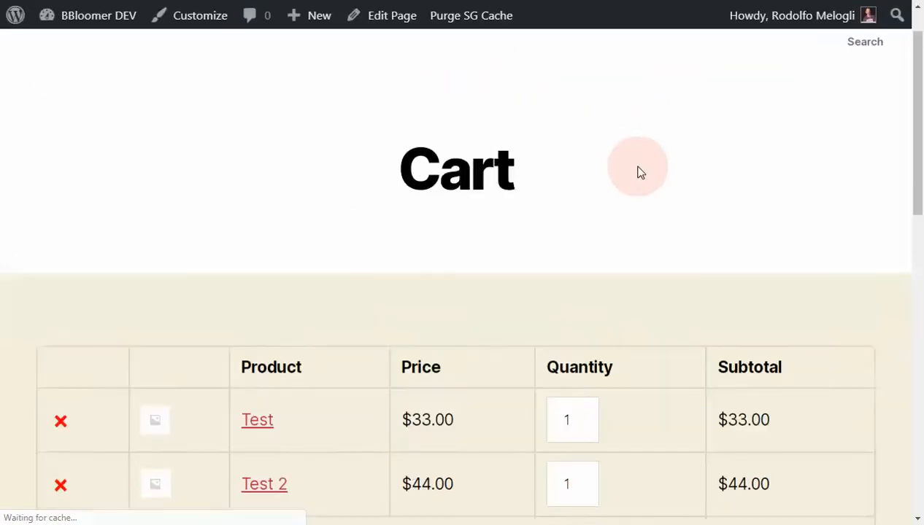
scroll(637, 172, down, 2)
scroll(636, 172, down, 3)
scroll(637, 171, down, 1)
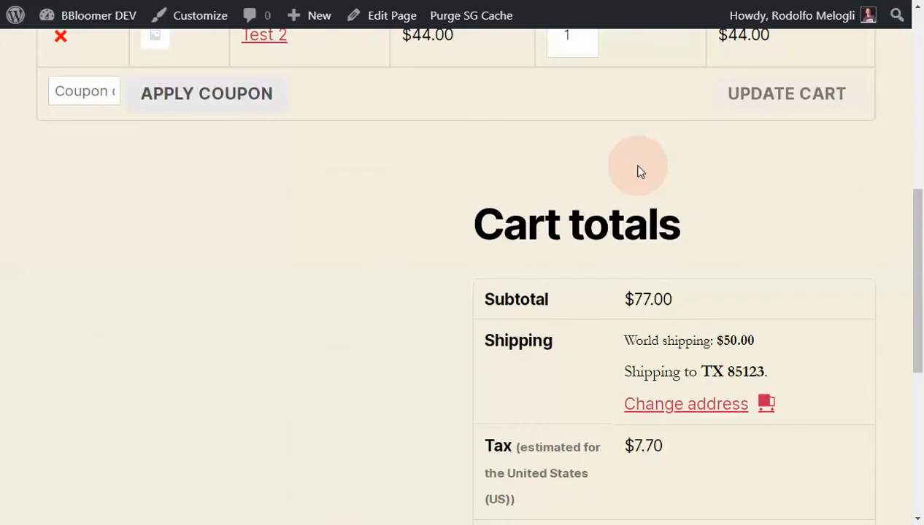
scroll(637, 173, down, 4)
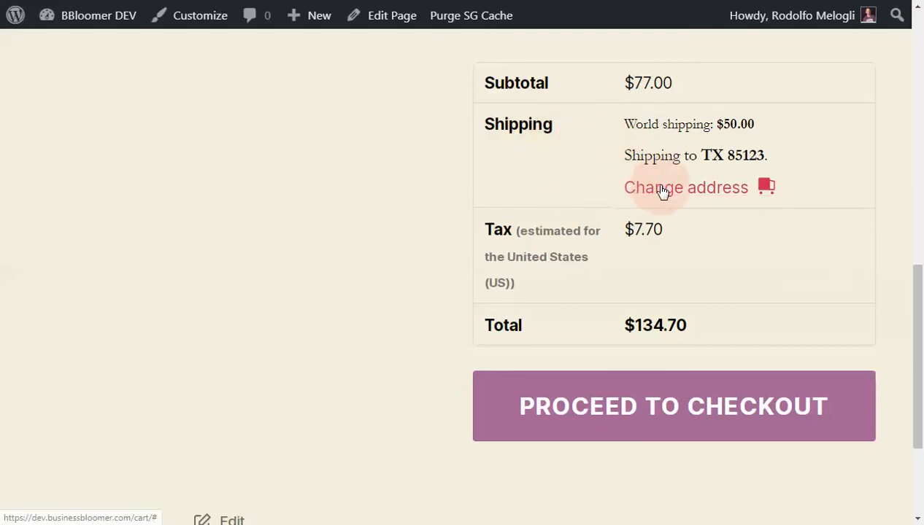
- Change the cart's shipping address country to Italy, clear the postcode, and update the cart totals
click(710, 192)
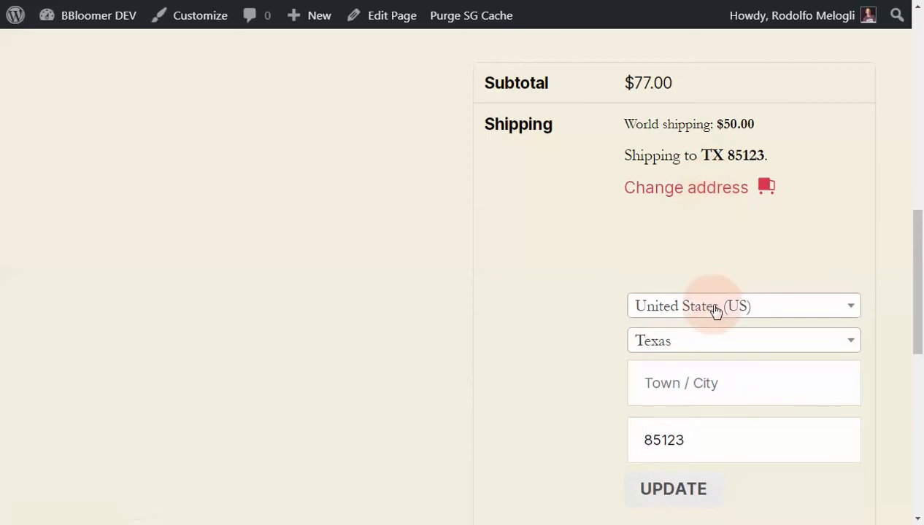
click(714, 310)
text(ita)
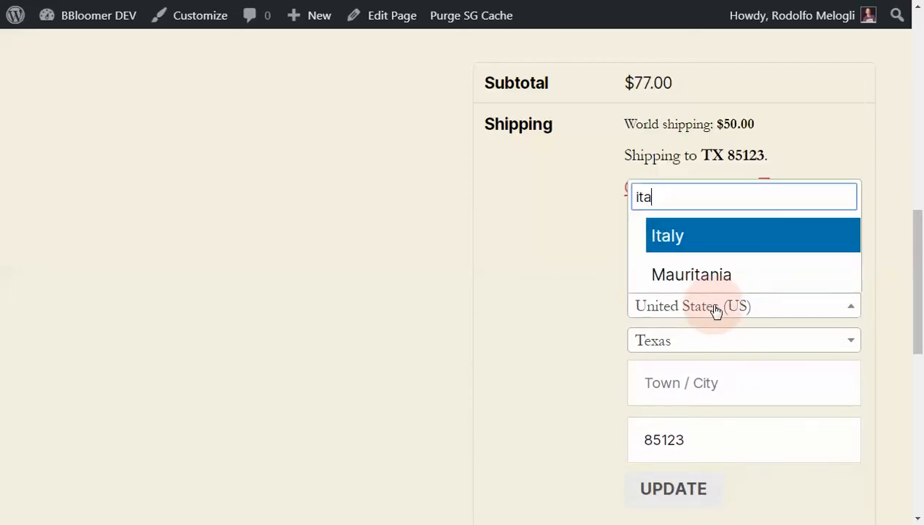
key(Return)
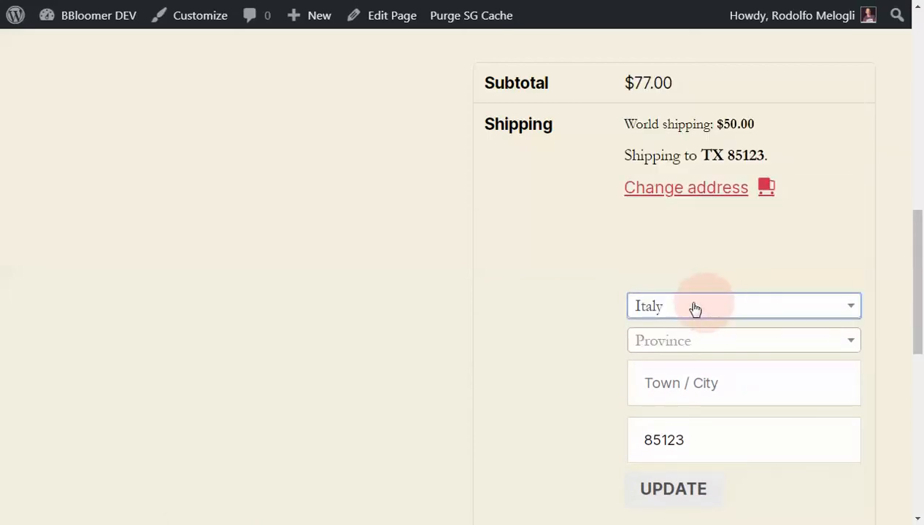
scroll(613, 335, down, 1)
click(649, 367)
double_click(659, 368)
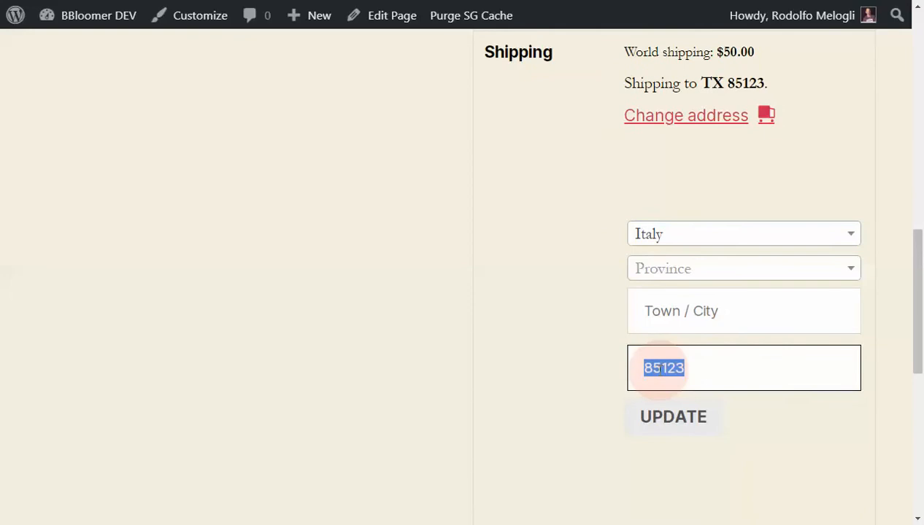
key(BackSpace)
click(658, 432)
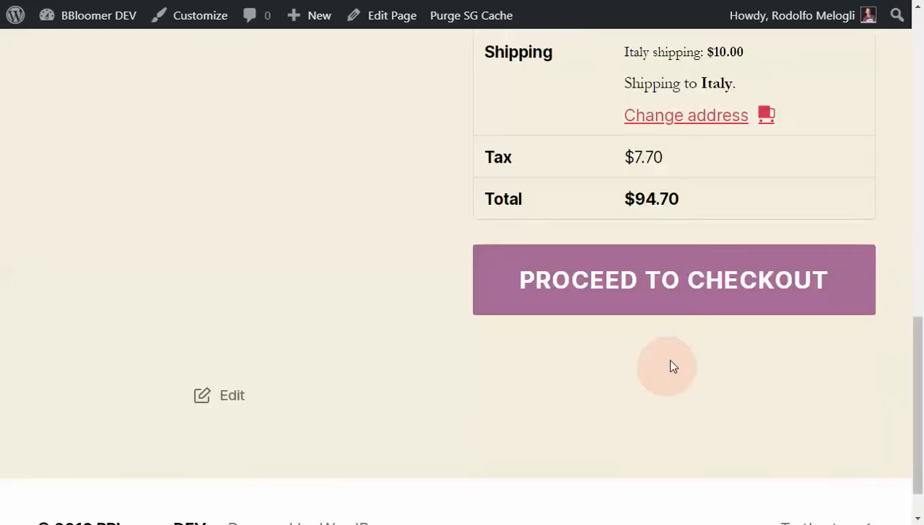
- Change the cart's shipping country to Israel, update the totals, and check the shipping rate applied
scroll(664, 356, up, 2)
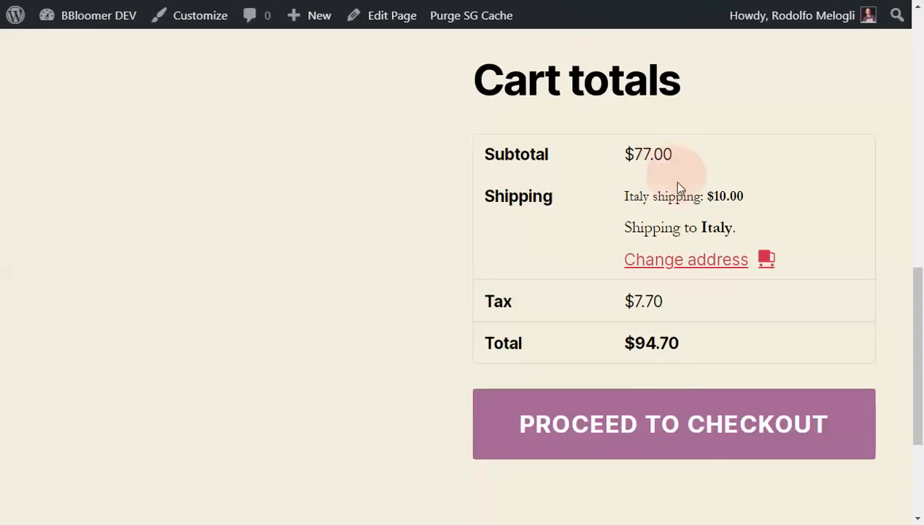
click(683, 263)
scroll(690, 263, down, 2)
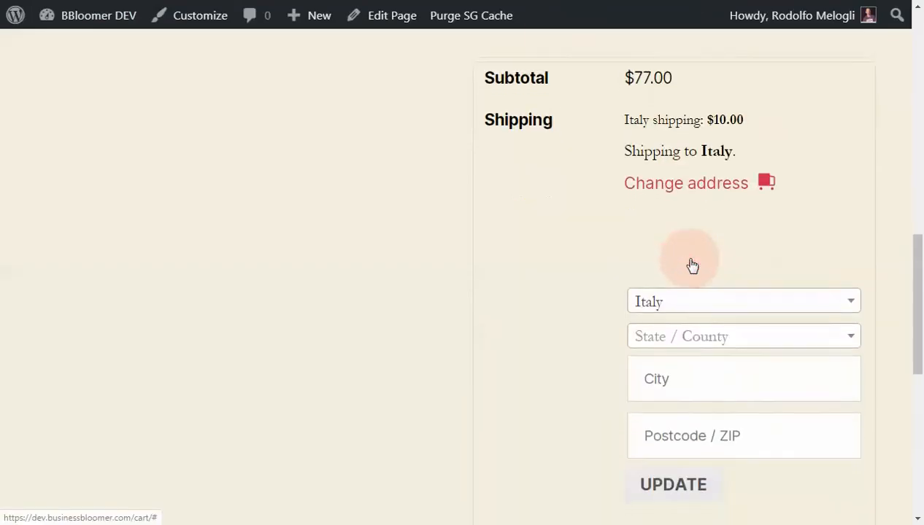
click(689, 234)
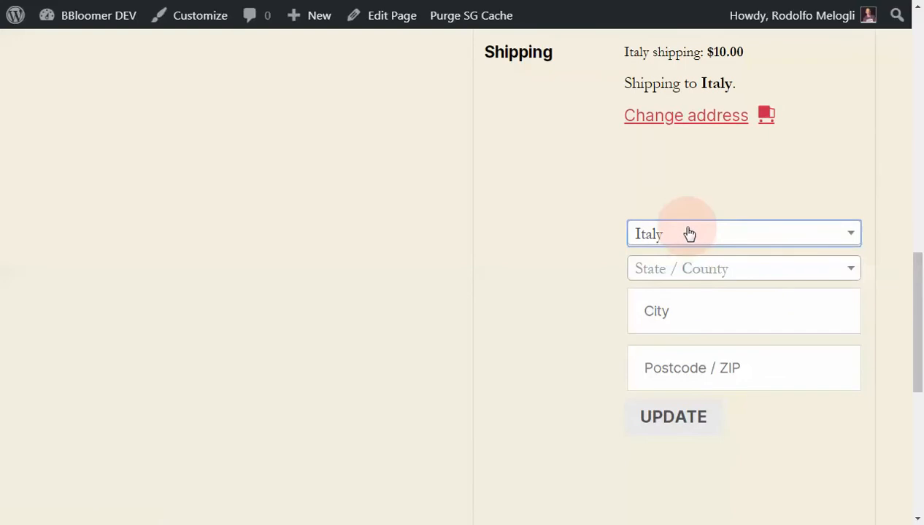
click(690, 234)
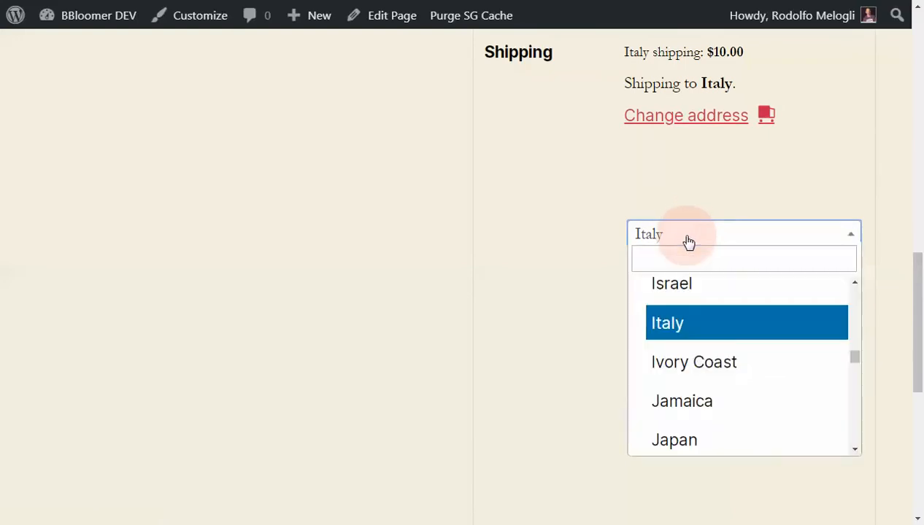
click(682, 293)
scroll(521, 324, down, 3)
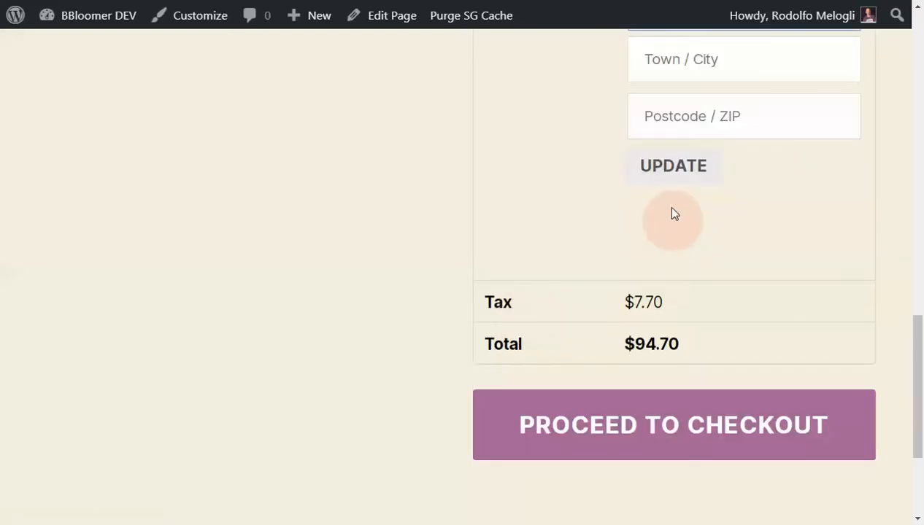
click(665, 180)
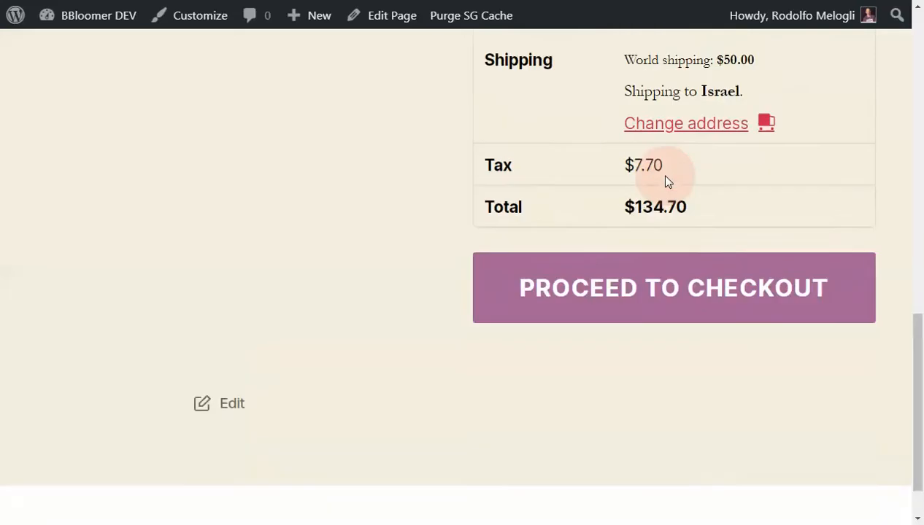
scroll(665, 180, up, 2)
double_click(640, 216)
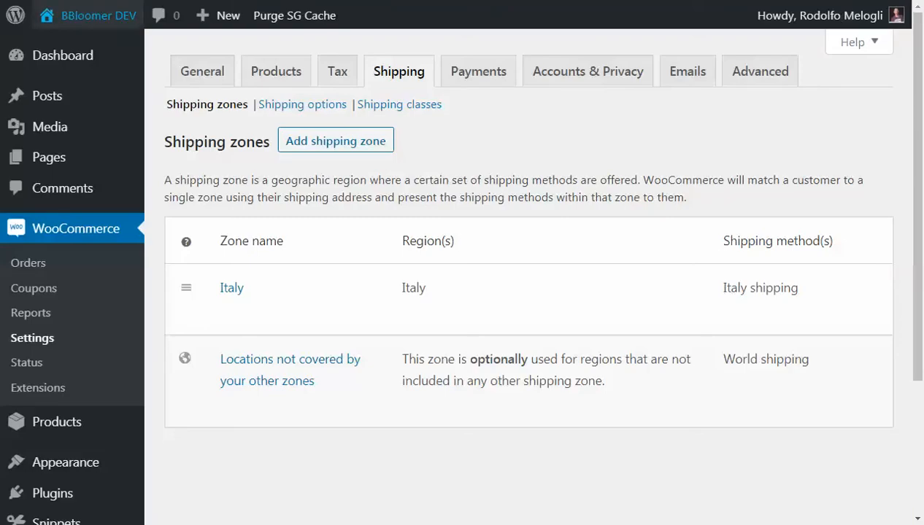
- Back in the shipping zones settings, open the Italy zone and add a Free shipping method to it
scroll(570, 174, down, 2)
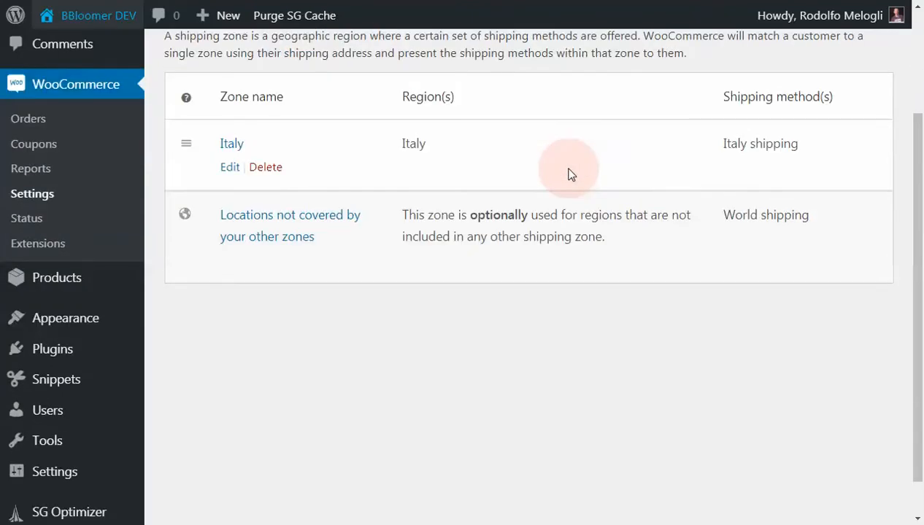
scroll(571, 174, up, 2)
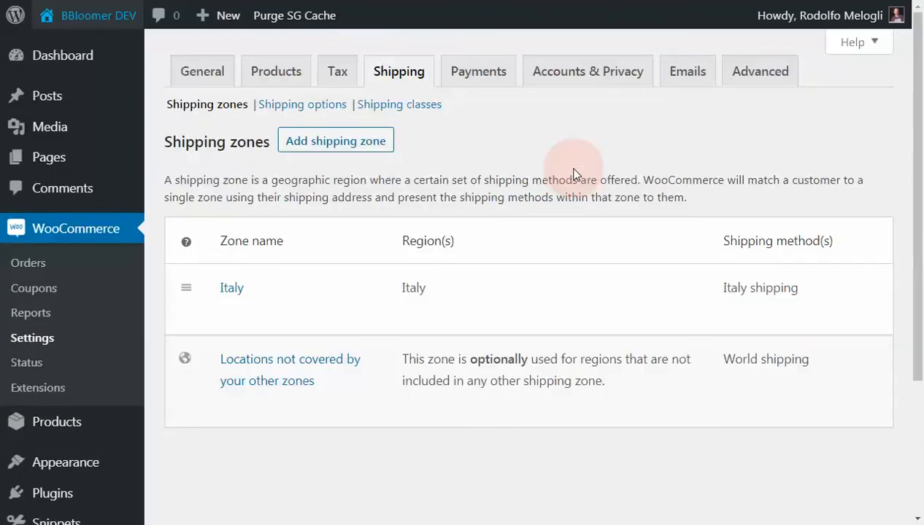
click(234, 293)
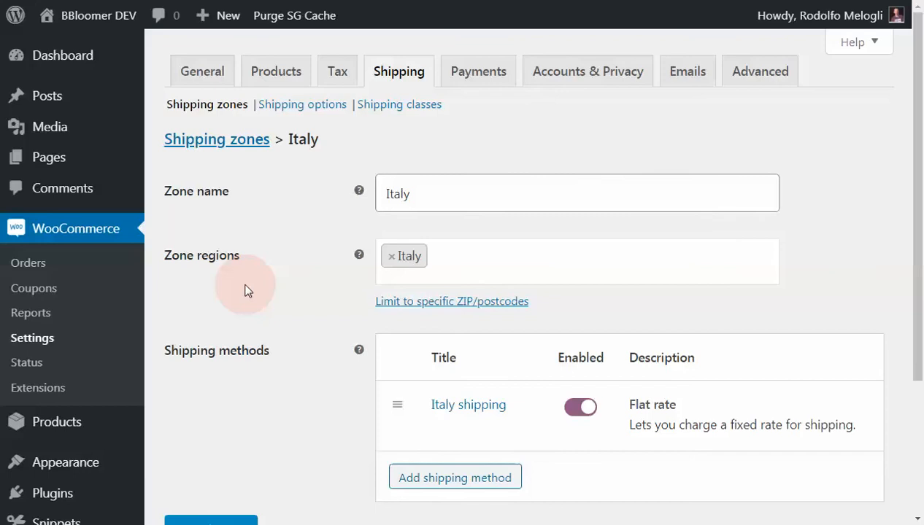
scroll(246, 289, down, 2)
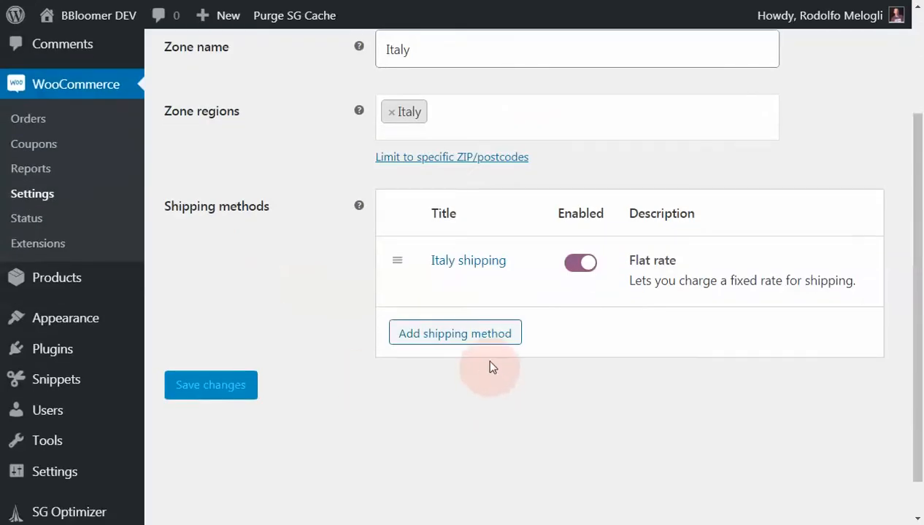
click(486, 335)
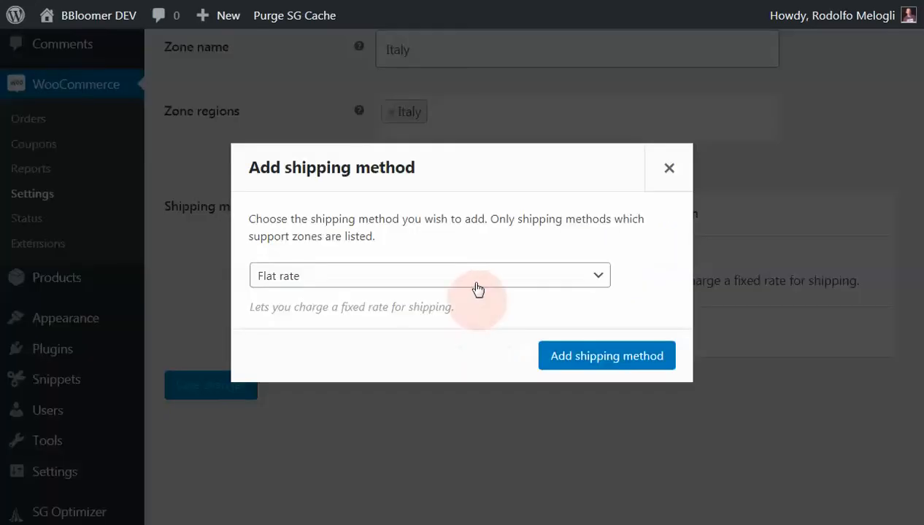
click(477, 282)
click(460, 313)
click(549, 362)
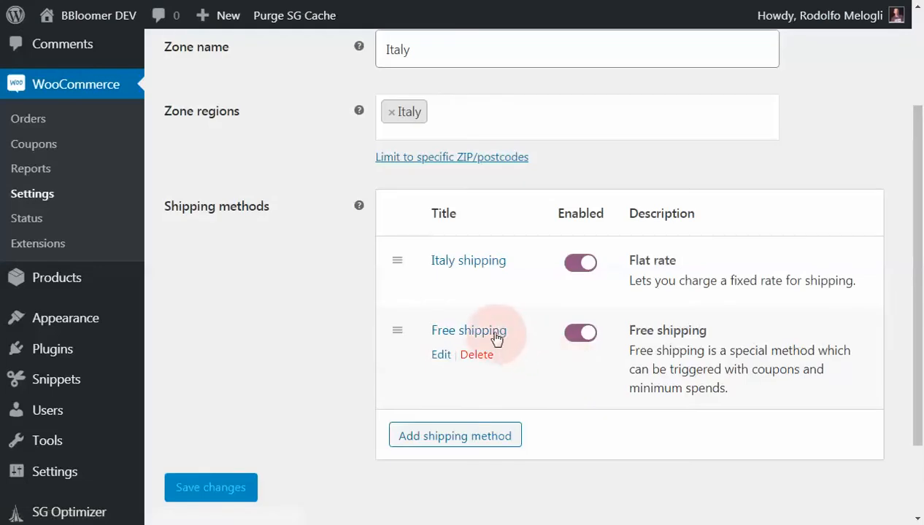
- In the Italy zone's Free shipping settings, require a minimum order amount and set that amount to 200
click(492, 334)
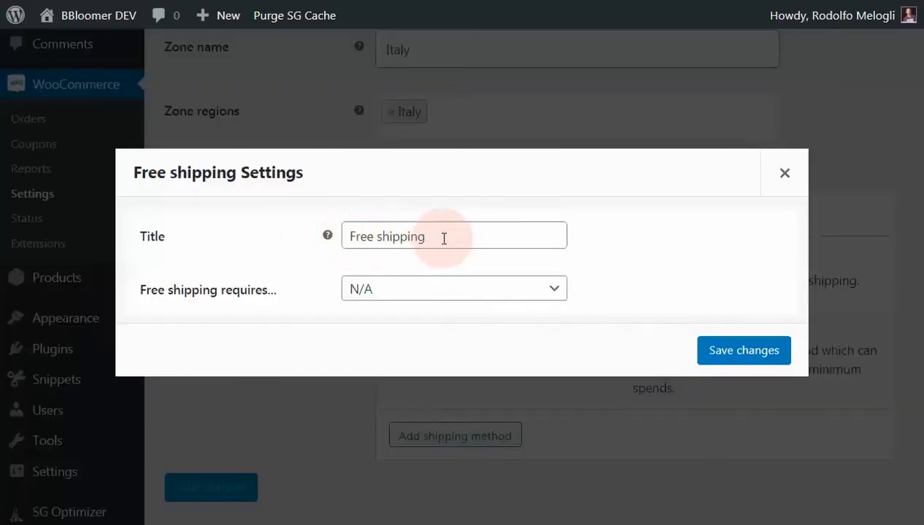
click(388, 290)
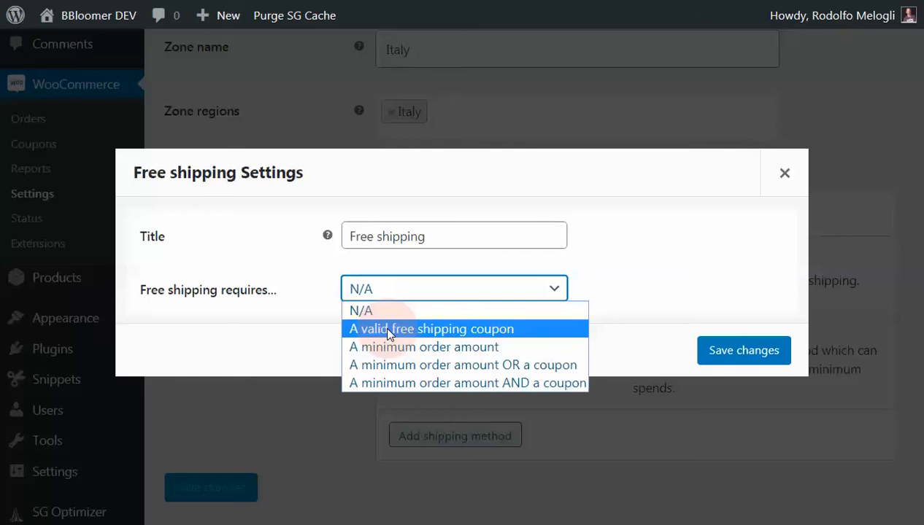
click(388, 330)
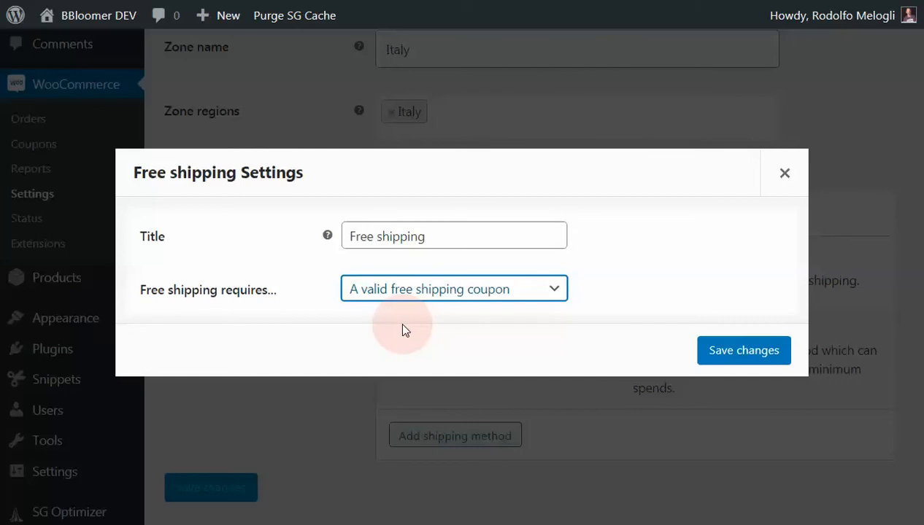
click(404, 299)
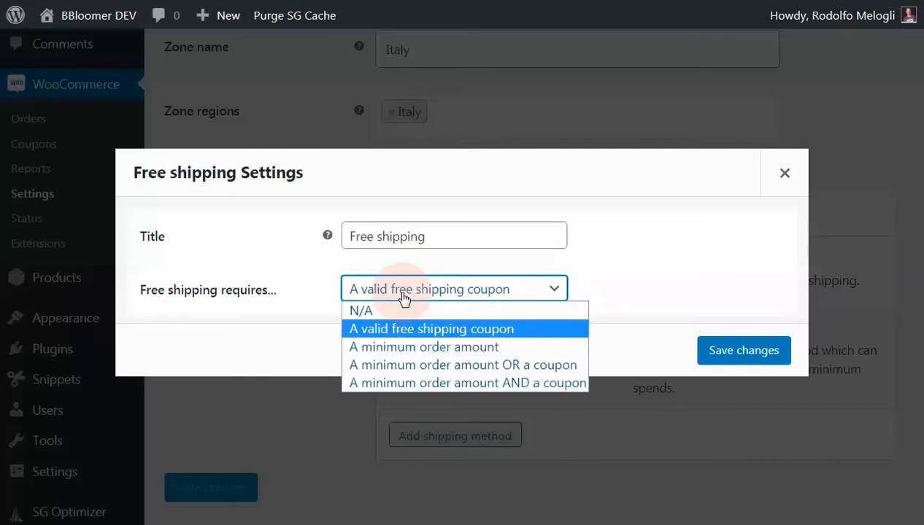
click(404, 347)
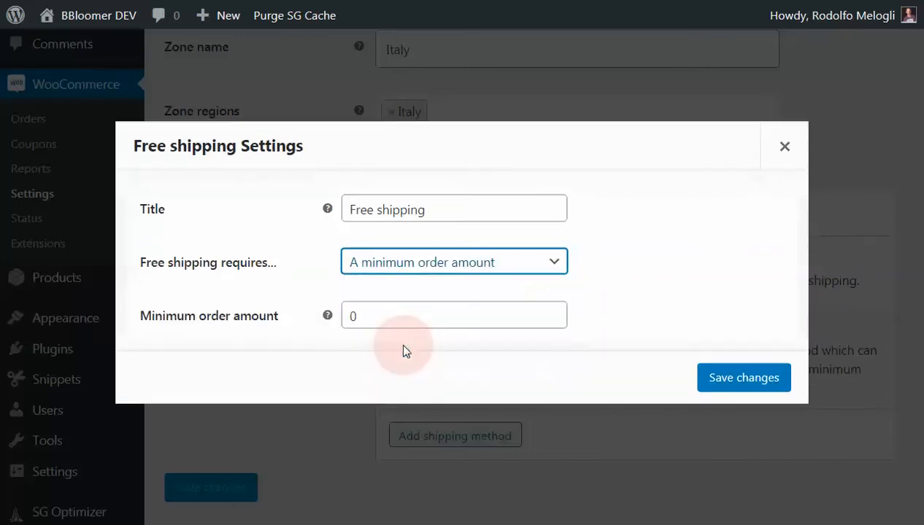
double_click(368, 316)
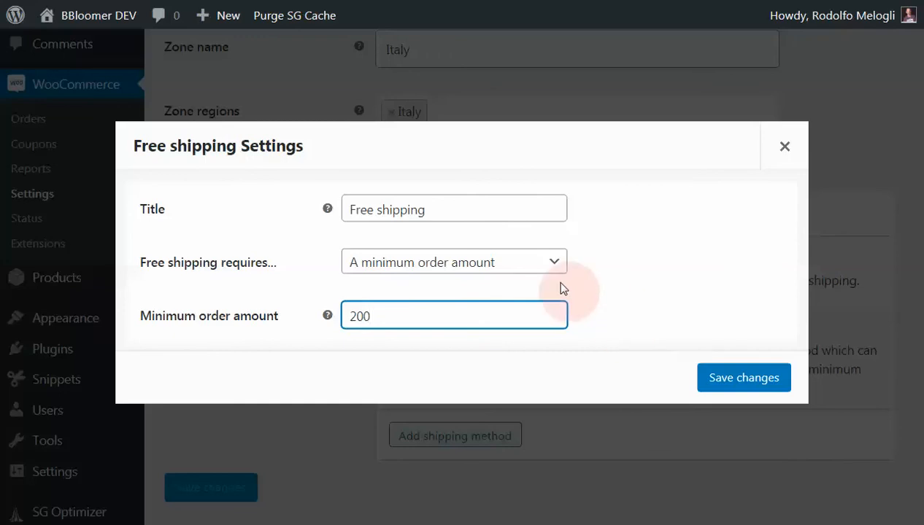
- Review the available Free shipping requirements, keep "A minimum order amount" selected with 200, and save the Free shipping settings
click(553, 264)
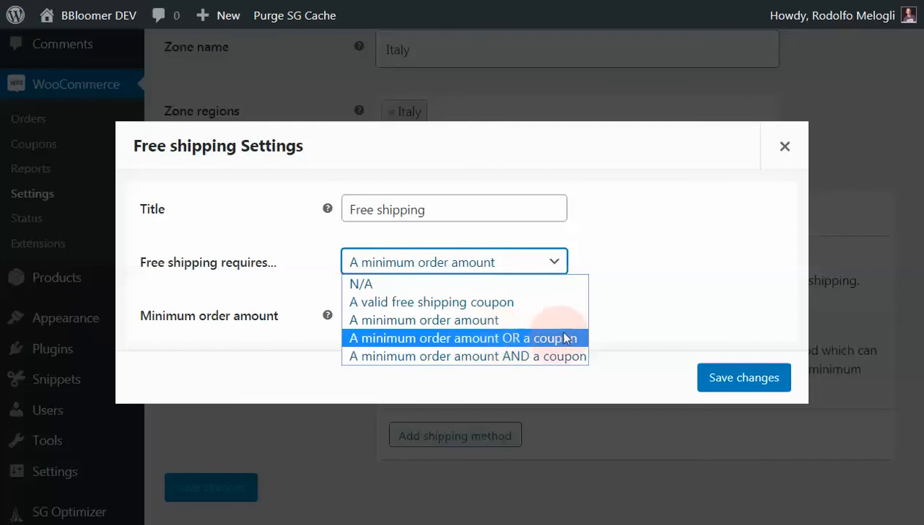
click(601, 316)
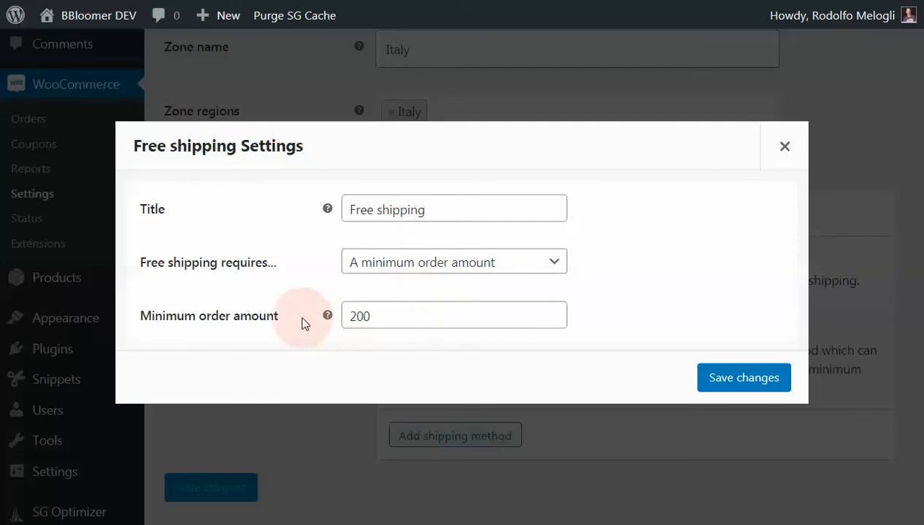
mouse_move(325, 318)
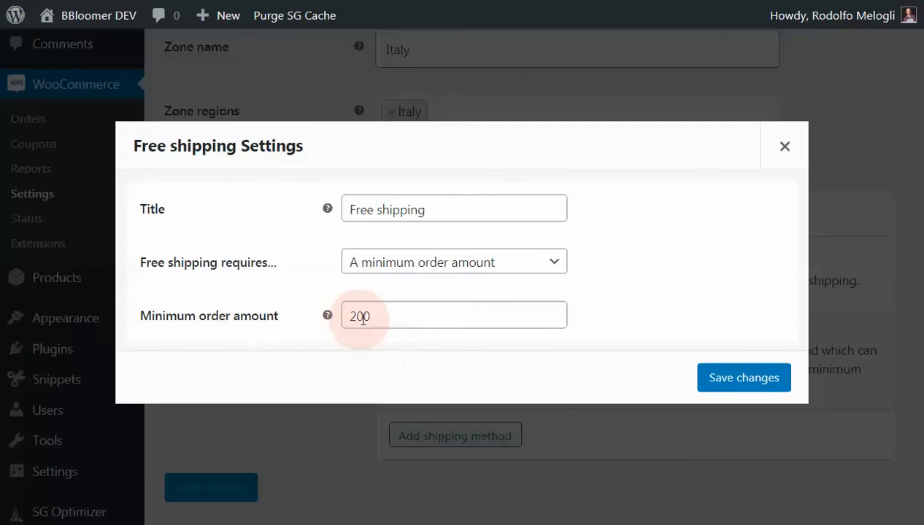
click(723, 382)
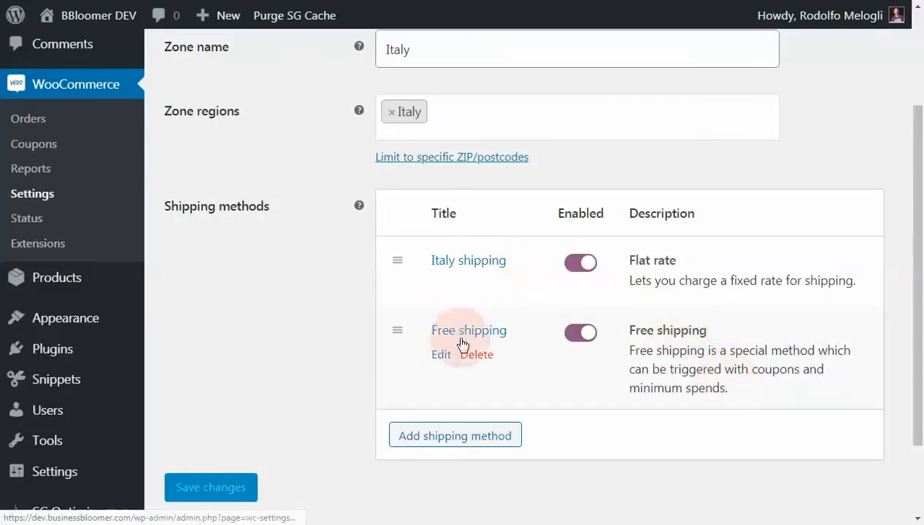
scroll(392, 332, down, 1)
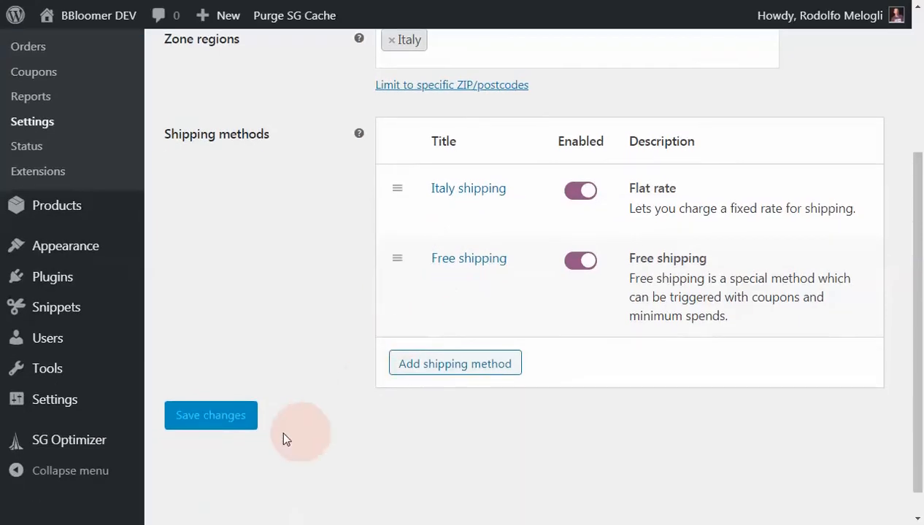
scroll(292, 438, up, 1)
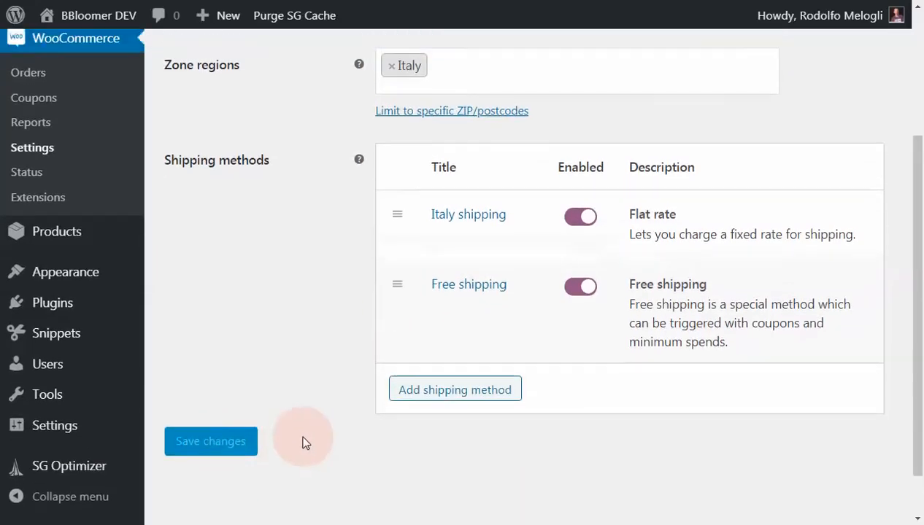
scroll(305, 443, up, 2)
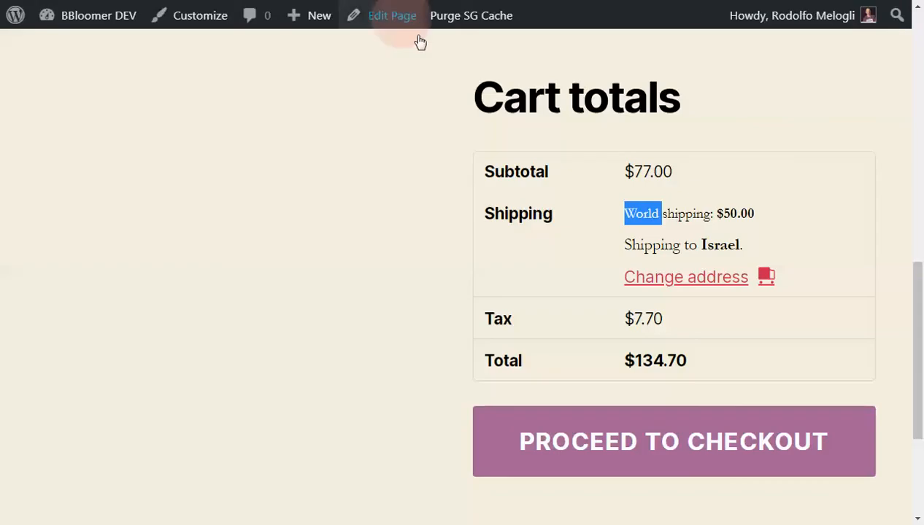
- On the cart page, change the shipping country to Italy, update the totals, and check the shipping rate
click(687, 281)
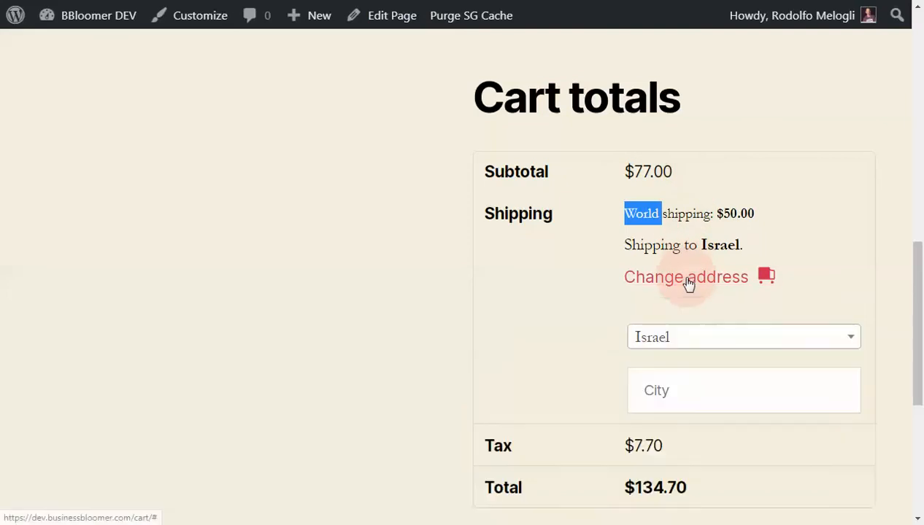
click(669, 397)
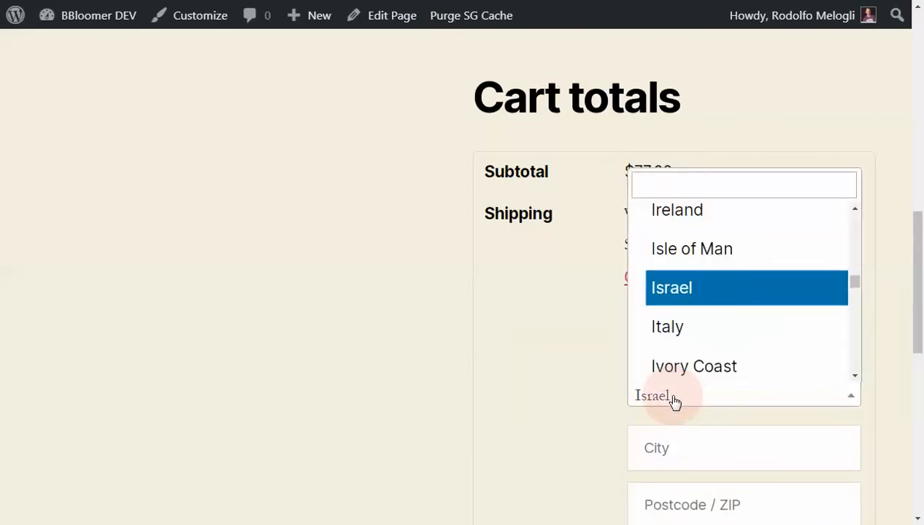
click(676, 328)
scroll(610, 326, down, 4)
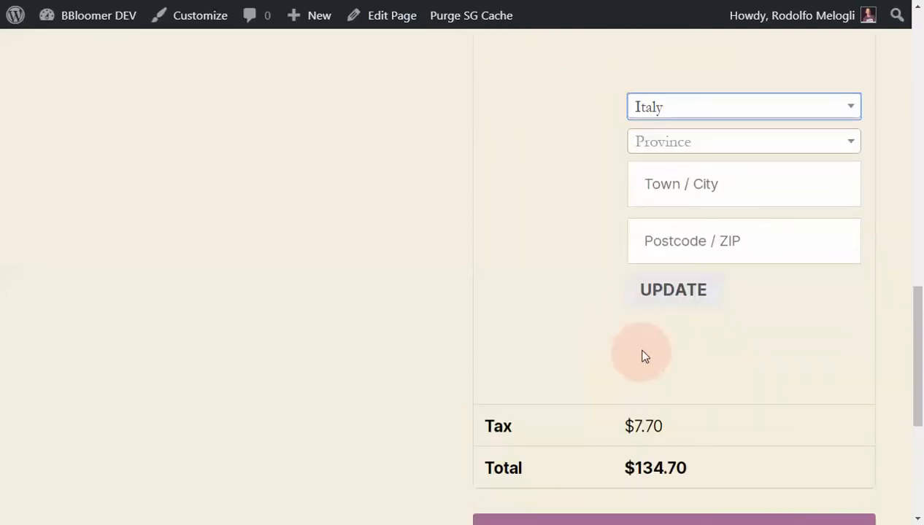
click(654, 297)
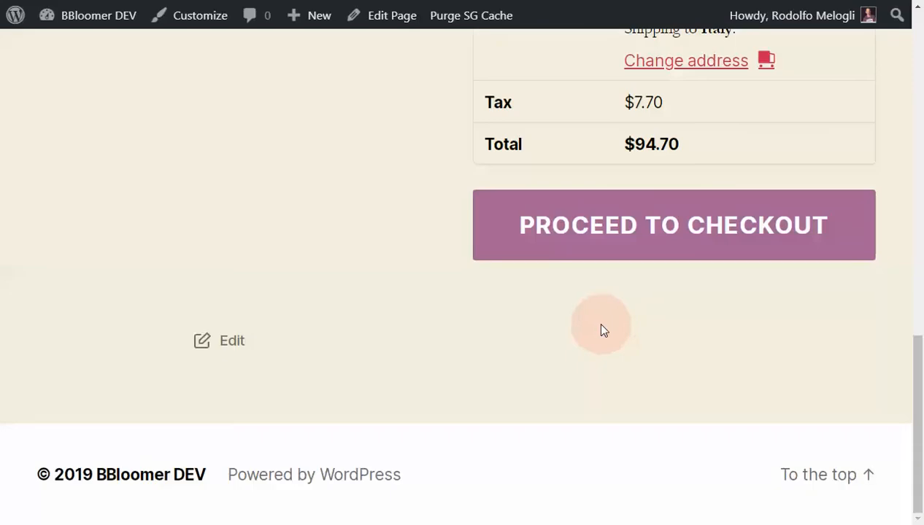
scroll(603, 331, up, 4)
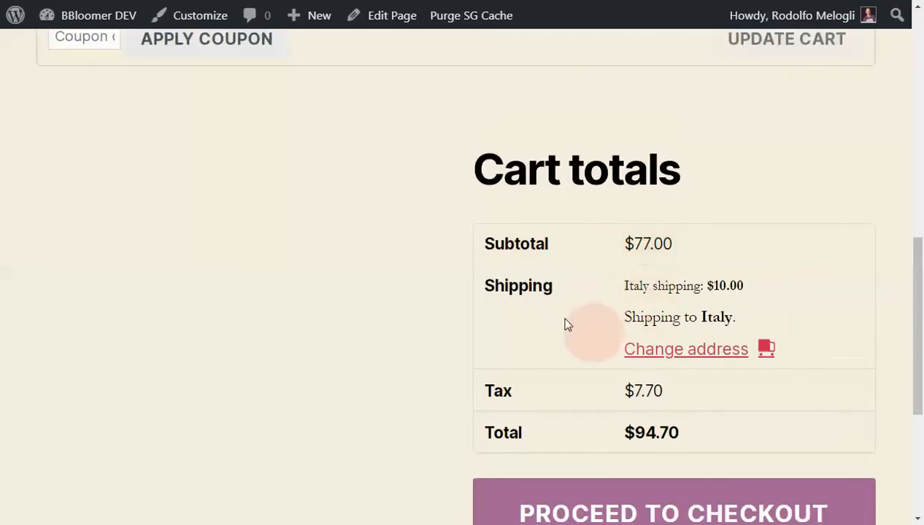
- Set the quantity of the Test 2 product to 10 and update the cart to test the free shipping threshold
scroll(423, 332, up, 5)
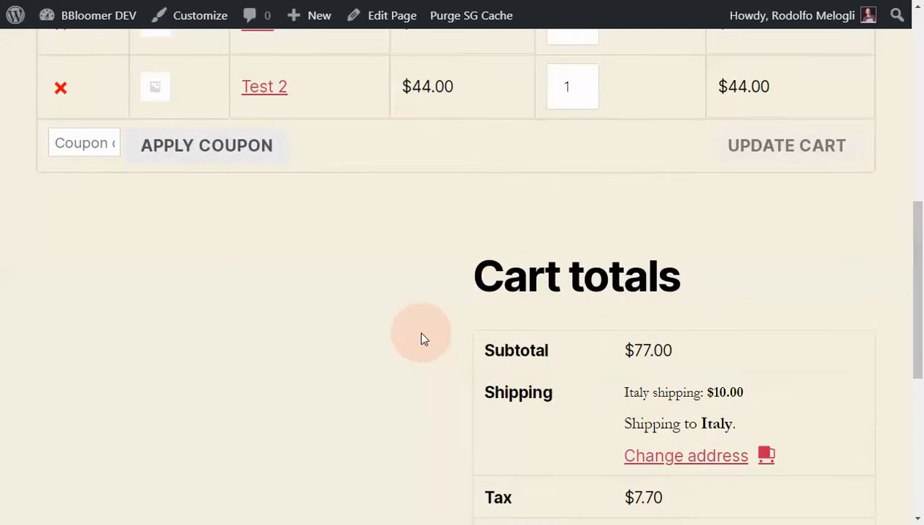
double_click(582, 339)
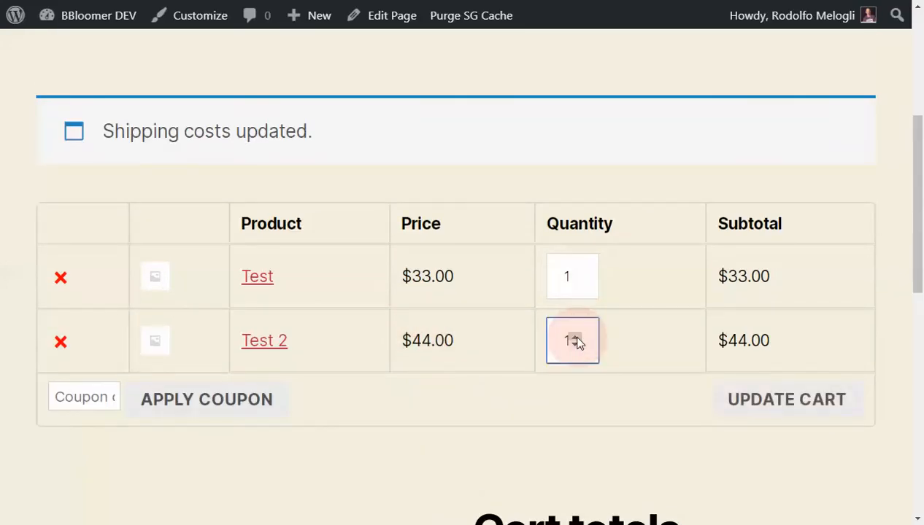
click(770, 400)
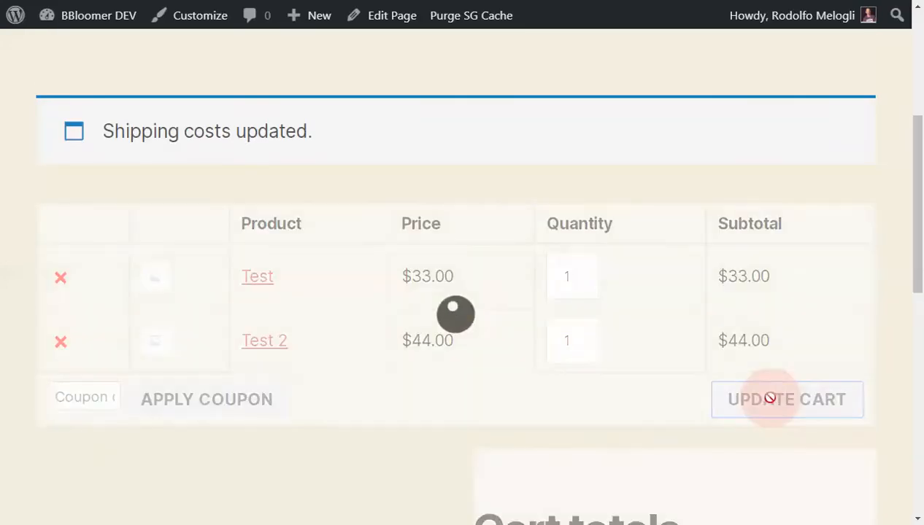
scroll(754, 360, down, 4)
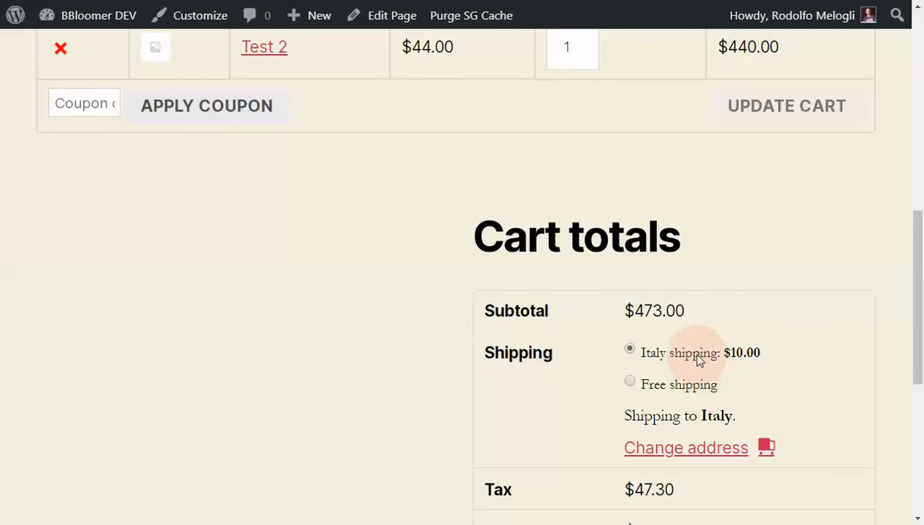
- Select Free shipping instead of Italy shipping in the cart totals and review the cart
click(694, 392)
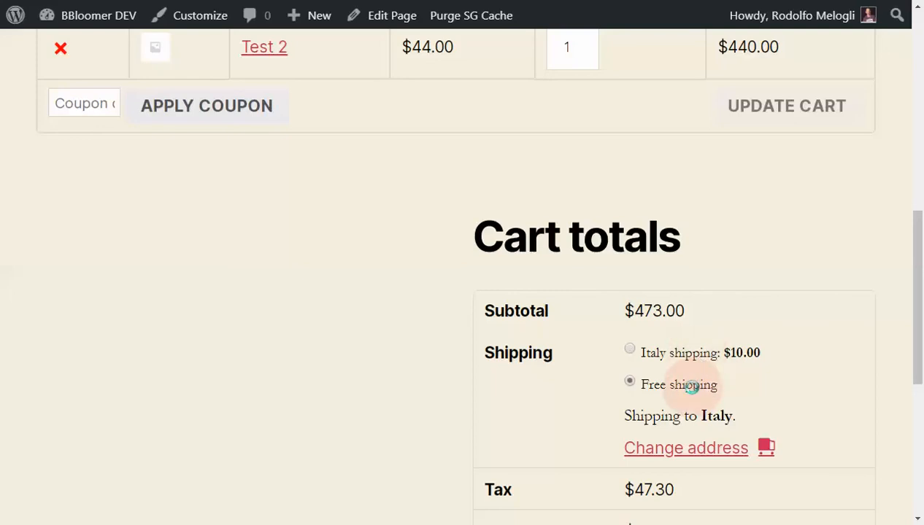
scroll(771, 375, down, 1)
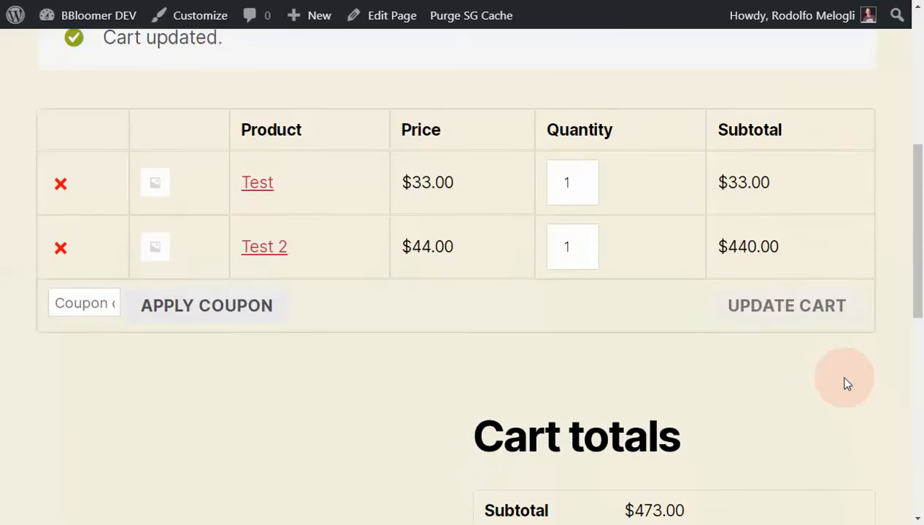
scroll(846, 383, down, 5)
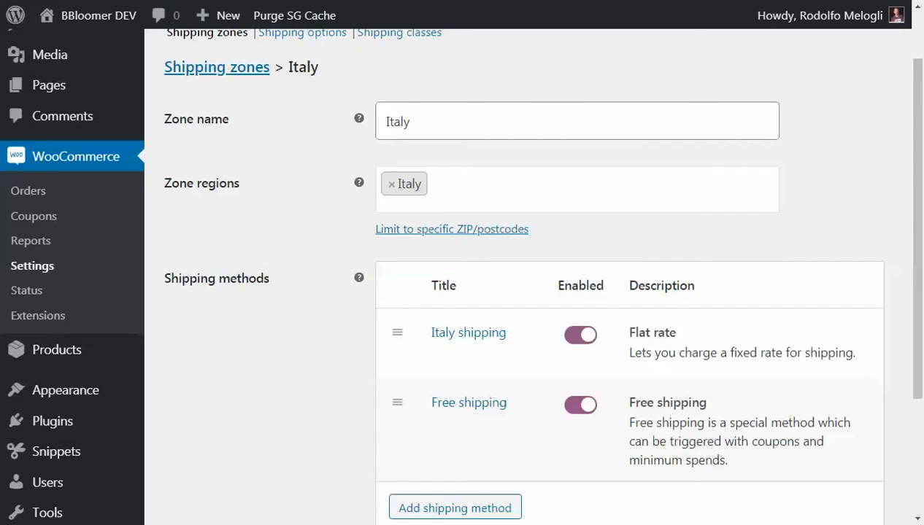
- Back in the Italy zone settings, reorder the shipping methods so Free shipping comes before Italy shipping, and save the changes
scroll(709, 122, down, 1)
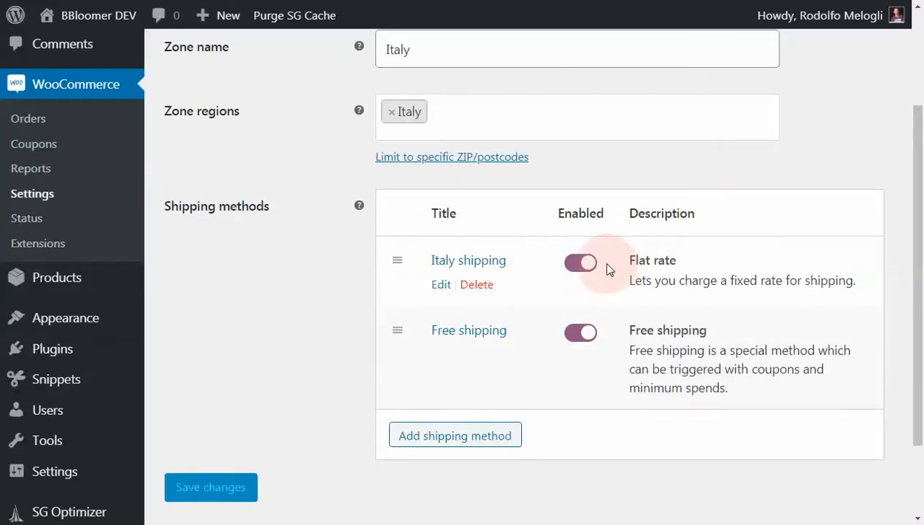
drag(388, 330, 388, 258)
scroll(320, 270, up, 2)
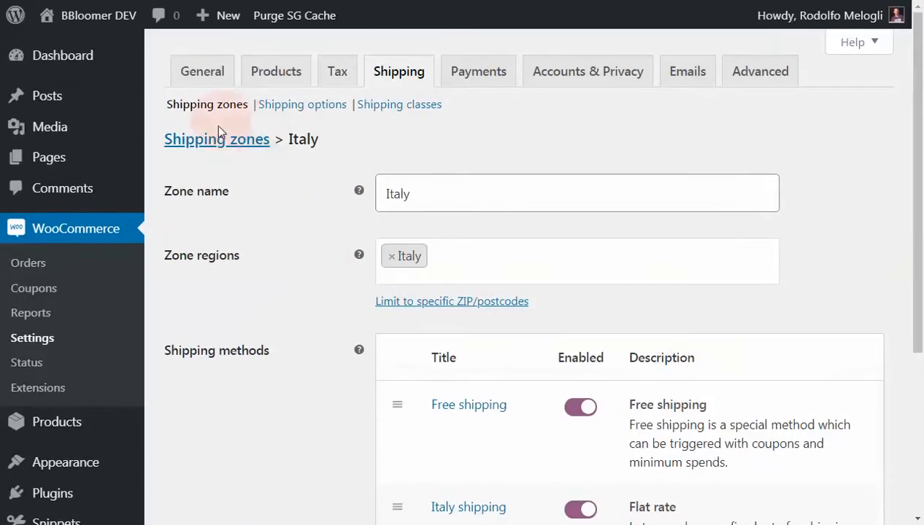
scroll(373, 320, down, 1)
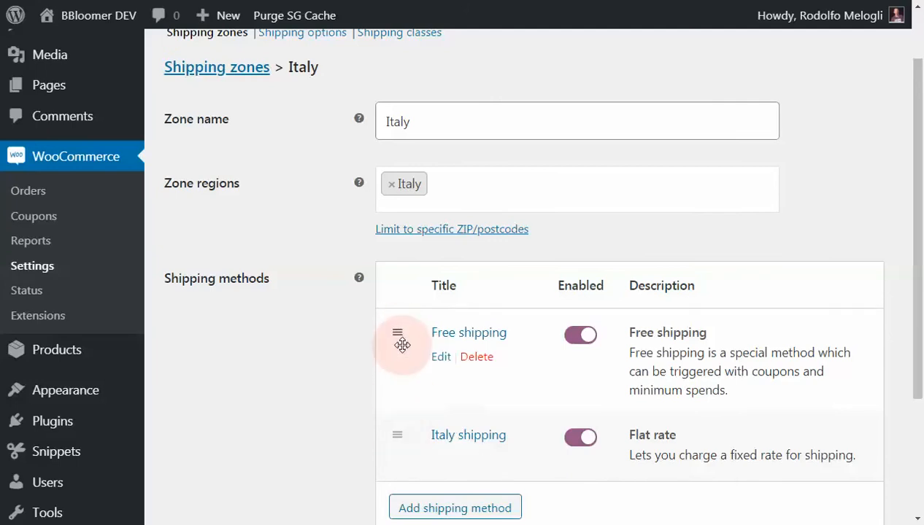
scroll(325, 366, down, 2)
click(204, 422)
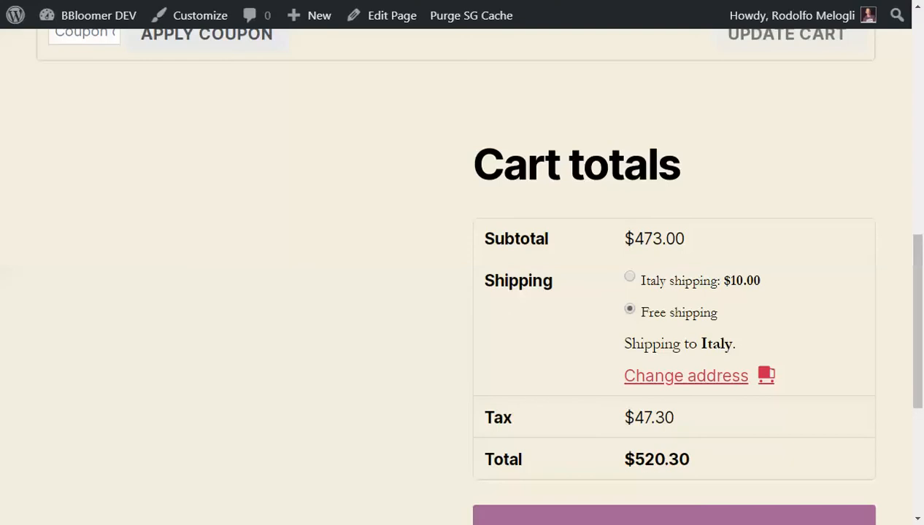
- Reload the cart and compare the order of its shipping options with the Italy zone's method order
key(F5)
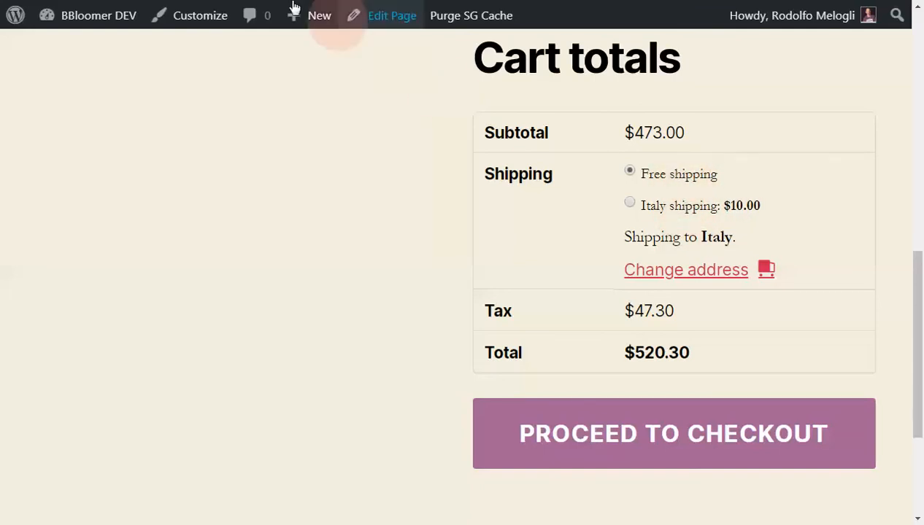
key(ctrl+shift+Tab)
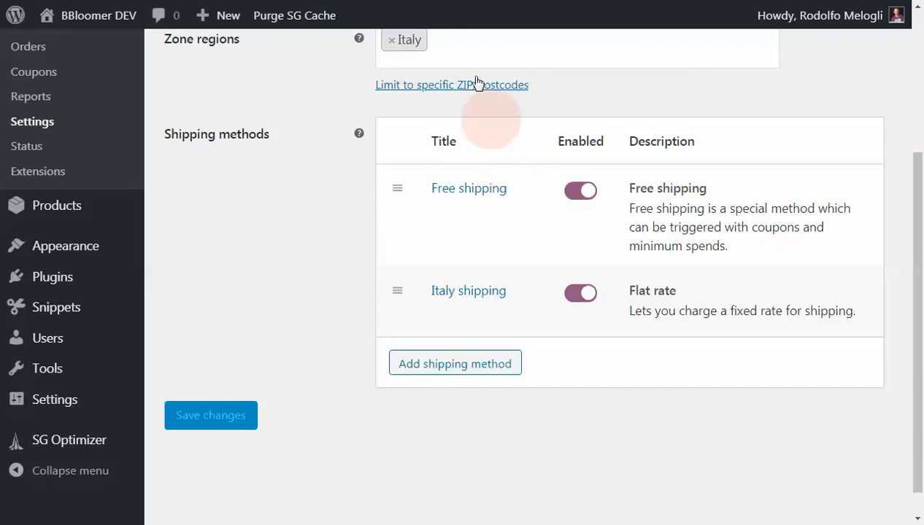
mouse_move(481, 298)
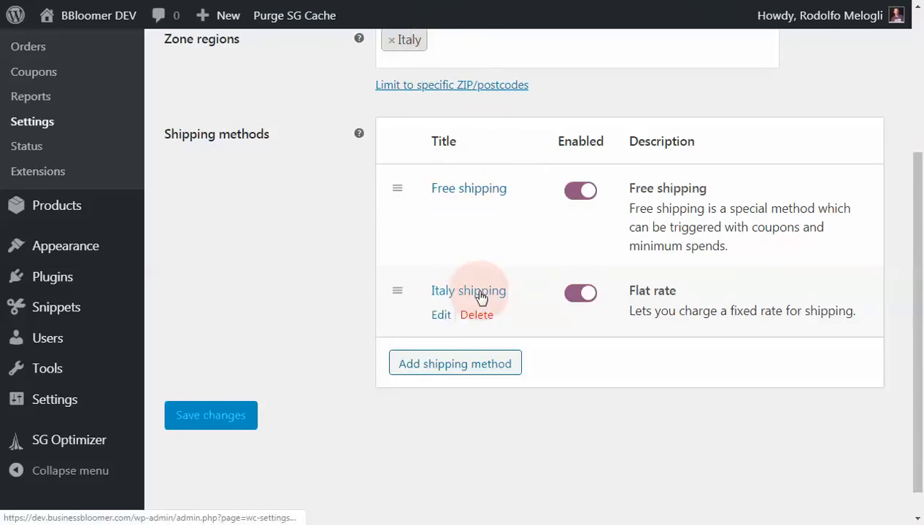
key(ctrl+Tab)
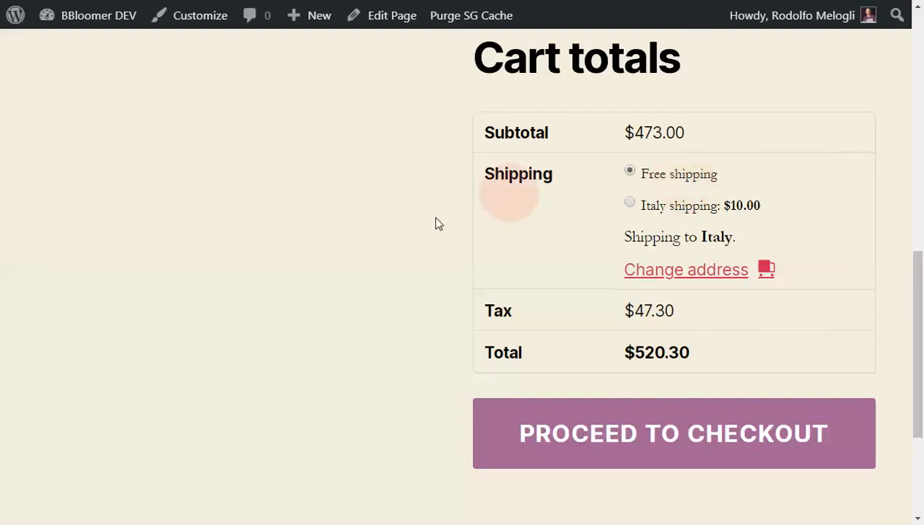
- Reduce the quantity of the Test 2 product to 3 and update the cart
scroll(373, 299, up, 8)
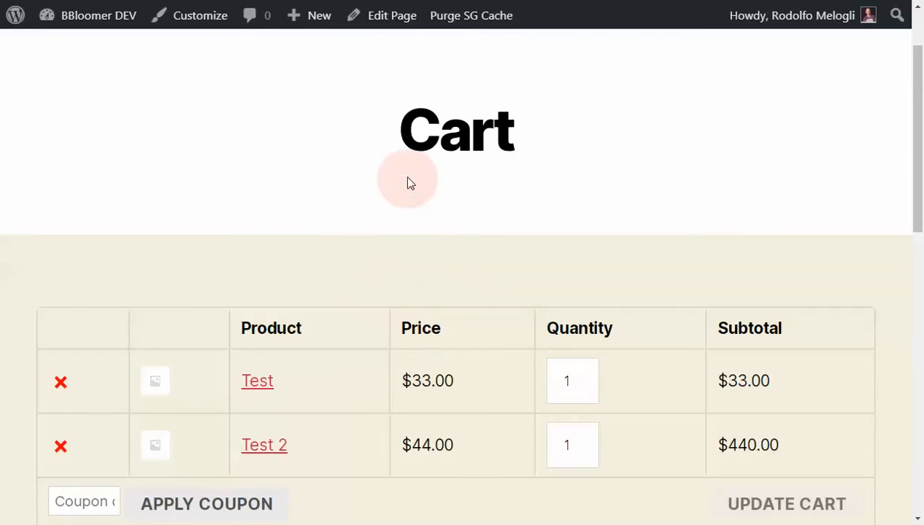
scroll(410, 182, down, 4)
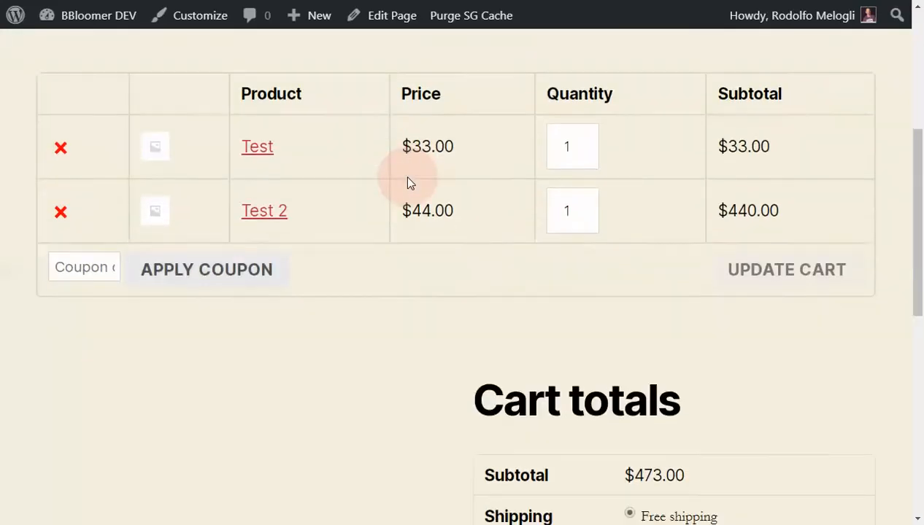
click(576, 163)
click(576, 163)
click(576, 163)
click(576, 164)
click(786, 215)
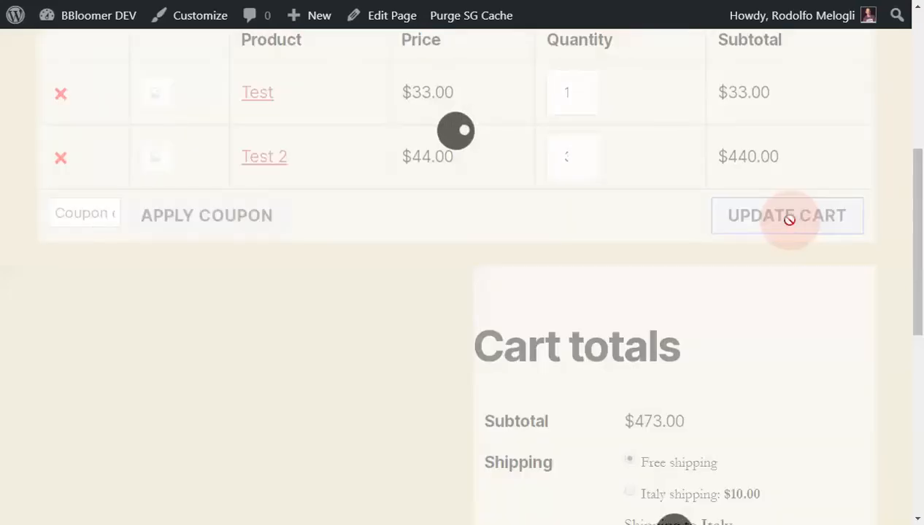
- Check the cart subtotal and the shipping methods offered for Italy against the free shipping minimum
scroll(731, 359, down, 3)
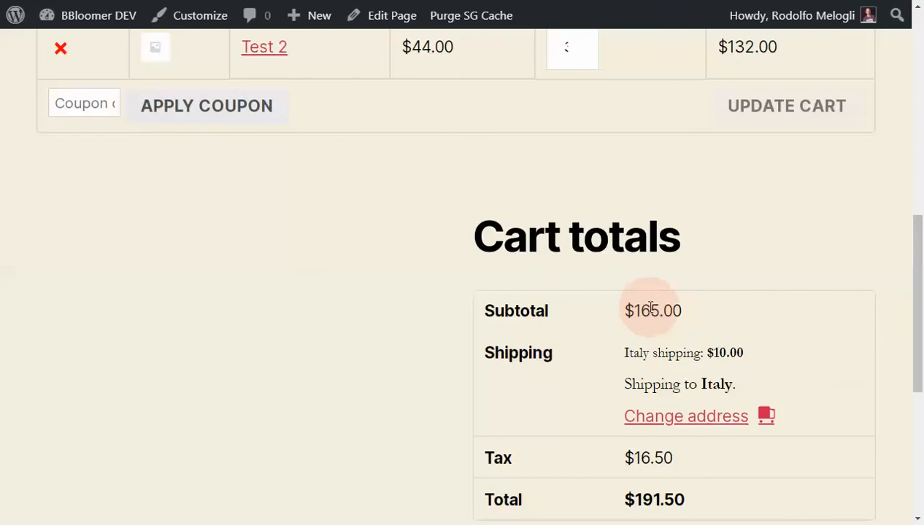
scroll(684, 310, up, 5)
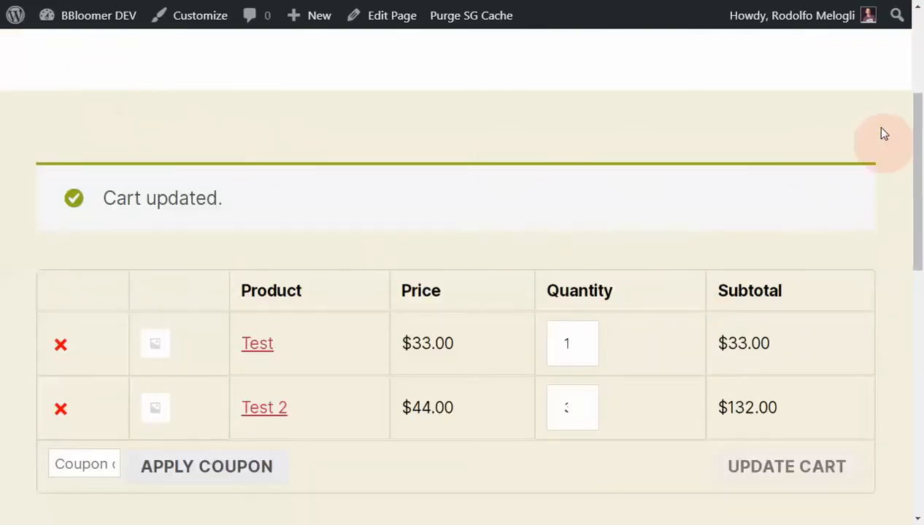
scroll(381, 103, down, 4)
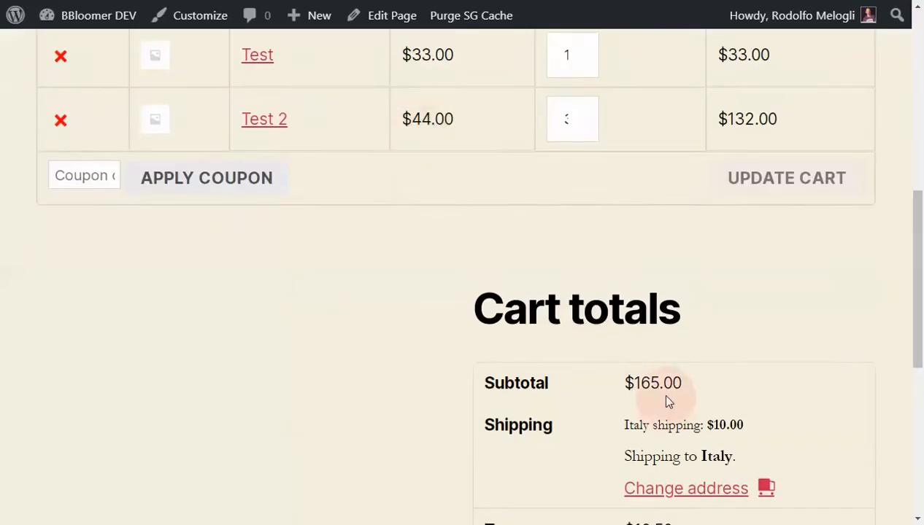
scroll(657, 397, down, 1)
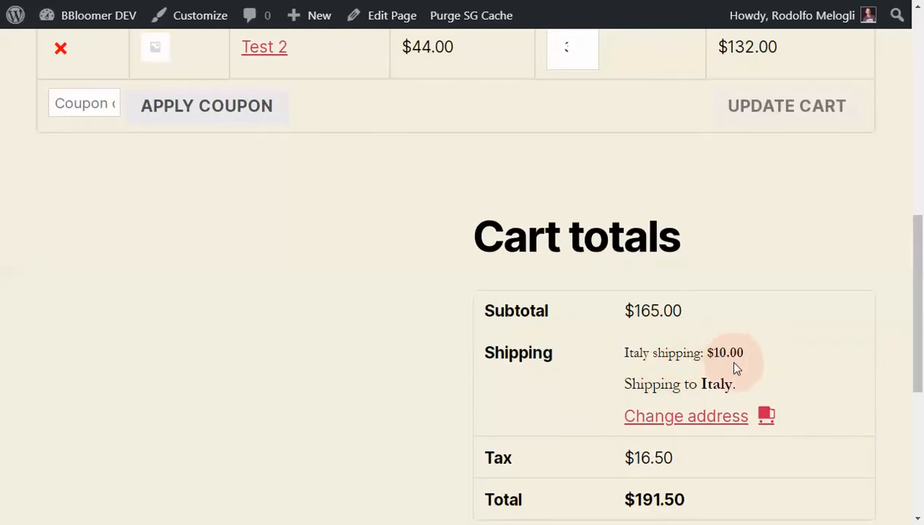
scroll(726, 361, up, 2)
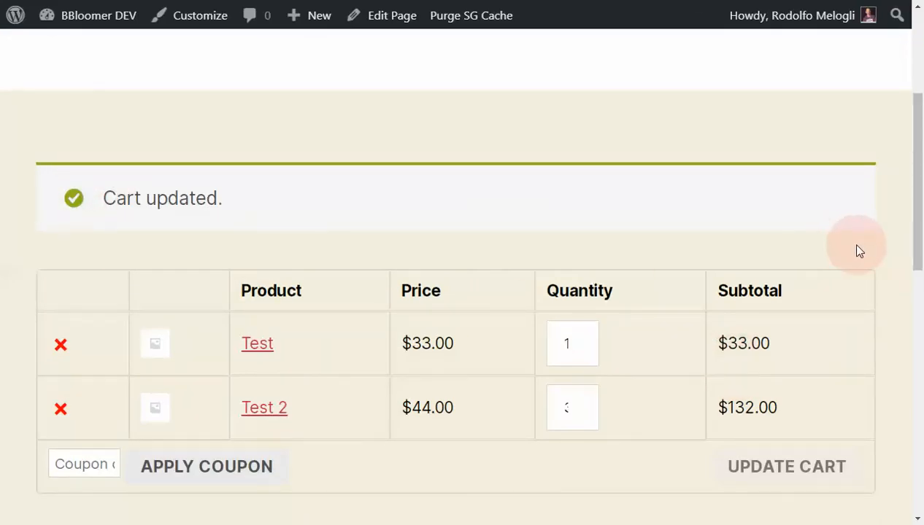
scroll(857, 246, up, 4)
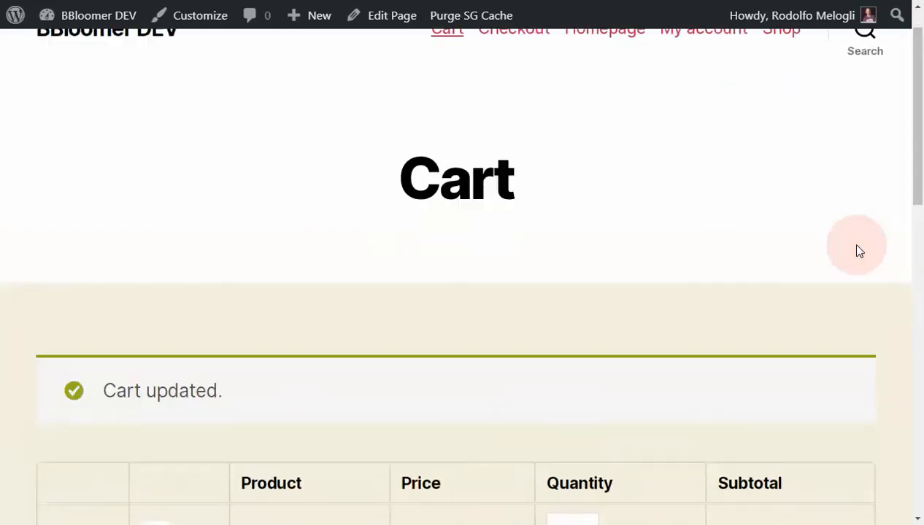
scroll(857, 246, down, 3)
scroll(858, 250, down, 1)
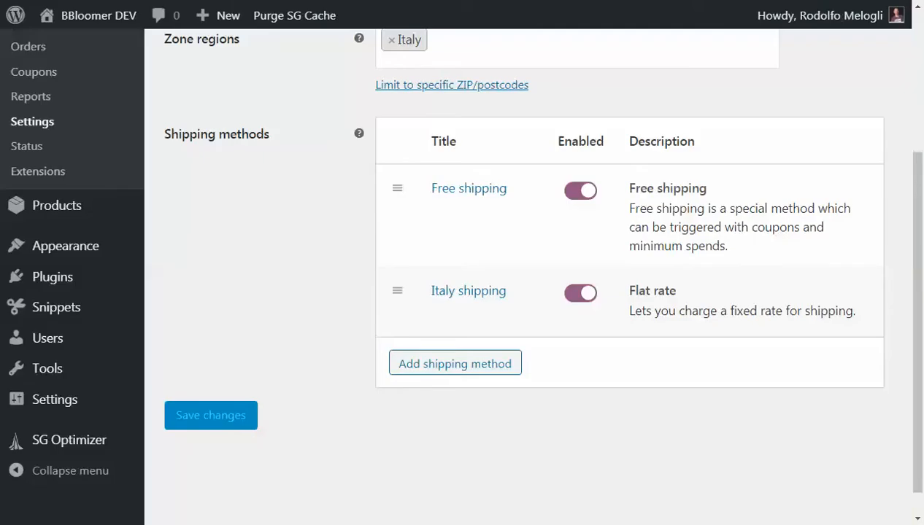
- In the Italy zone settings, add another Flat rate shipping method
scroll(280, 244, up, 3)
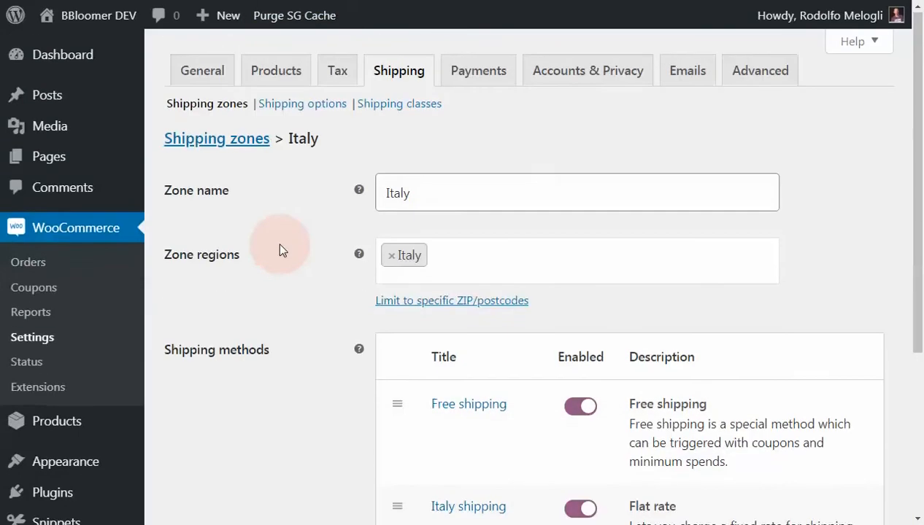
scroll(280, 244, down, 3)
click(456, 369)
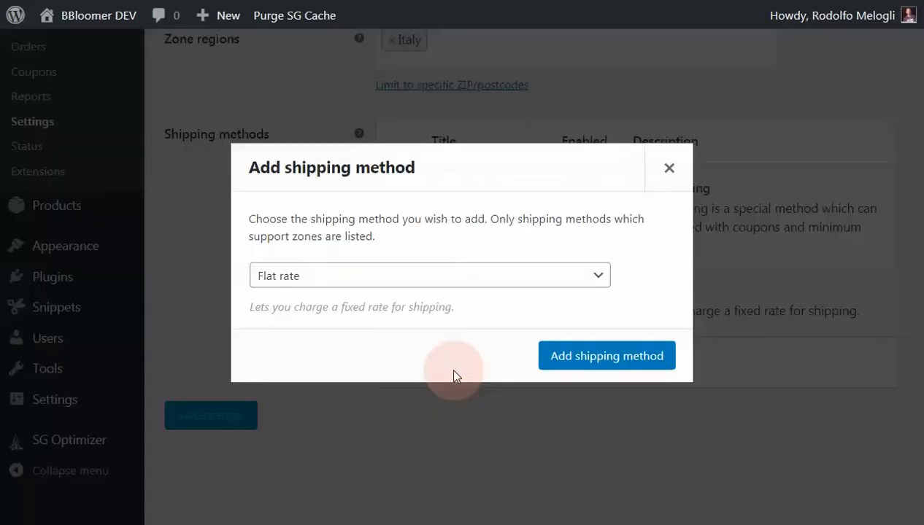
click(592, 365)
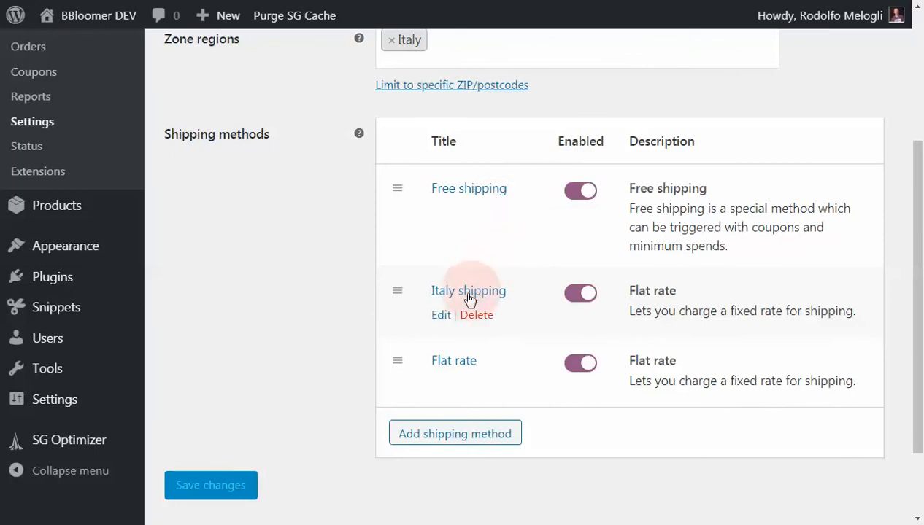
- Title the new flat rate method "FAST!", set its tax status to None and cost to 20, and save it
click(456, 361)
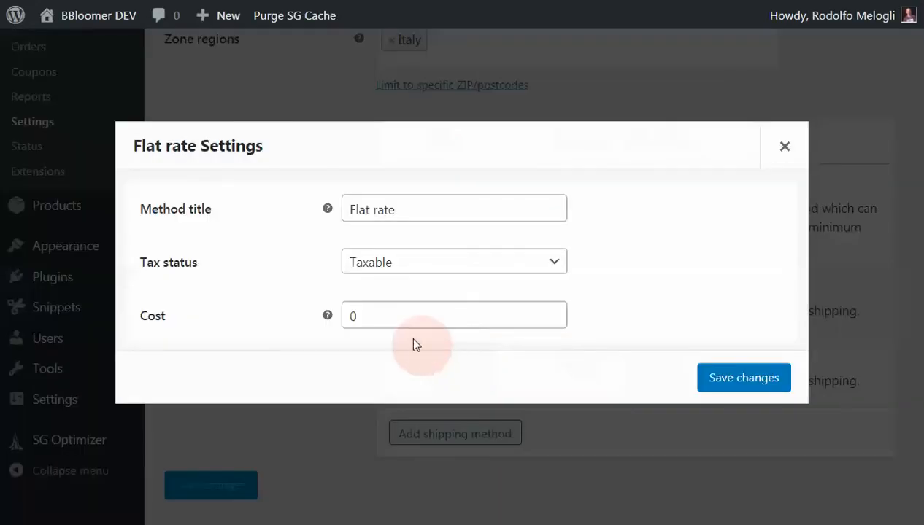
click(398, 210)
drag(399, 210, 346, 211)
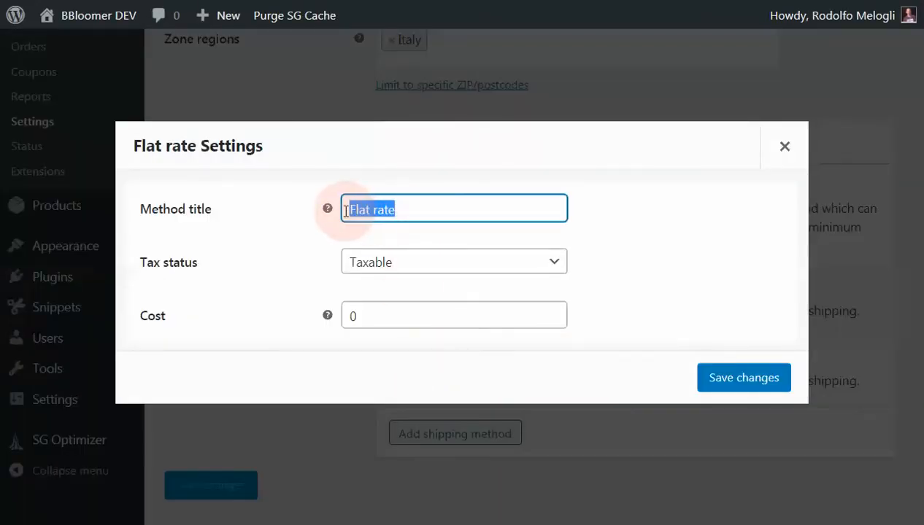
text(FASDT!)
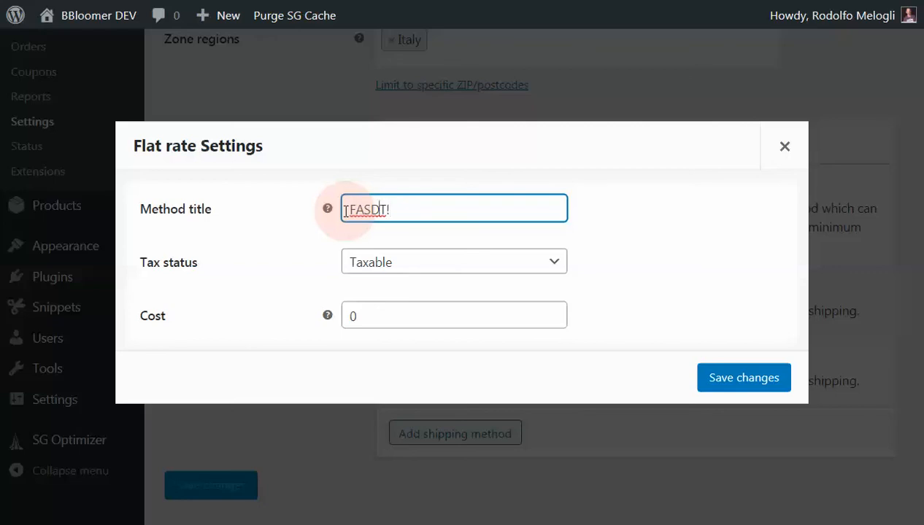
key(BackSpace)
click(369, 263)
click(369, 300)
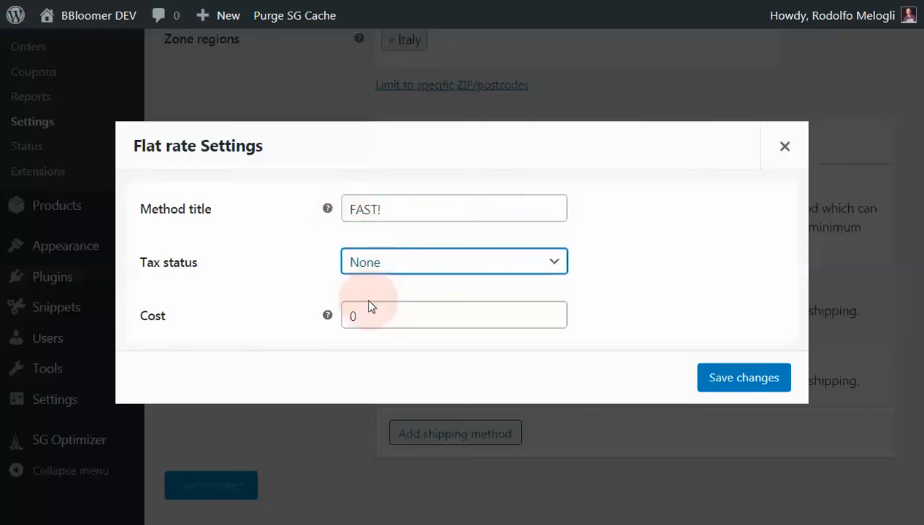
click(366, 316)
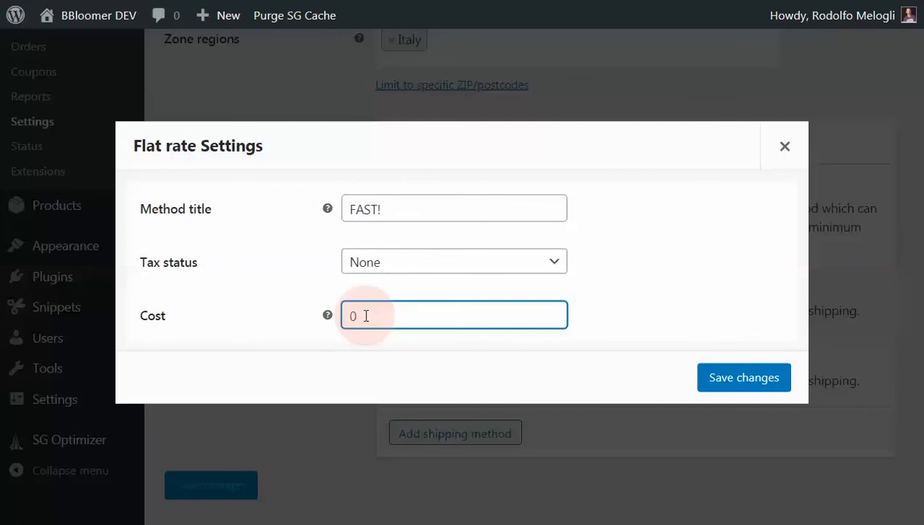
text(20)
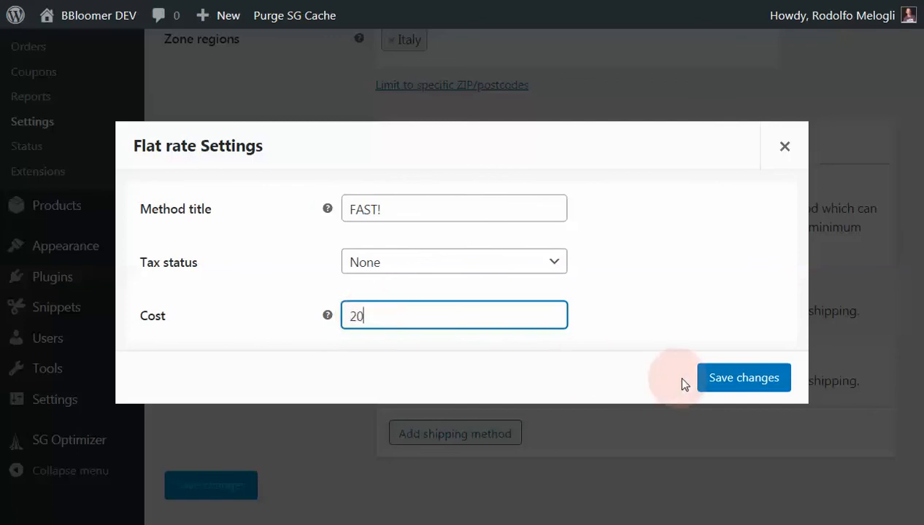
click(719, 384)
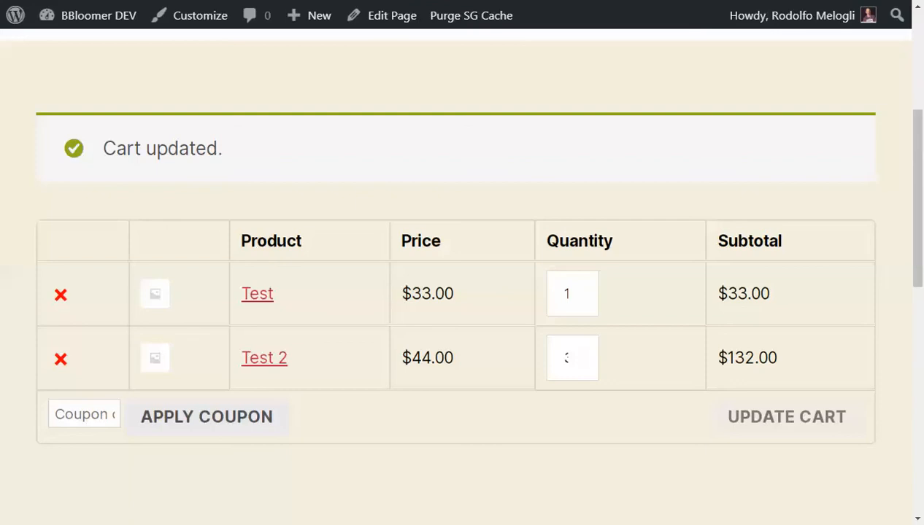
- Reload the cart and select the FAST! shipping option in the cart totals
click(480, 122)
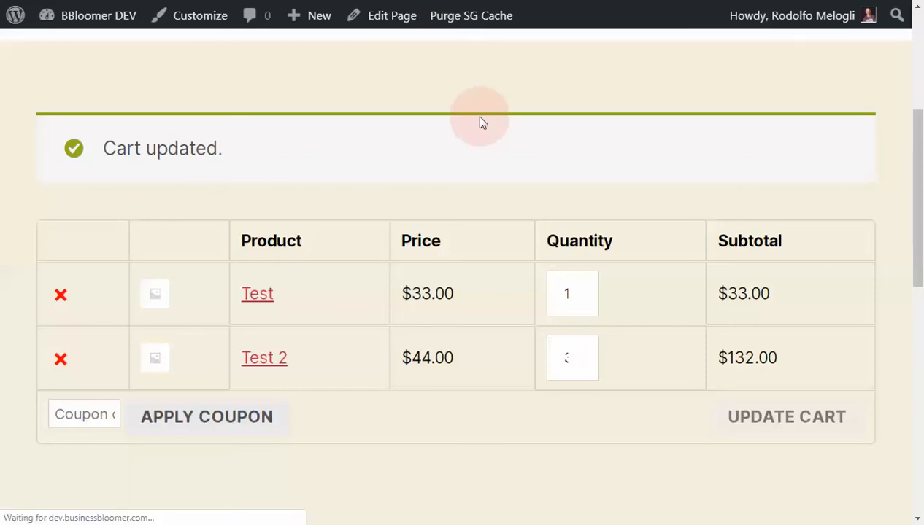
scroll(507, 210, down, 6)
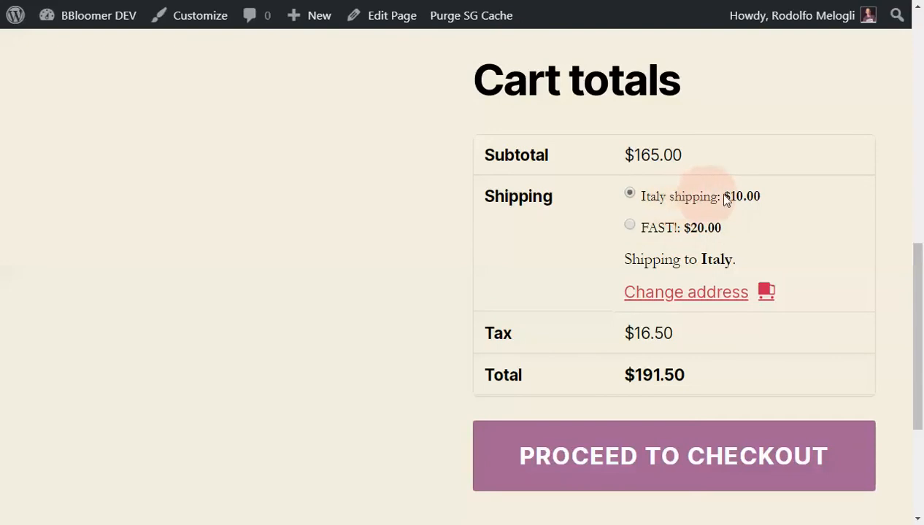
click(656, 228)
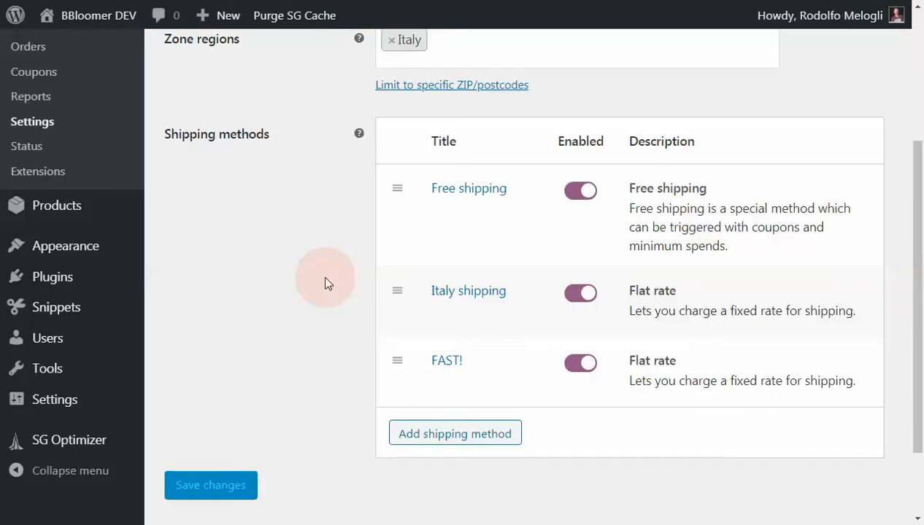
- Back in the Italy zone settings, set the Italy shipping cost to 10*[qty] and save the method
scroll(326, 282, down, 1)
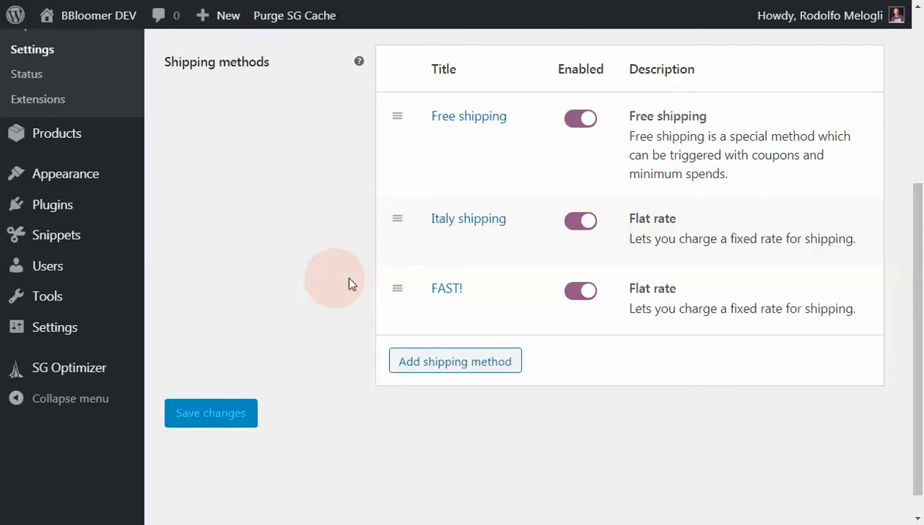
double_click(451, 219)
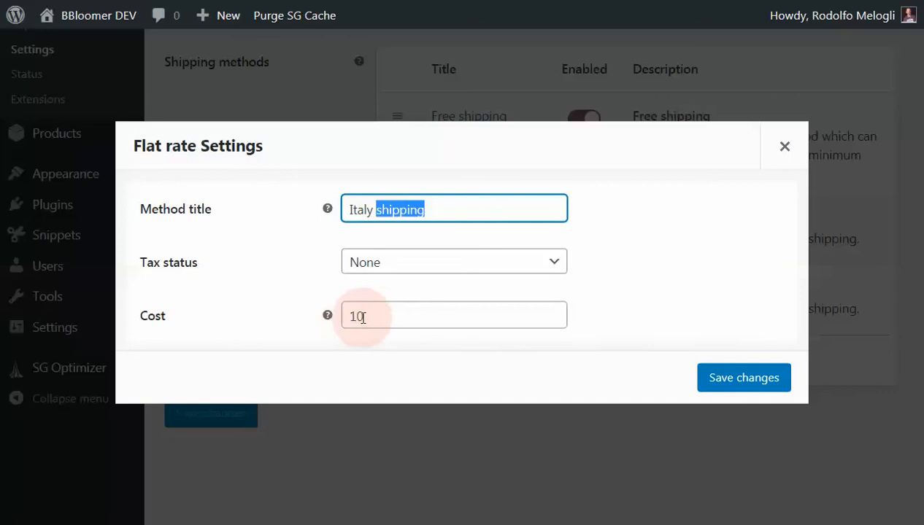
mouse_move(330, 318)
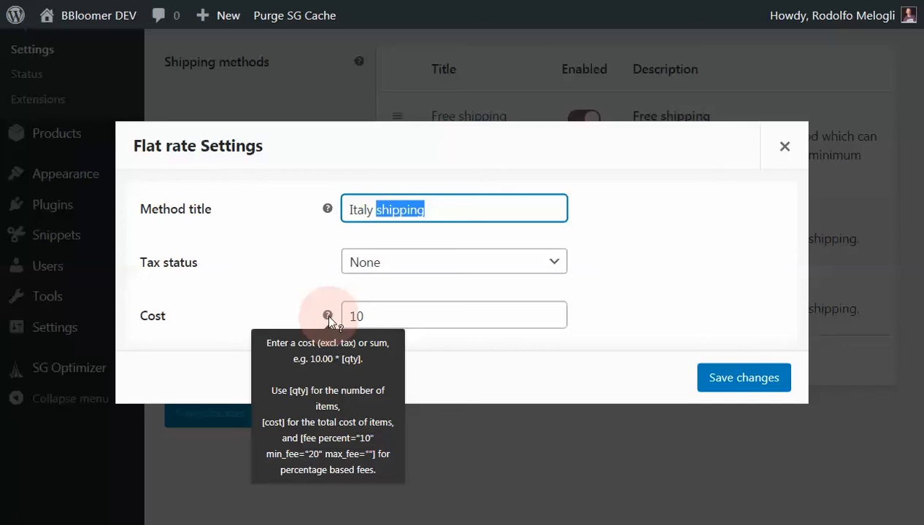
click(372, 315)
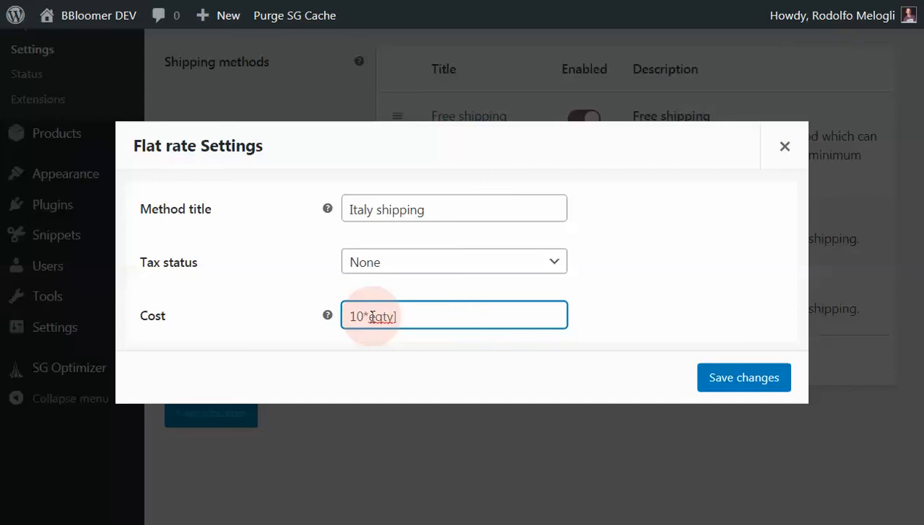
key(BackSpace)
text([)
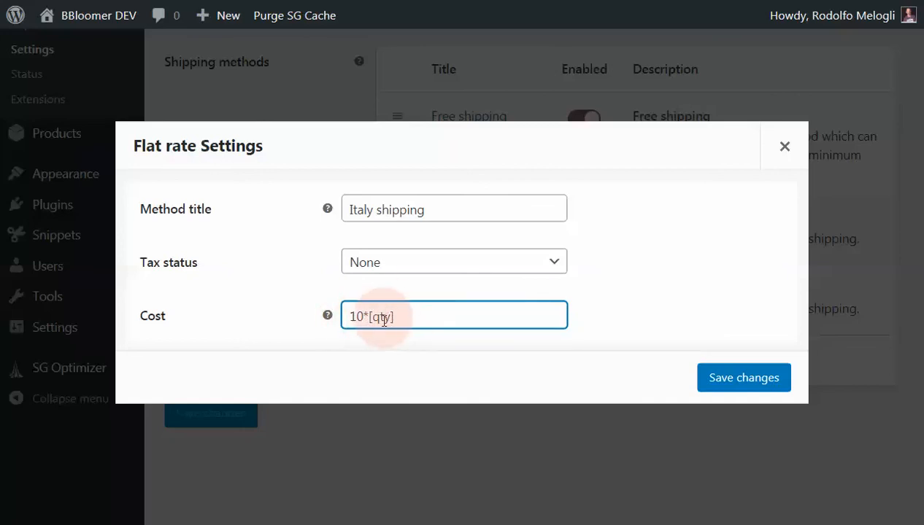
click(741, 378)
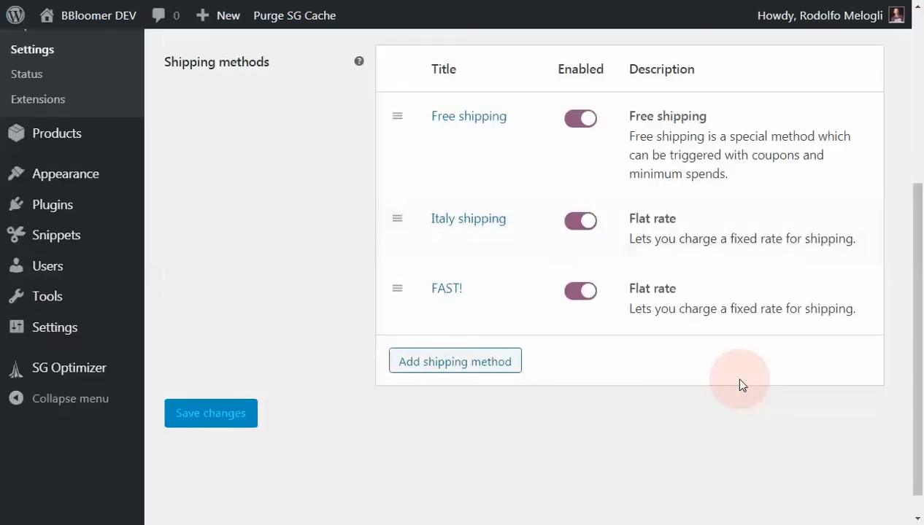
- Reload the cart and compare the Italy shipping cost with the product quantities
click(456, 0)
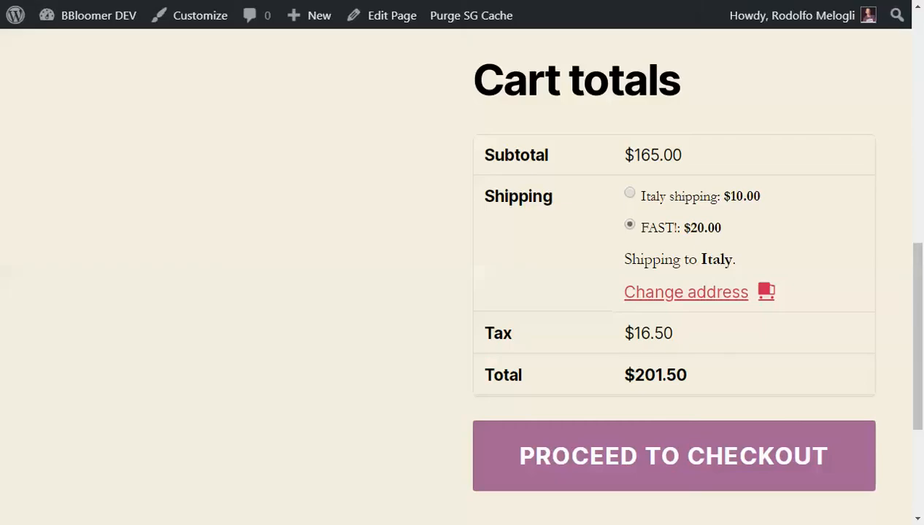
key(F5)
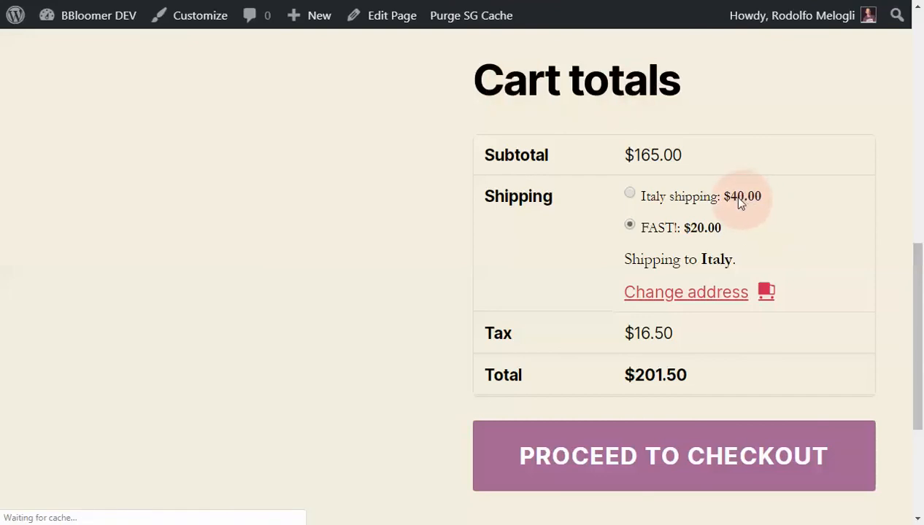
scroll(741, 202, up, 2)
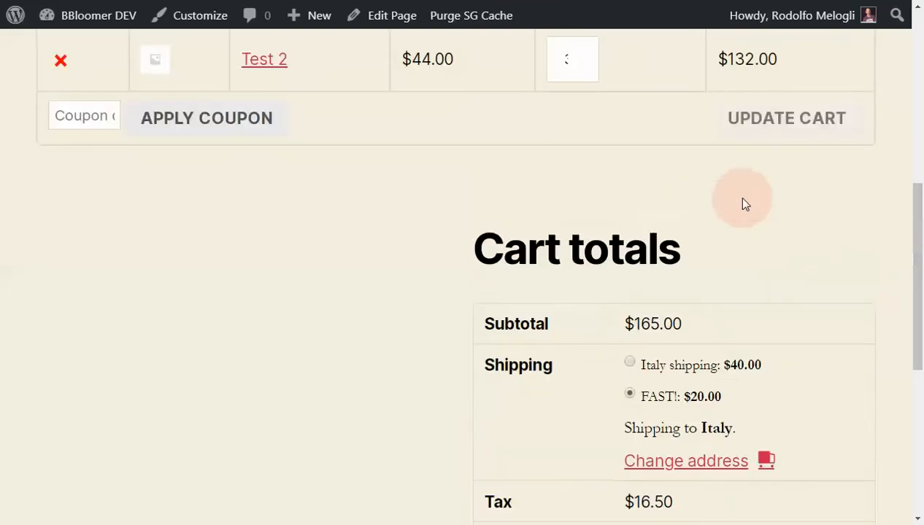
scroll(741, 202, up, 2)
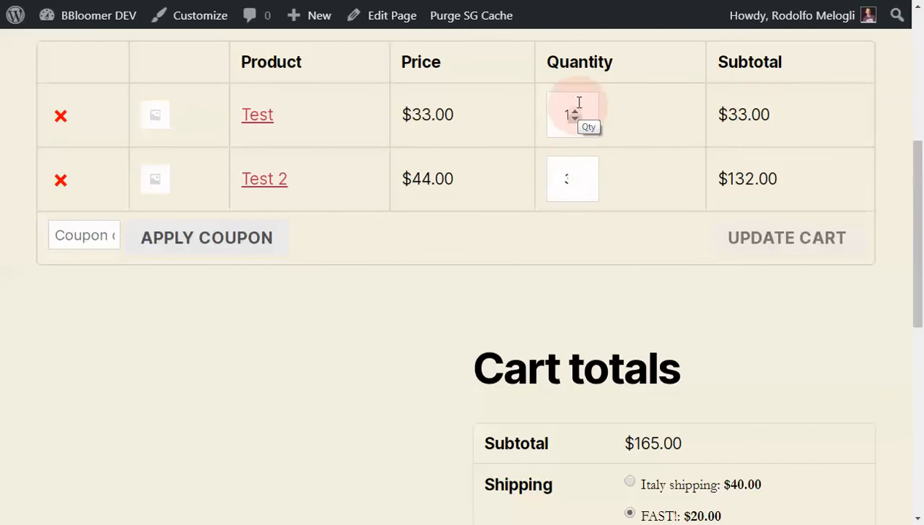
scroll(645, 227, down, 2)
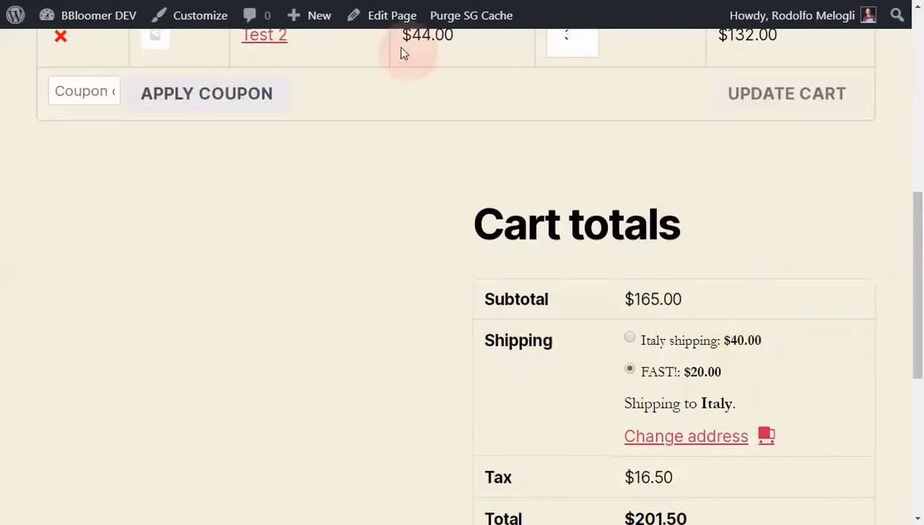
- Return to the Italy zone settings and add a Local pickup shipping method
click(295, 0)
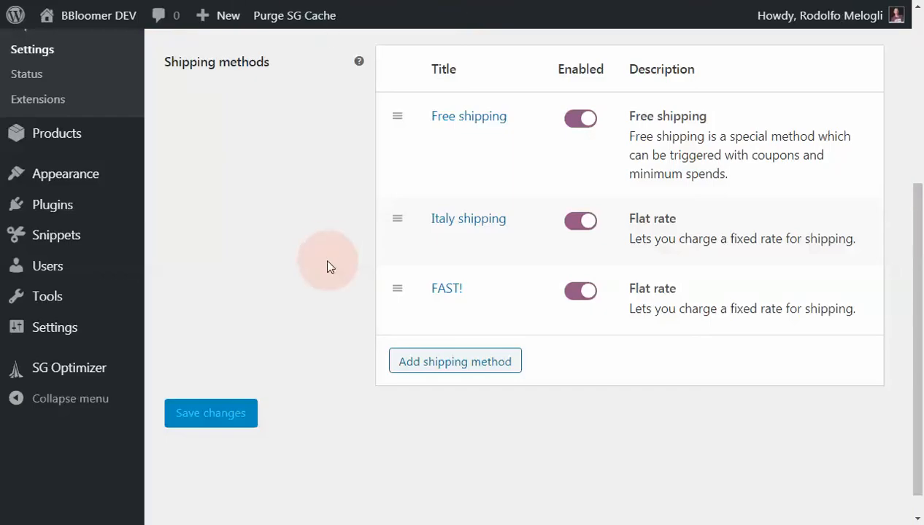
scroll(328, 266, up, 5)
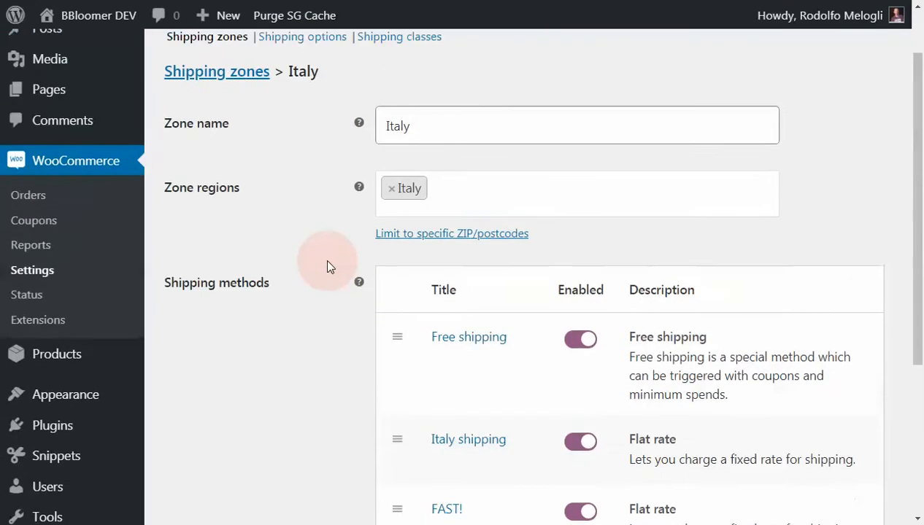
scroll(329, 268, down, 3)
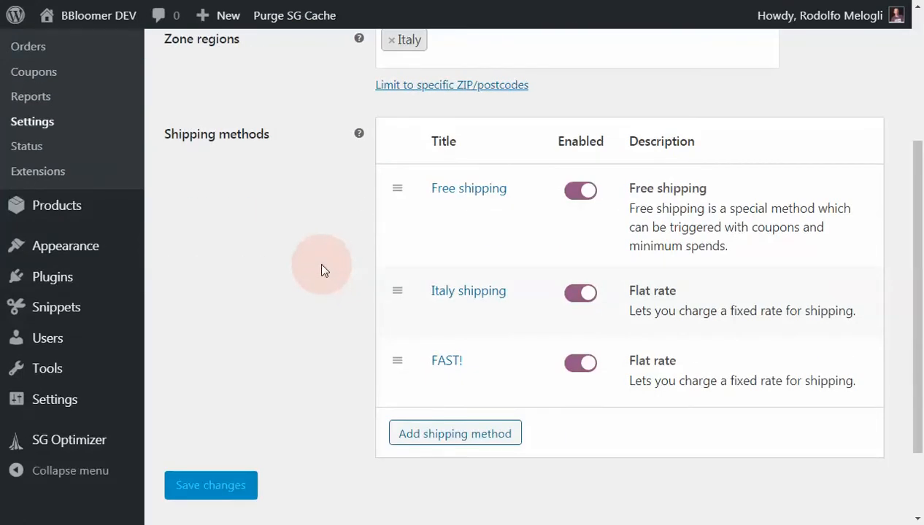
scroll(321, 270, up, 3)
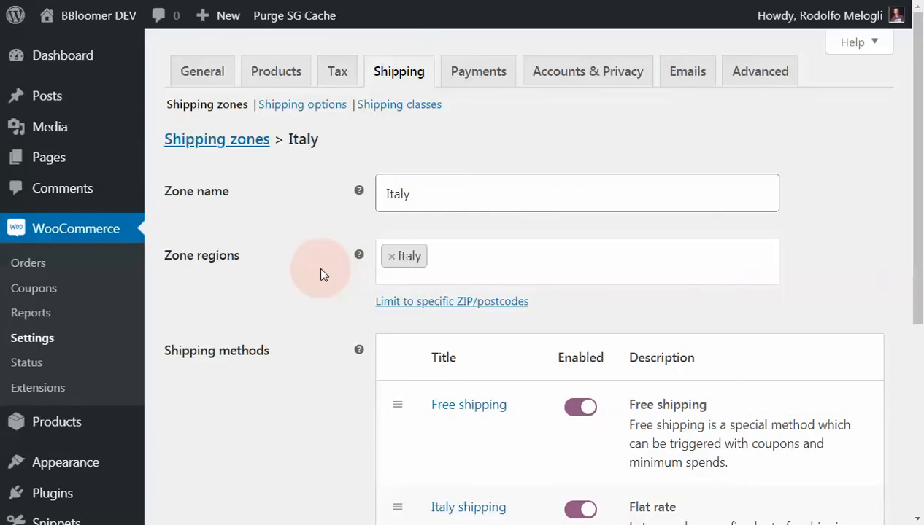
scroll(318, 279, down, 5)
click(440, 333)
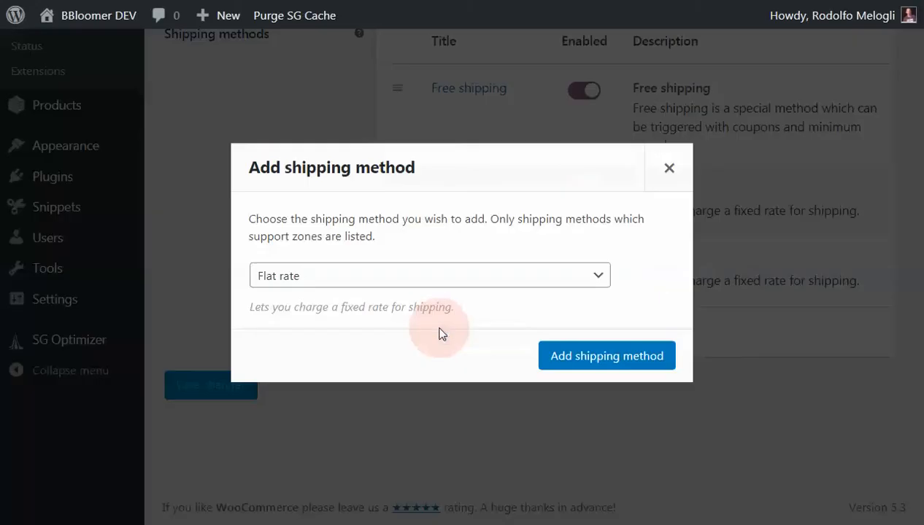
click(421, 281)
click(391, 327)
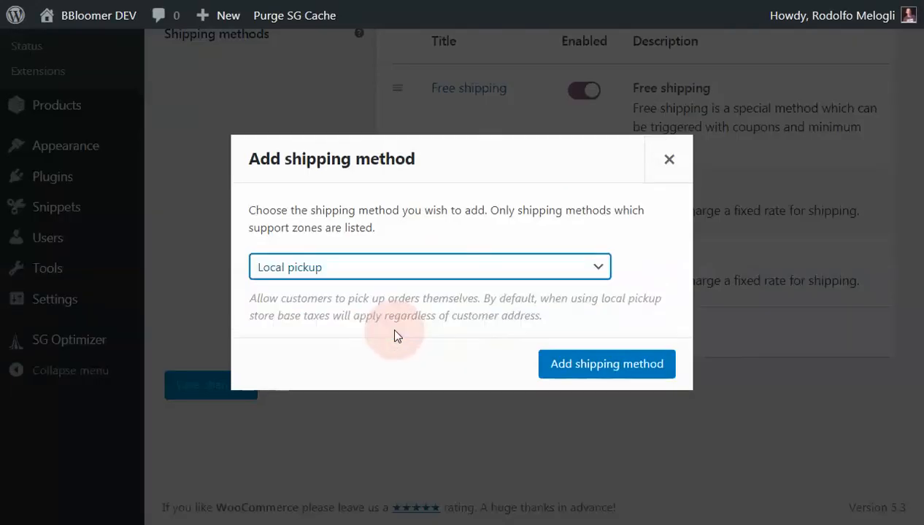
click(588, 371)
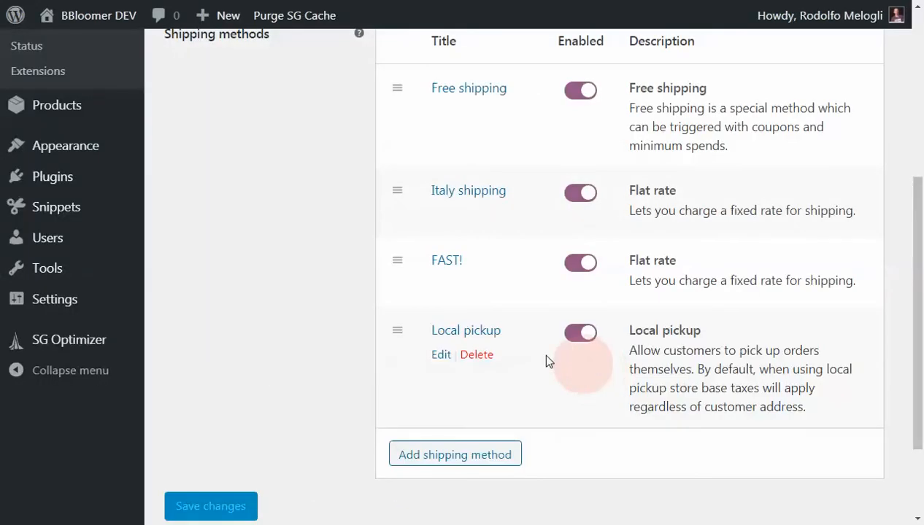
- Set the Local pickup method's tax status to None and save its settings
click(487, 338)
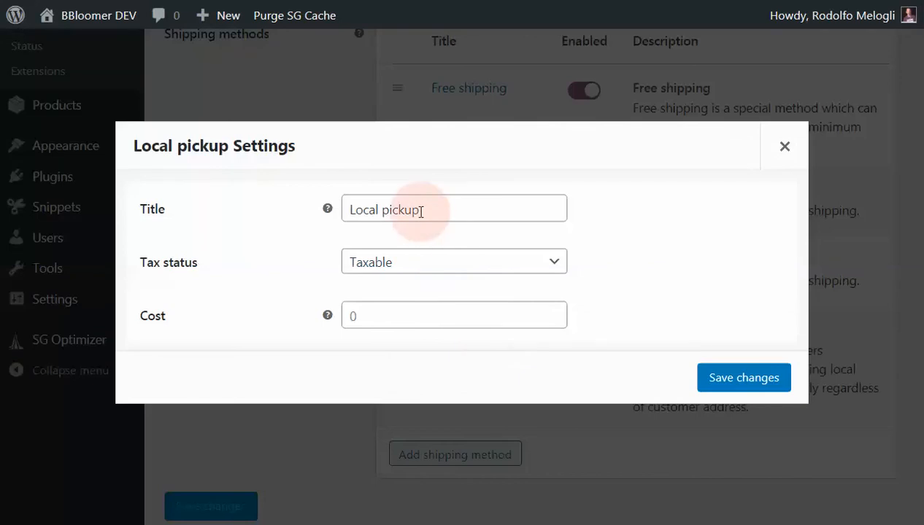
click(364, 267)
click(366, 302)
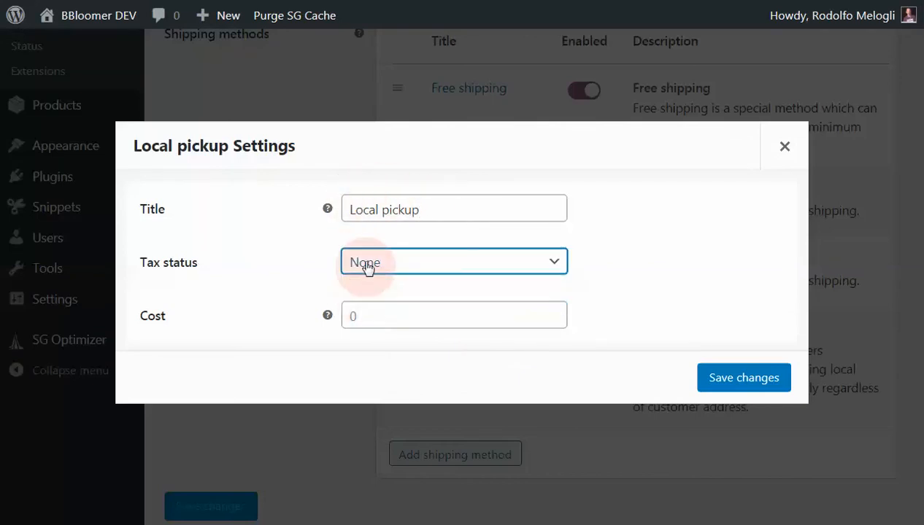
click(759, 377)
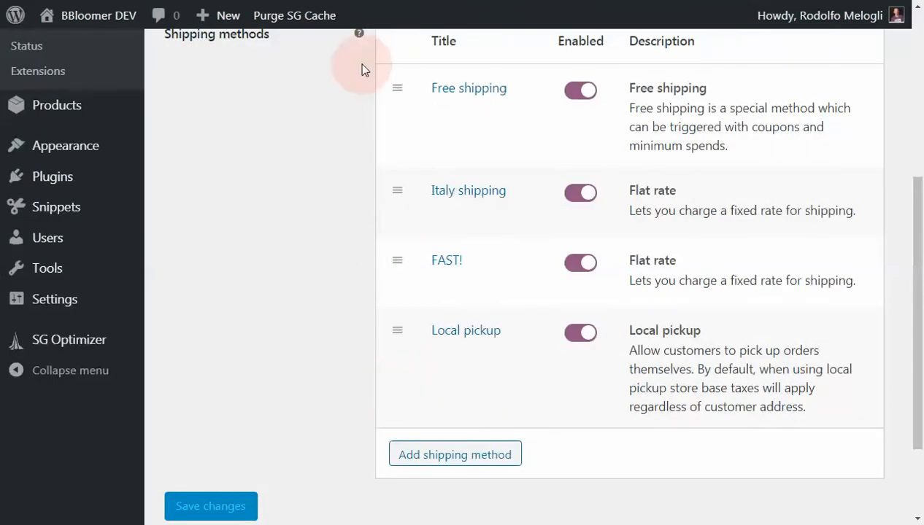
- Reload the cart and select the Local pickup shipping option in the cart totals
click(407, 0)
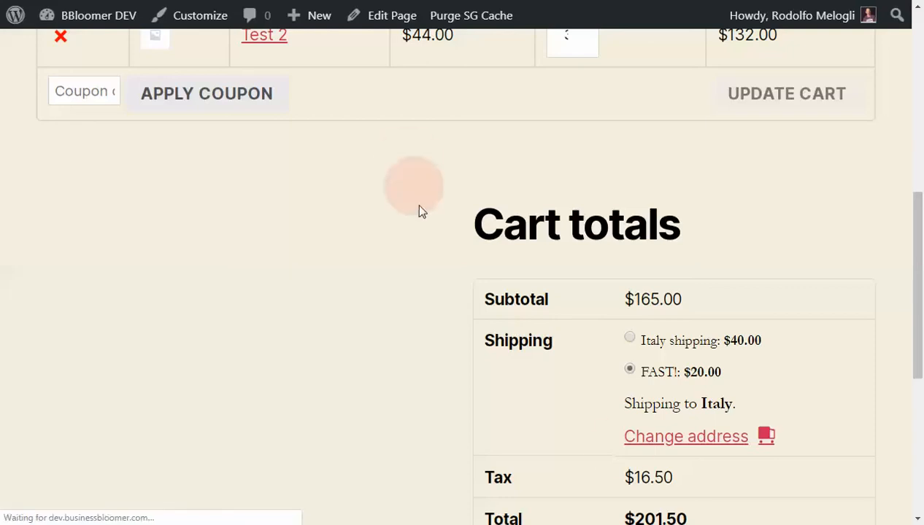
click(659, 343)
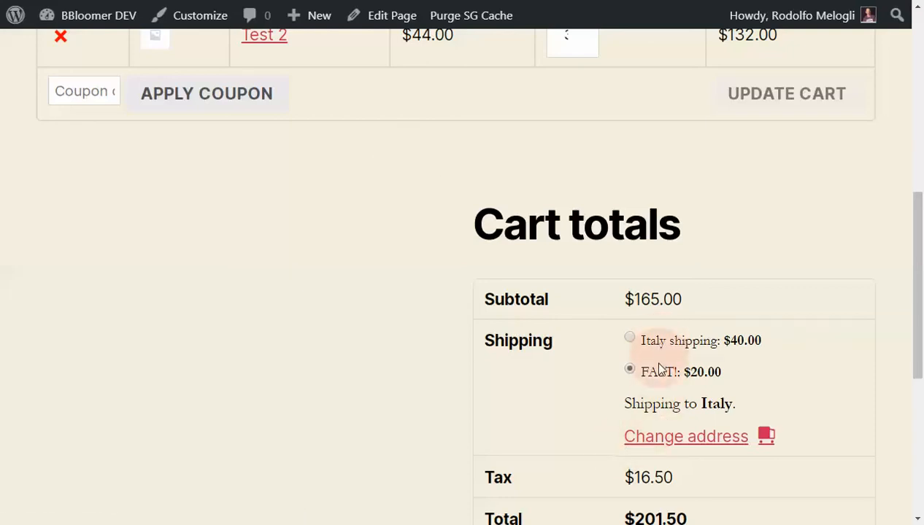
click(657, 407)
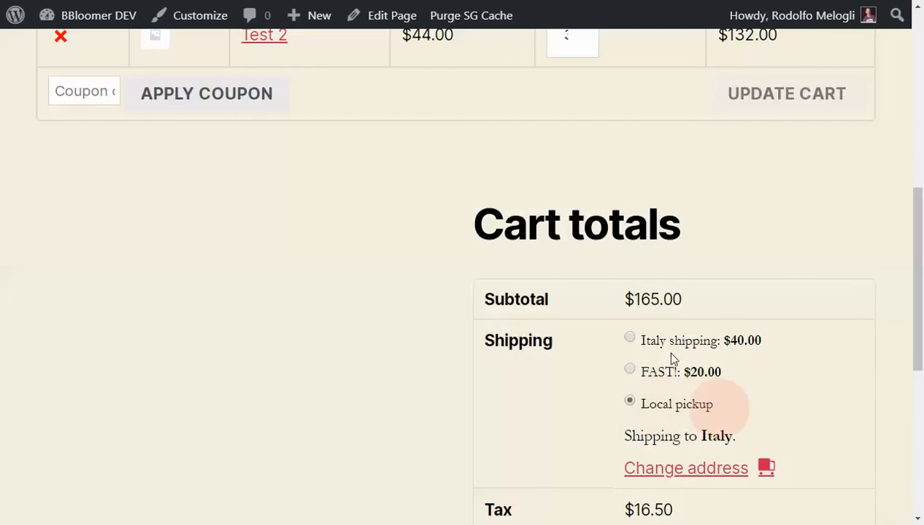
- Return to the Italy zone settings and review its region and configured shipping methods
click(281, 1)
scroll(274, 307, up, 5)
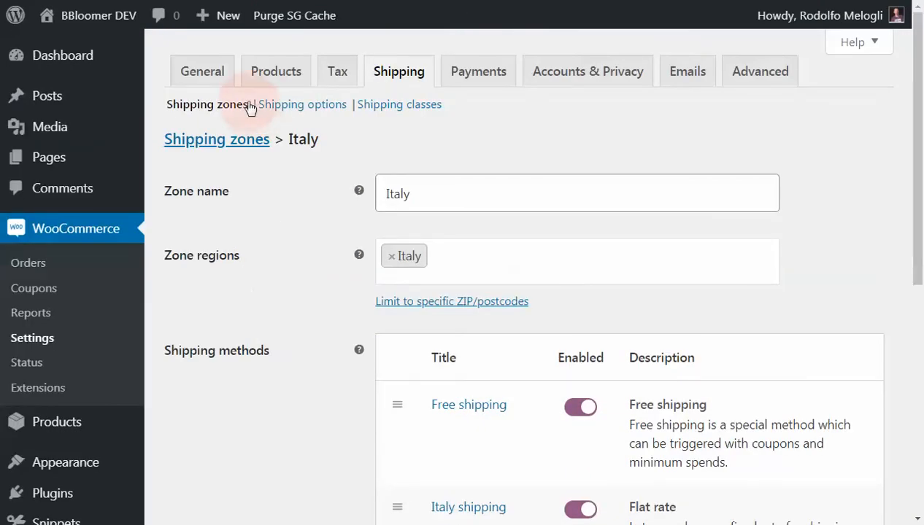
scroll(275, 259, down, 1)
scroll(275, 261, down, 1)
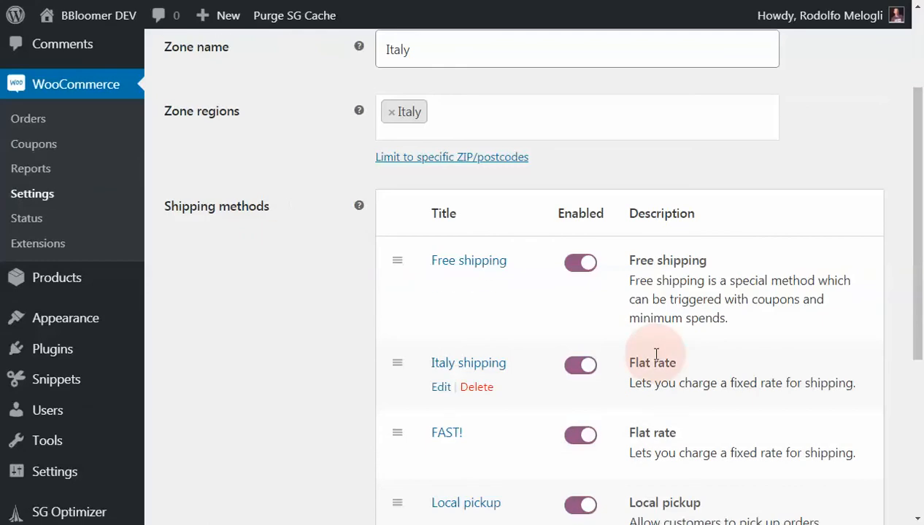
scroll(656, 354, down, 1)
scroll(659, 355, down, 1)
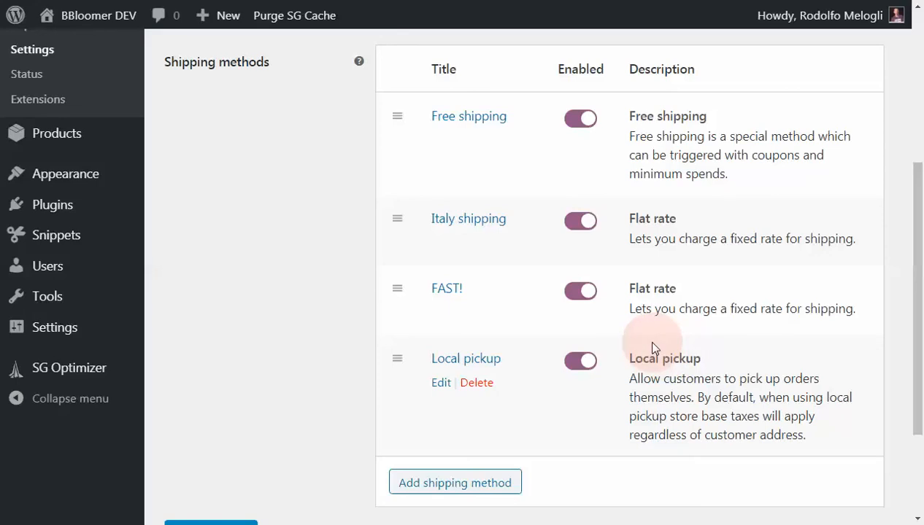
mouse_move(645, 336)
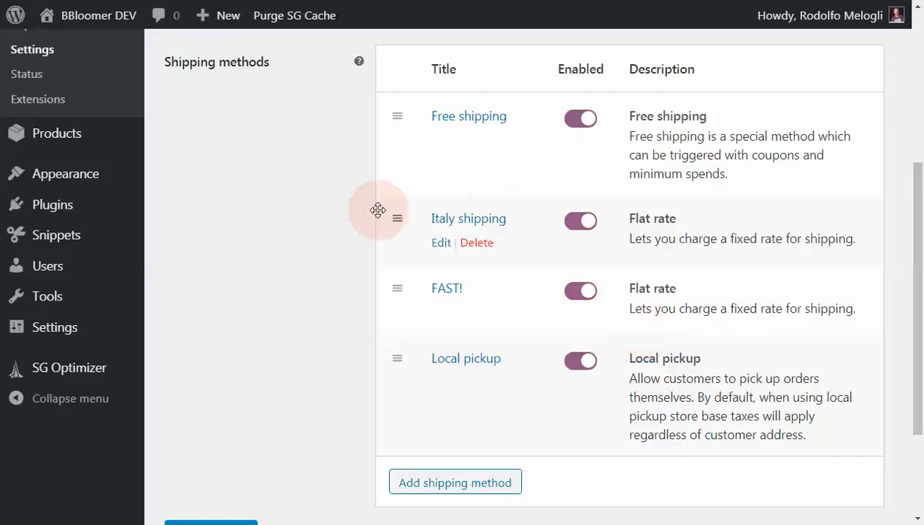
scroll(377, 210, up, 4)
scroll(377, 210, down, 4)
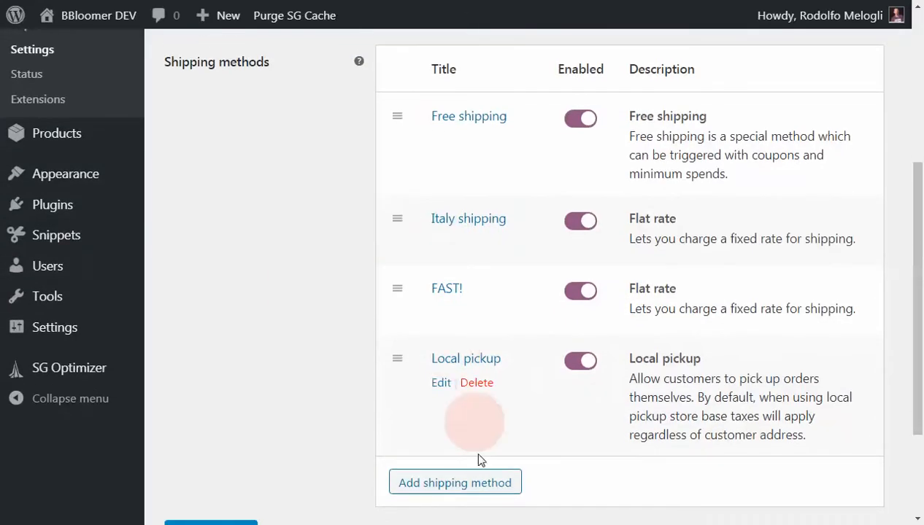
- Check which method types can be added to the Italy zone, without adding one
click(486, 486)
click(596, 275)
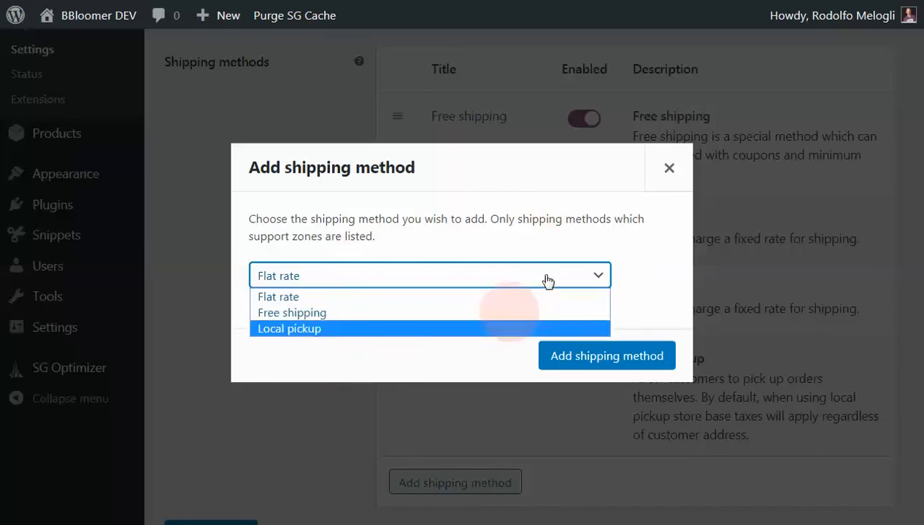
click(668, 168)
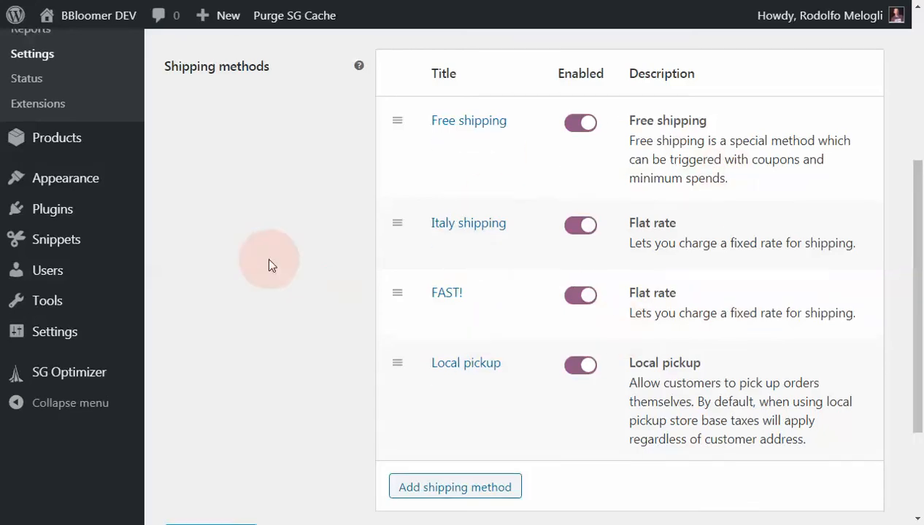
- Return from the Italy zone settings to the shipping zones overview
scroll(268, 263, up, 4)
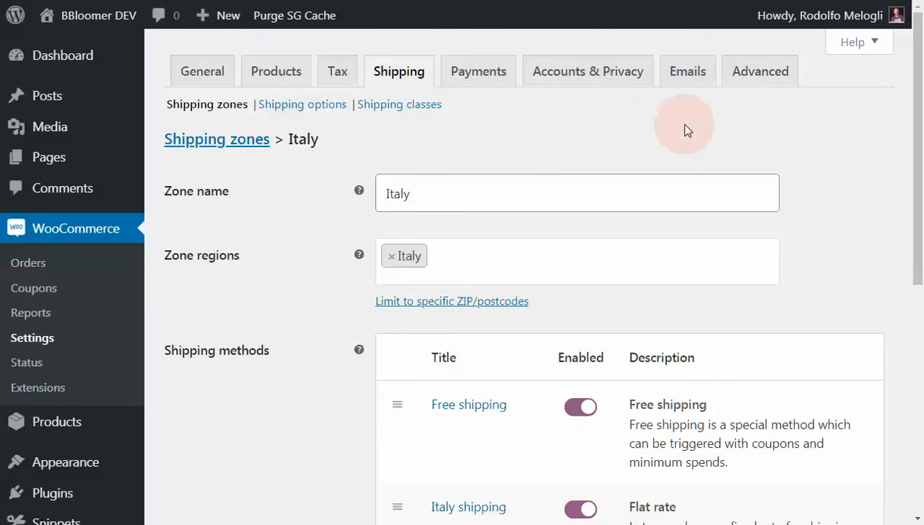
scroll(714, 141, down, 1)
scroll(714, 141, down, 3)
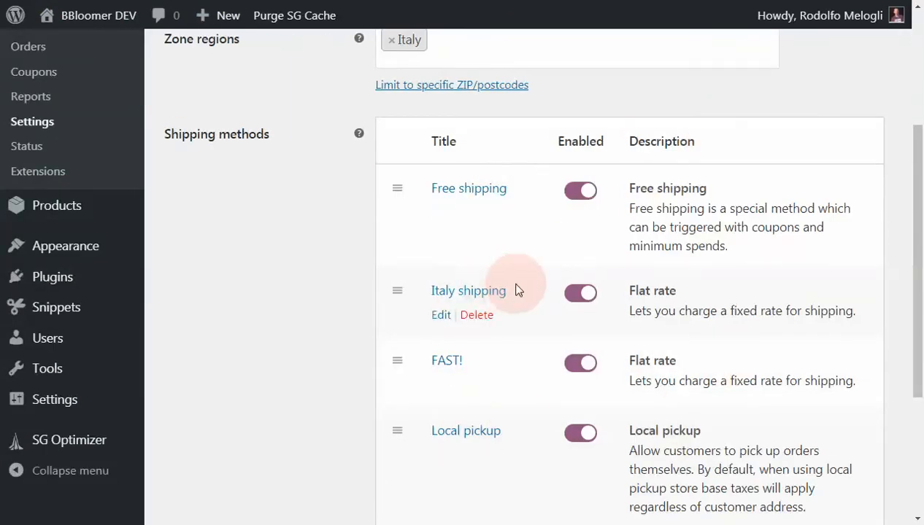
scroll(515, 286, down, 3)
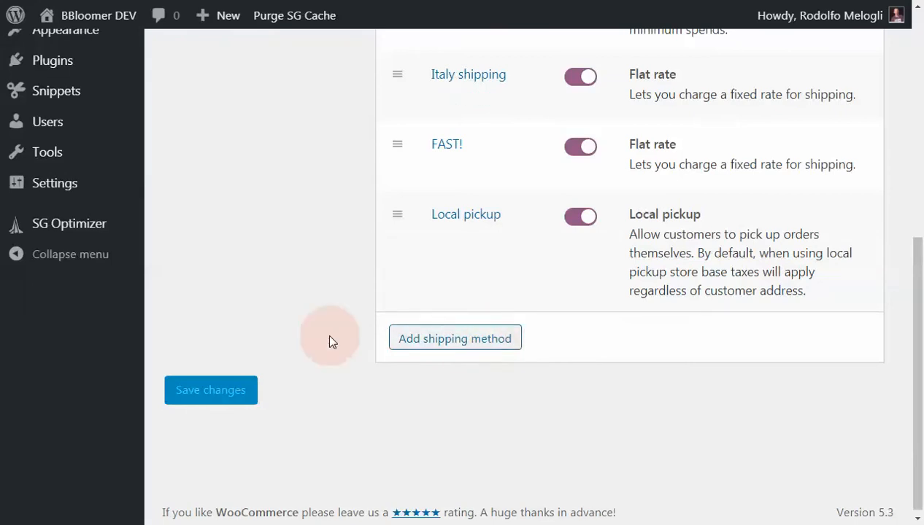
scroll(330, 340, up, 2)
scroll(329, 341, up, 4)
click(247, 141)
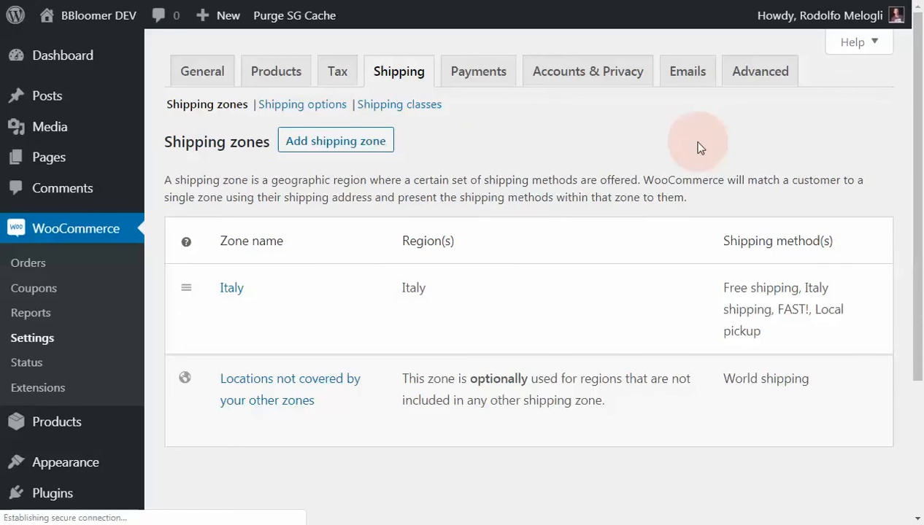
scroll(699, 148, down, 1)
mouse_move(264, 263)
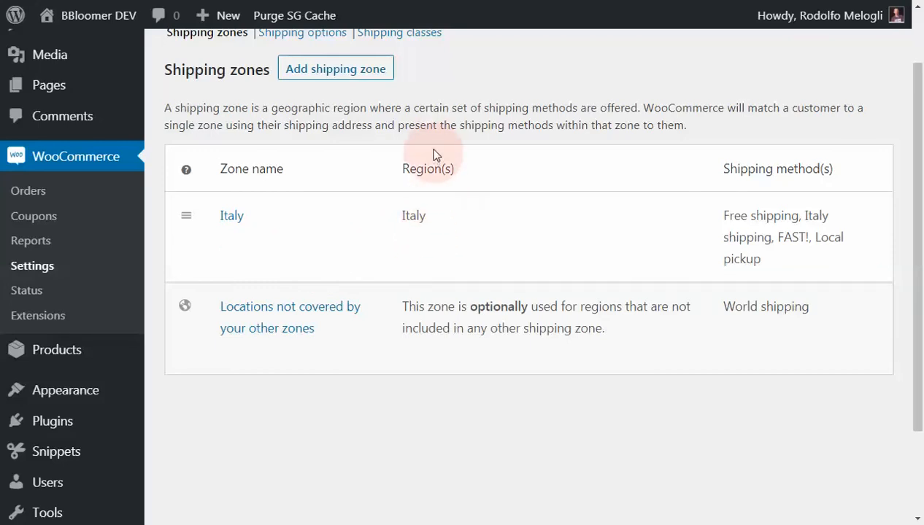
- Add a new shipping zone and name it Italy 00142
click(367, 74)
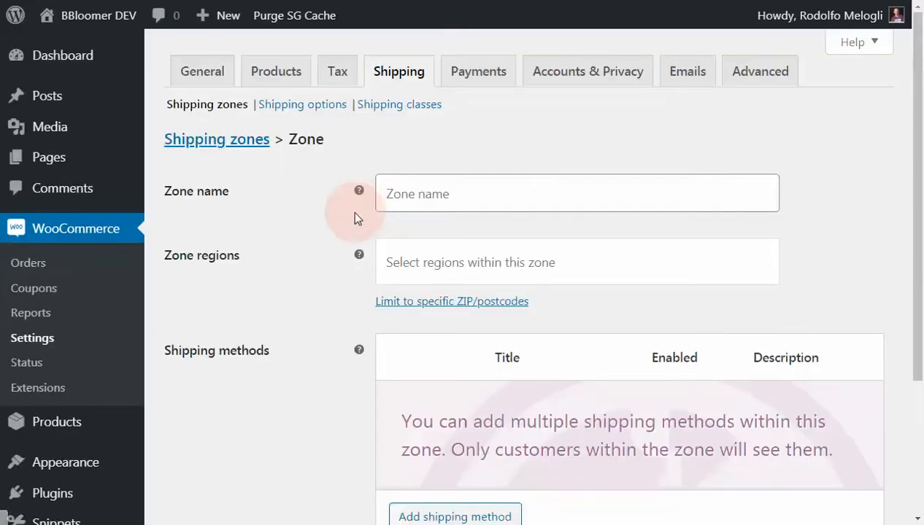
click(405, 198)
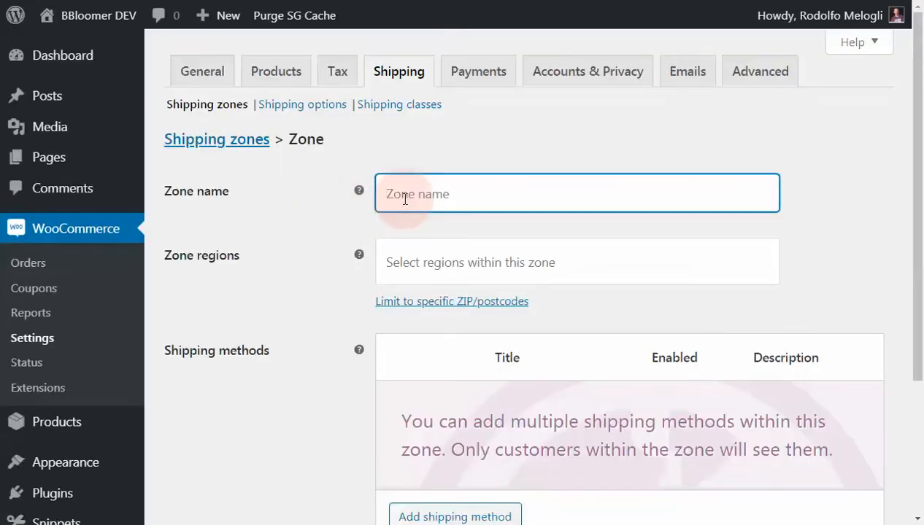
text(Italy 00142)
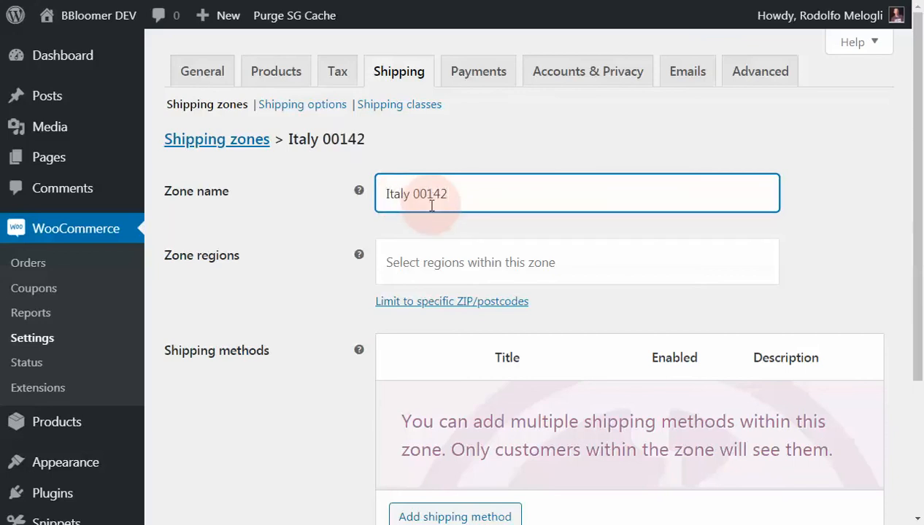
- Find the Italian regions and assign Roma, Italy as the new zone's region
click(412, 264)
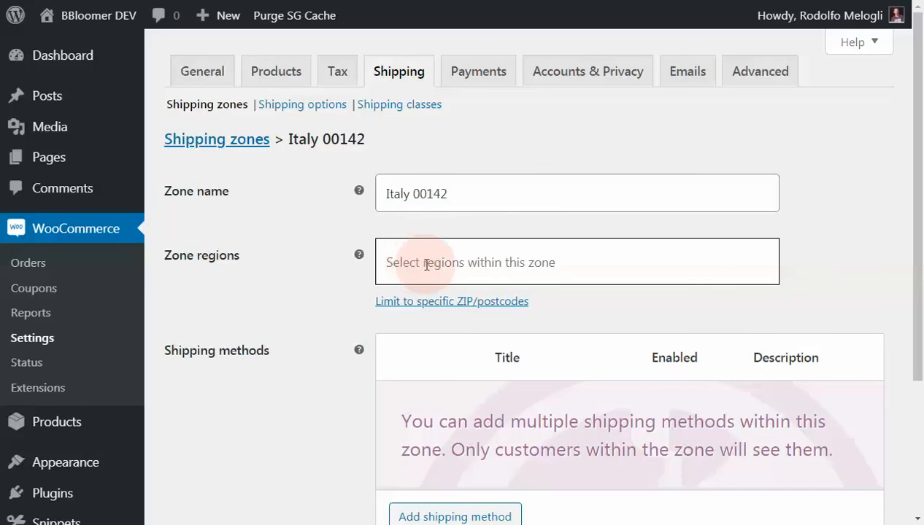
text(italy)
scroll(439, 355, down, 15)
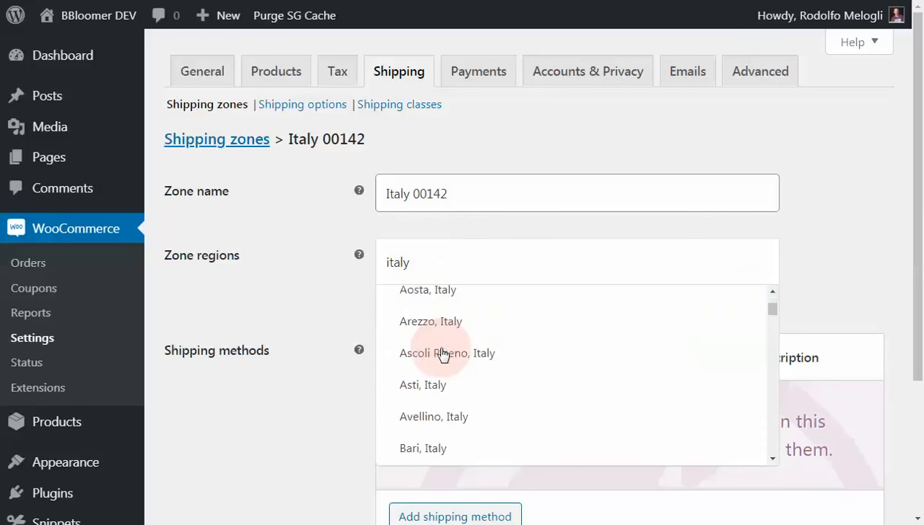
scroll(443, 355, down, 15)
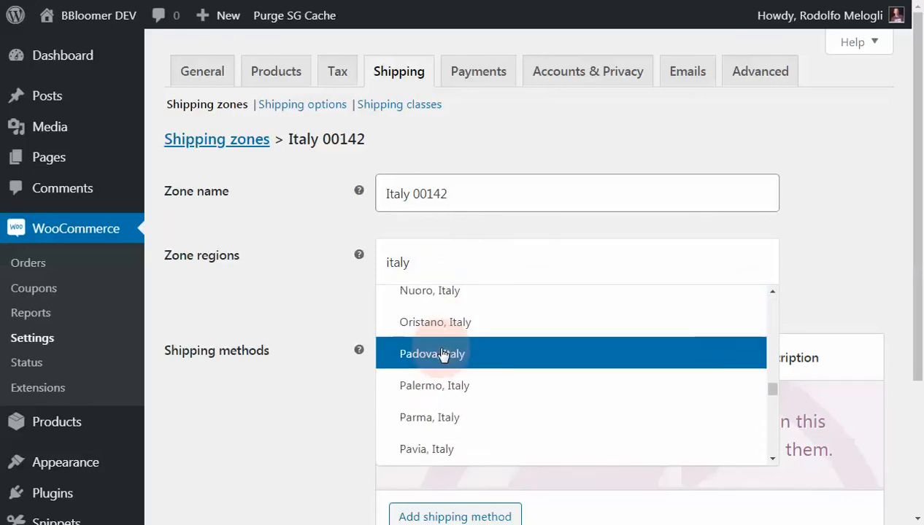
scroll(442, 354, down, 15)
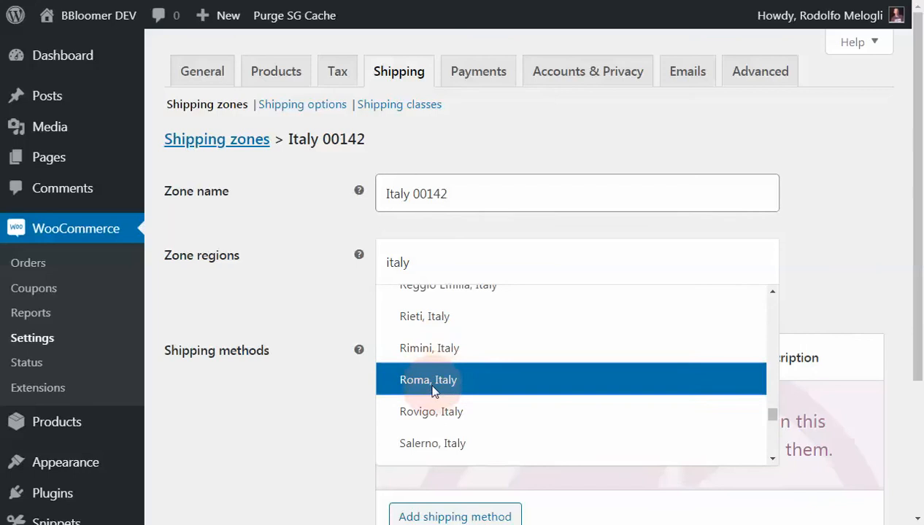
click(436, 384)
- Limit the Italy 00142 zone to the specific postcode 00142
click(442, 302)
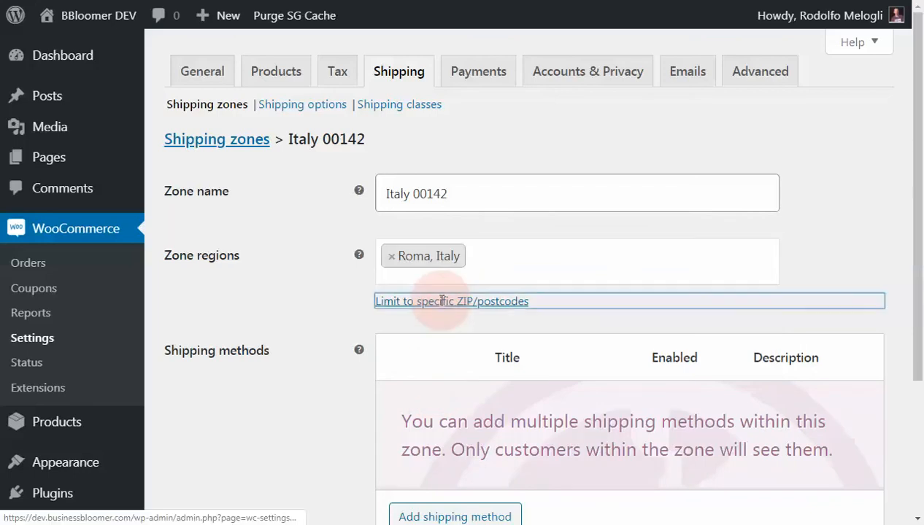
click(430, 308)
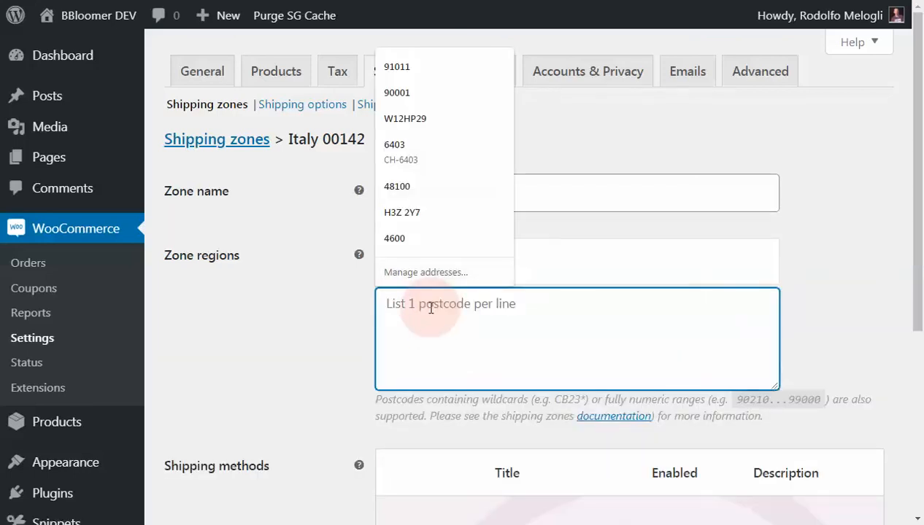
text(00142)
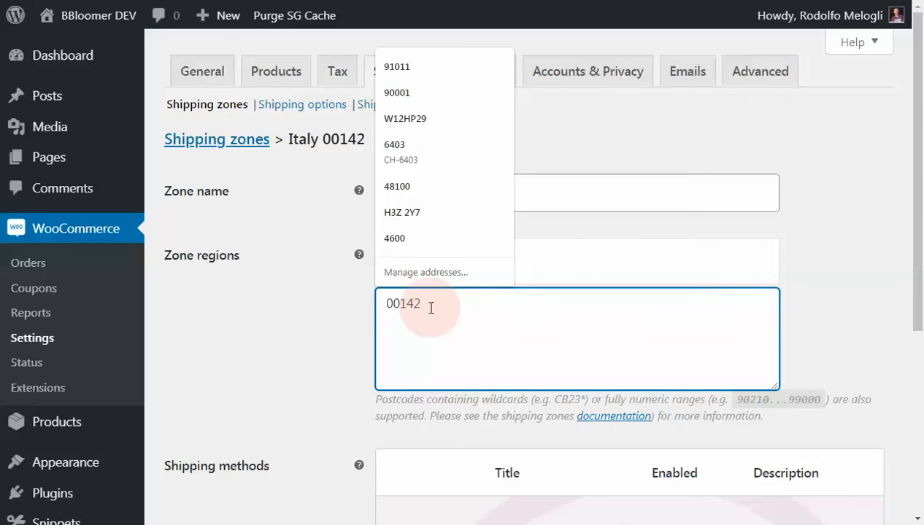
click(335, 341)
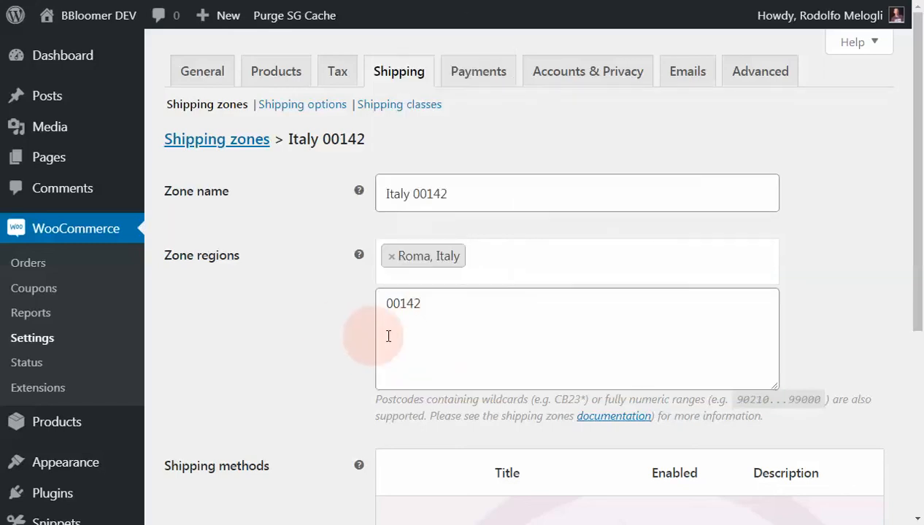
- Add the postcode range 00145...00149 on a second line below 00142
double_click(435, 305)
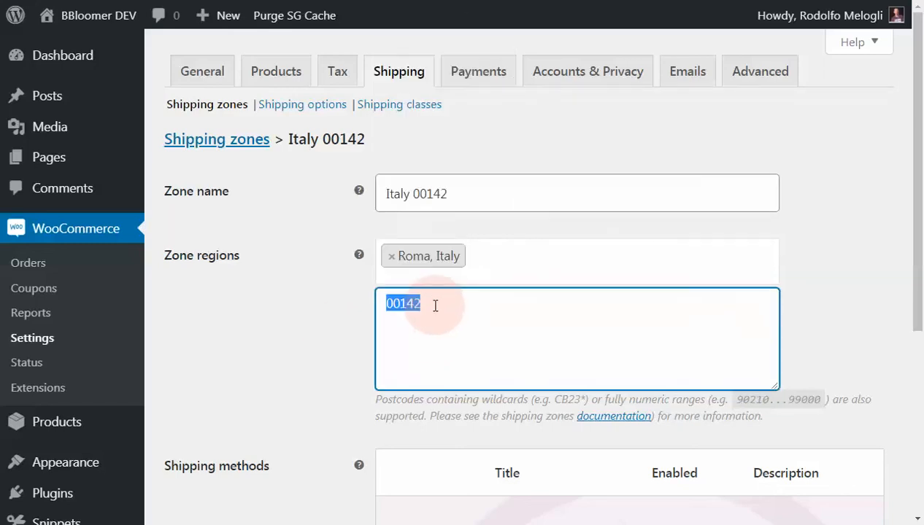
click(443, 301)
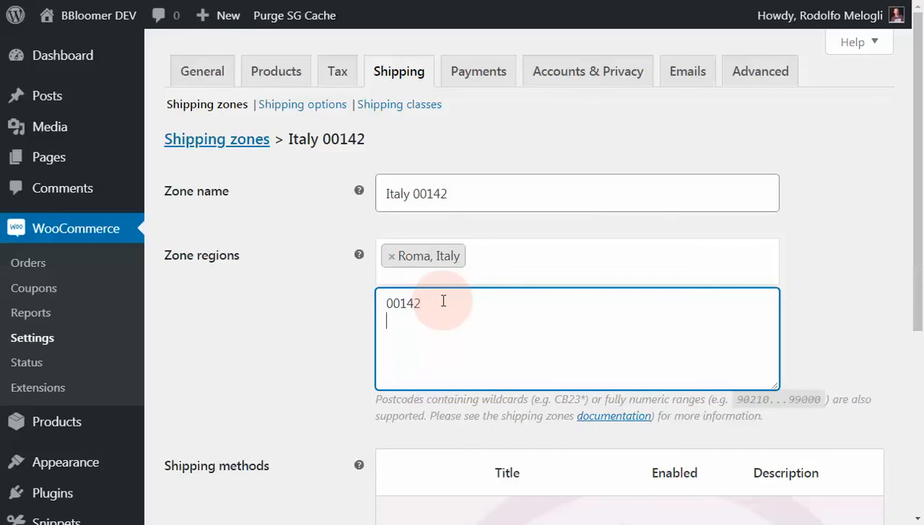
text(0014)
text(5...00149)
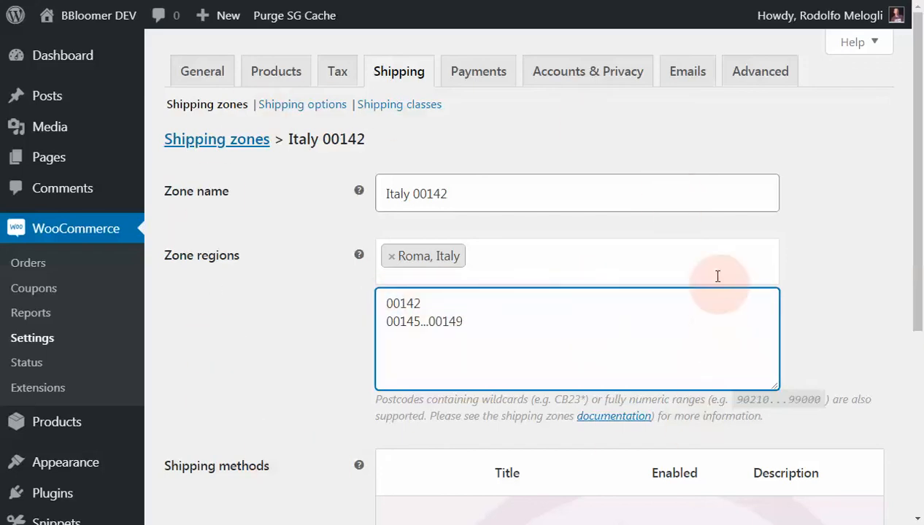
- Remove the postcode range line, keeping only 00142 in the zone's postcode limit
drag(468, 308, 477, 321)
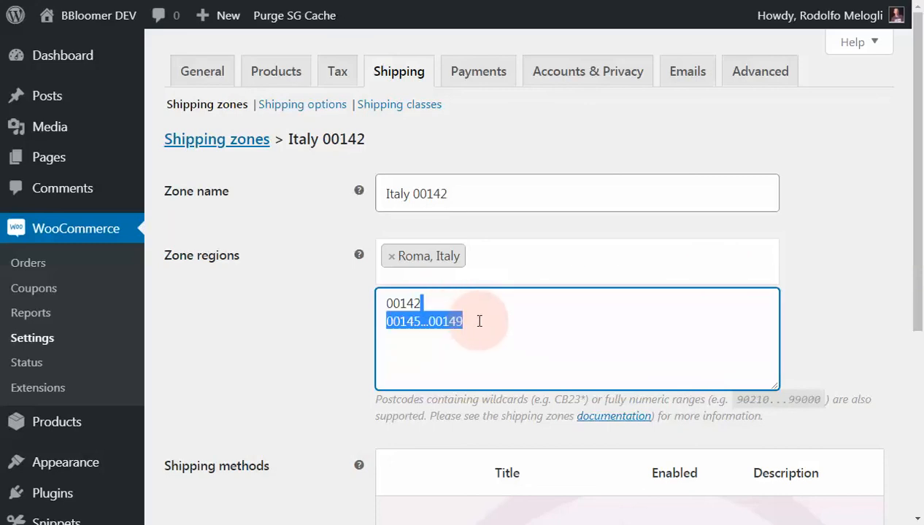
key(BackSpace)
click(289, 330)
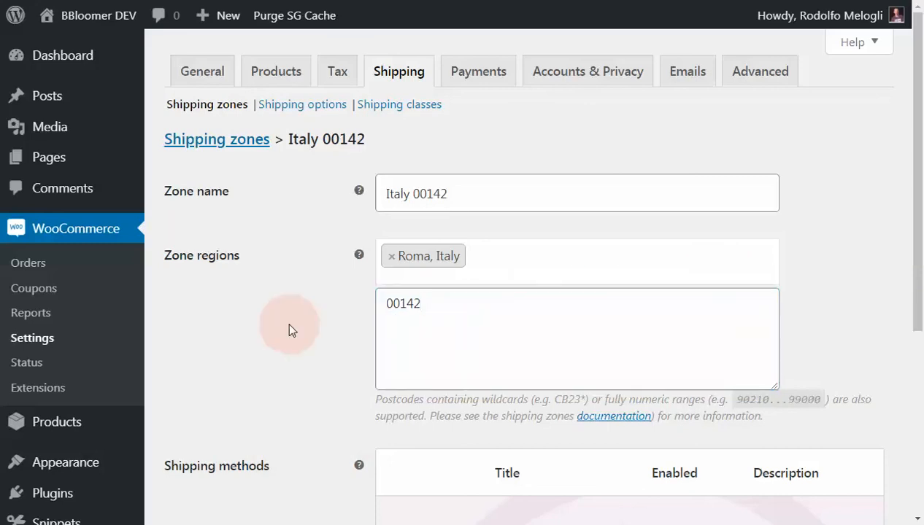
scroll(288, 330, down, 1)
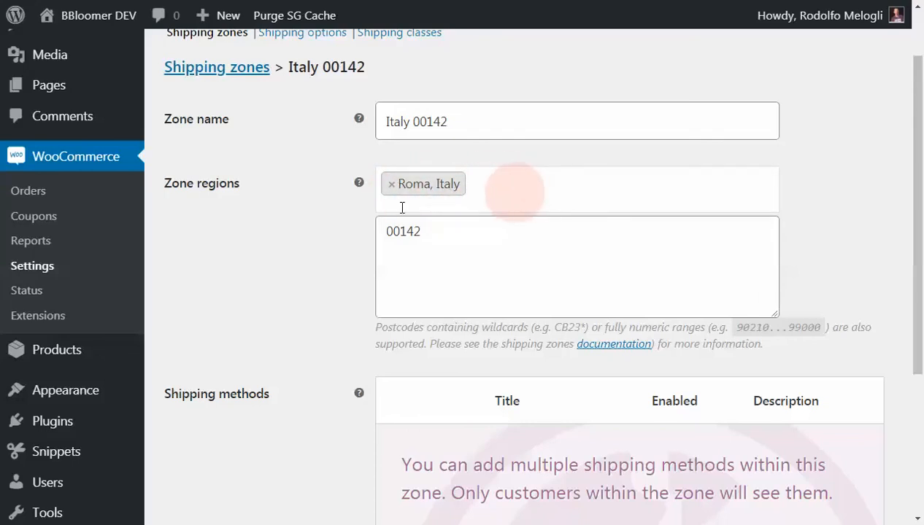
- Add a flat rate shipping method to the Italy 00142 zone
scroll(276, 219, down, 3)
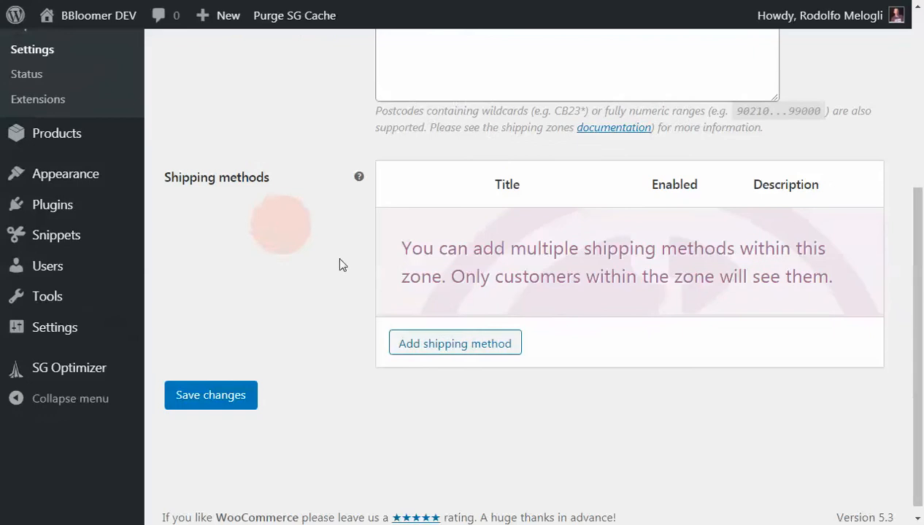
click(447, 344)
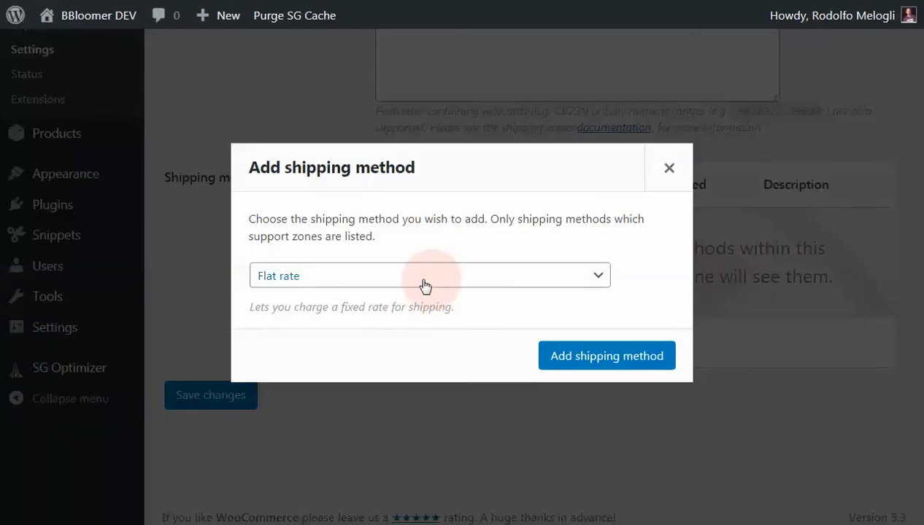
click(575, 361)
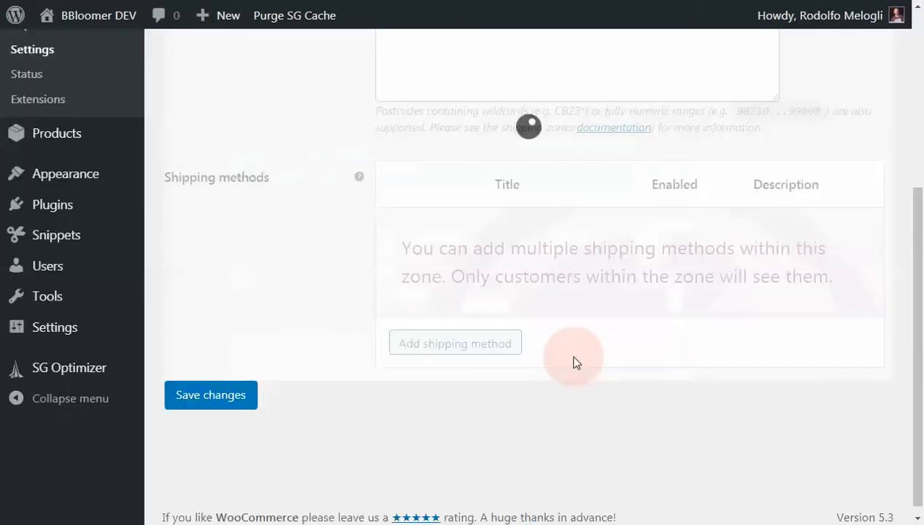
- Set the flat rate's cost to 5 and its tax status to None, and save the method settings
click(468, 270)
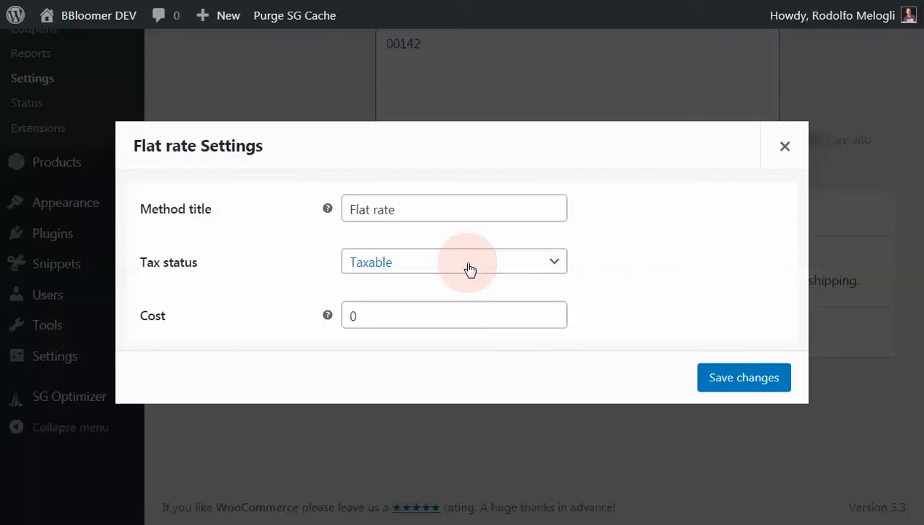
double_click(348, 314)
text(5)
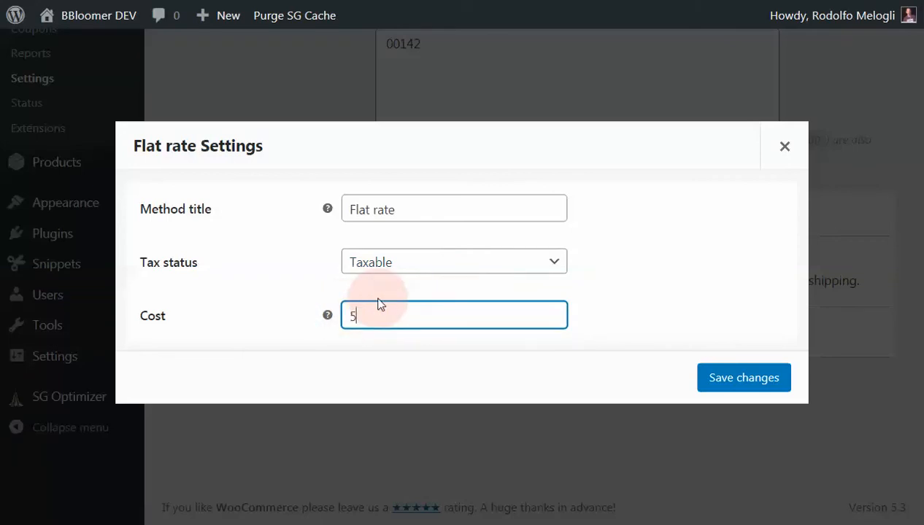
click(385, 263)
click(382, 303)
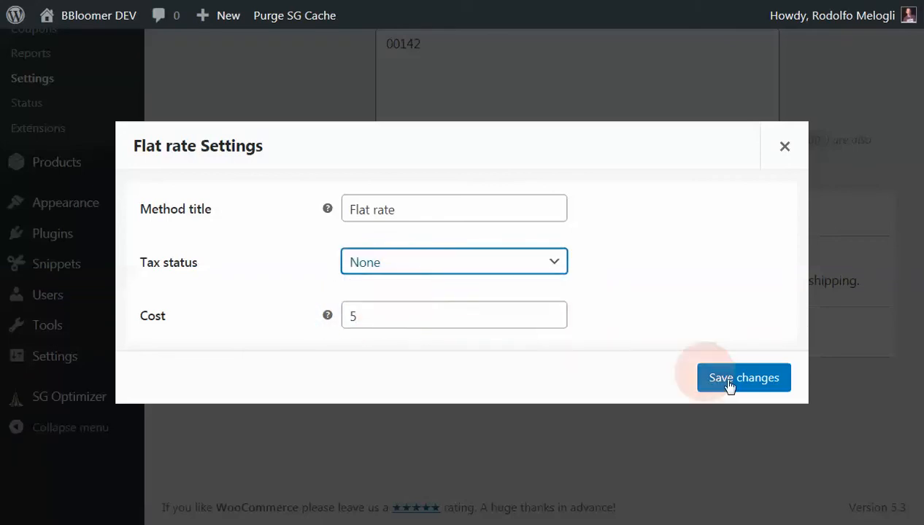
click(737, 378)
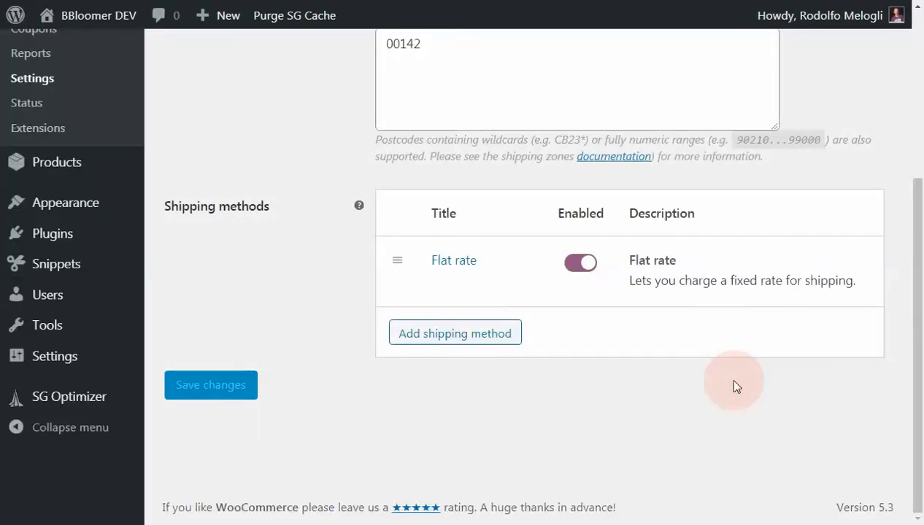
- Review the Italy 00142 zone's settings, return to the shipping zones list and check the zone's region and postcode there
scroll(733, 381, up, 4)
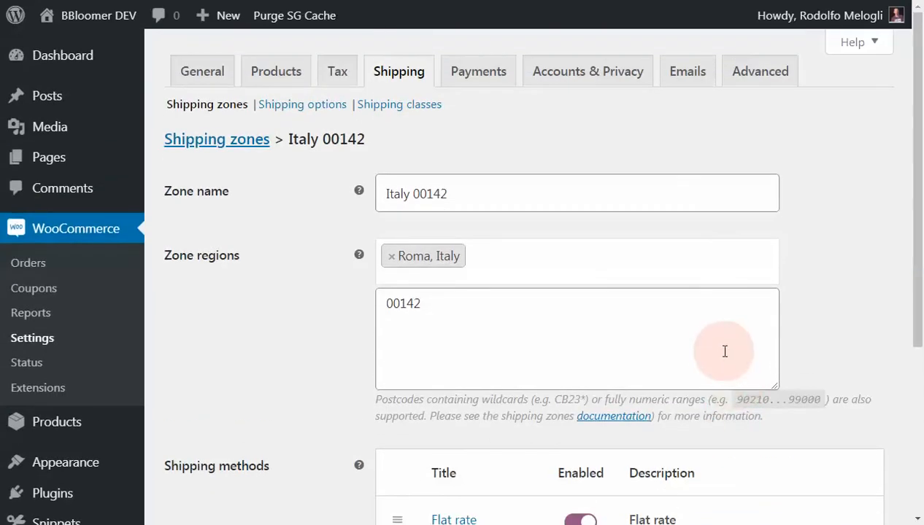
scroll(319, 326, down, 3)
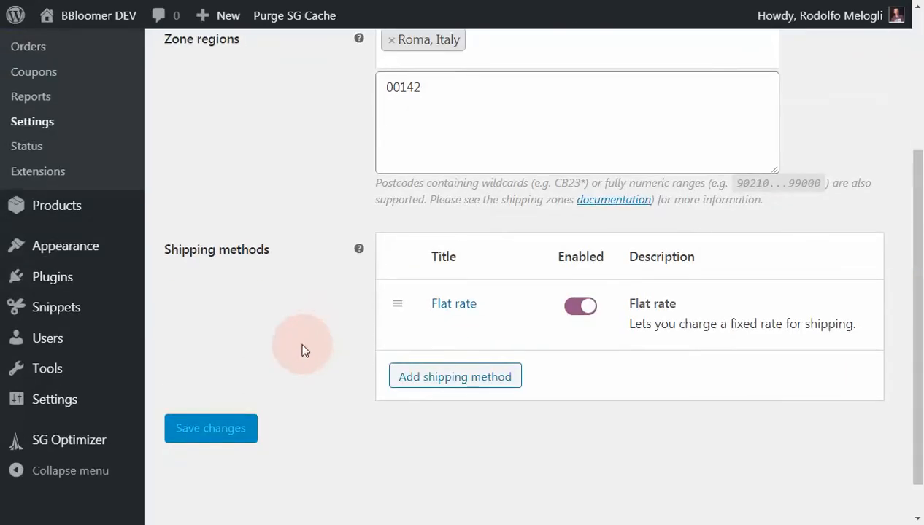
scroll(306, 339, up, 3)
click(211, 143)
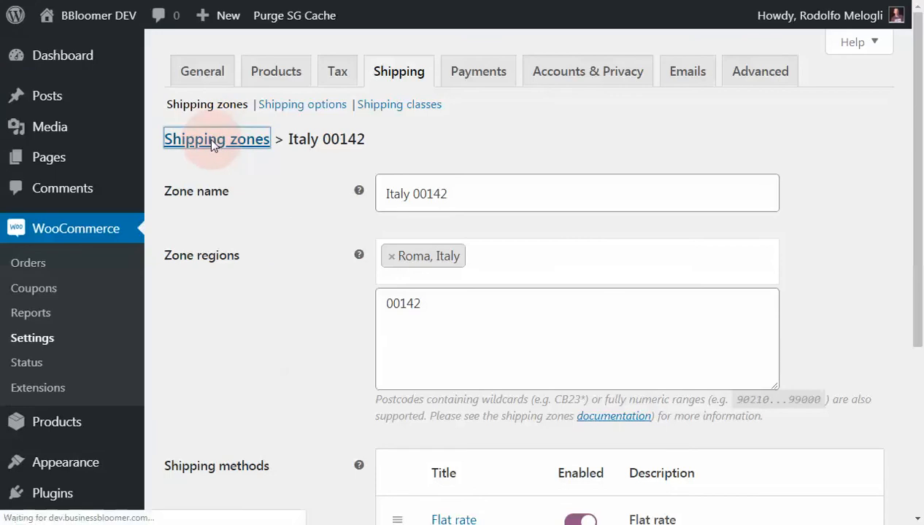
click(212, 160)
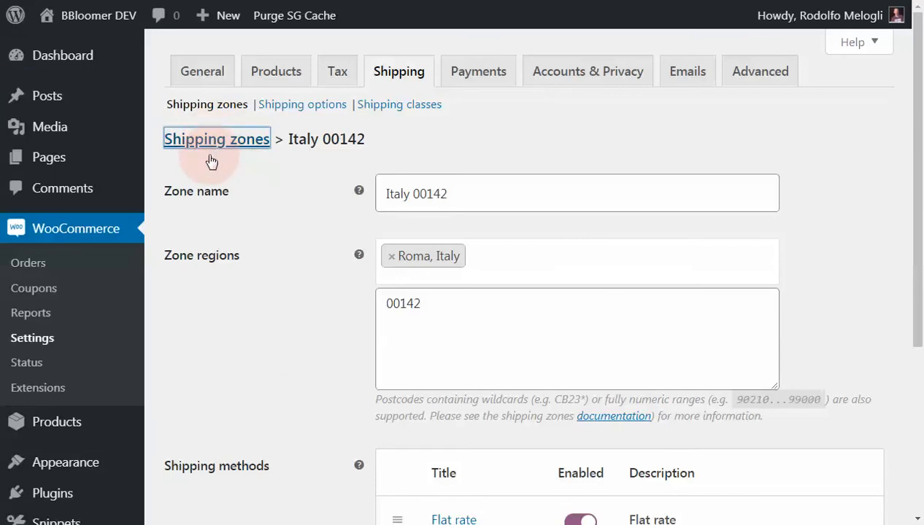
scroll(217, 167, down, 1)
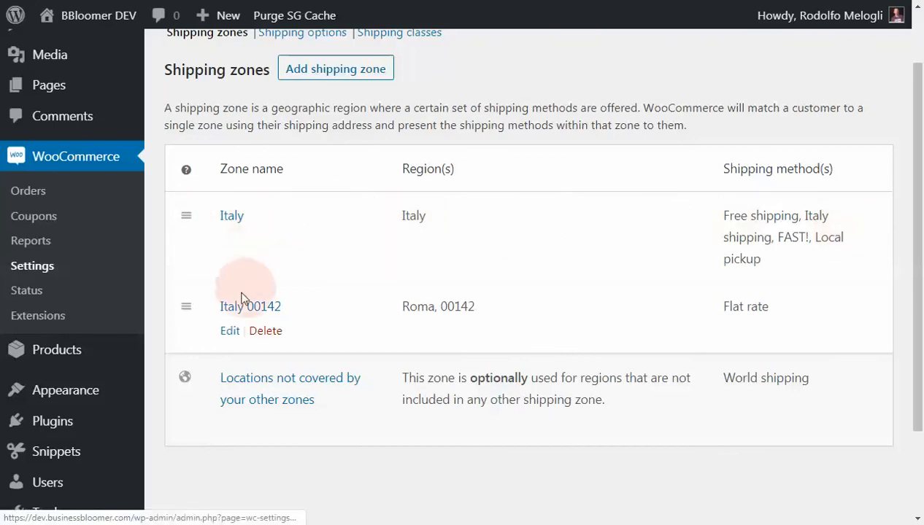
double_click(460, 306)
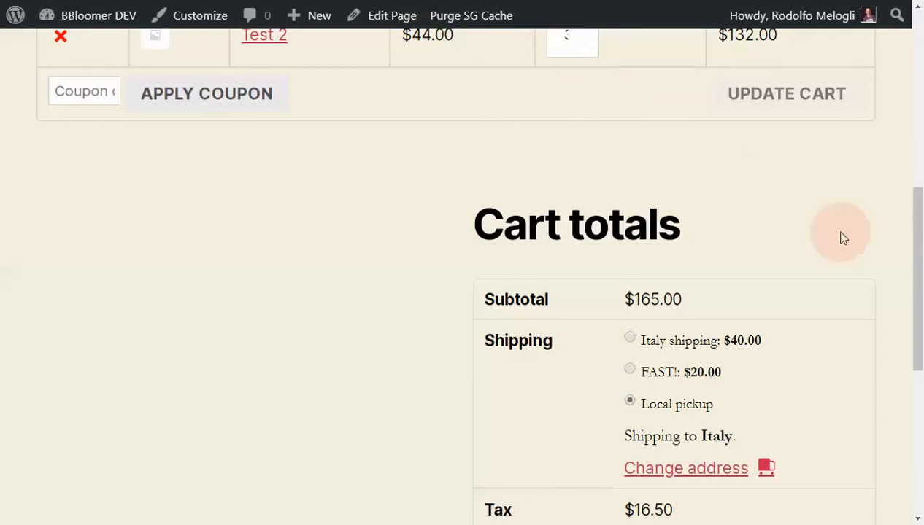
- On the store's cart page, change the shipping address to postcode 00142 in Italy and update the totals
scroll(841, 237, down, 1)
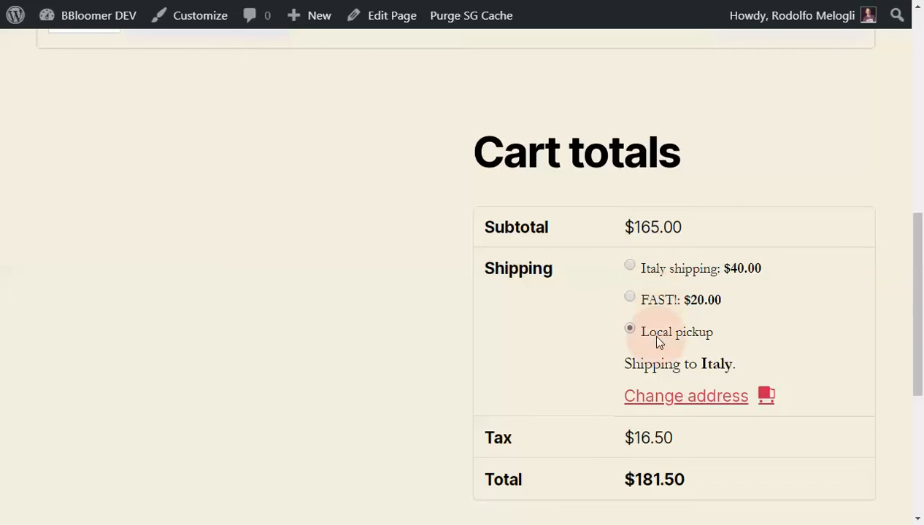
click(689, 396)
scroll(824, 340, down, 3)
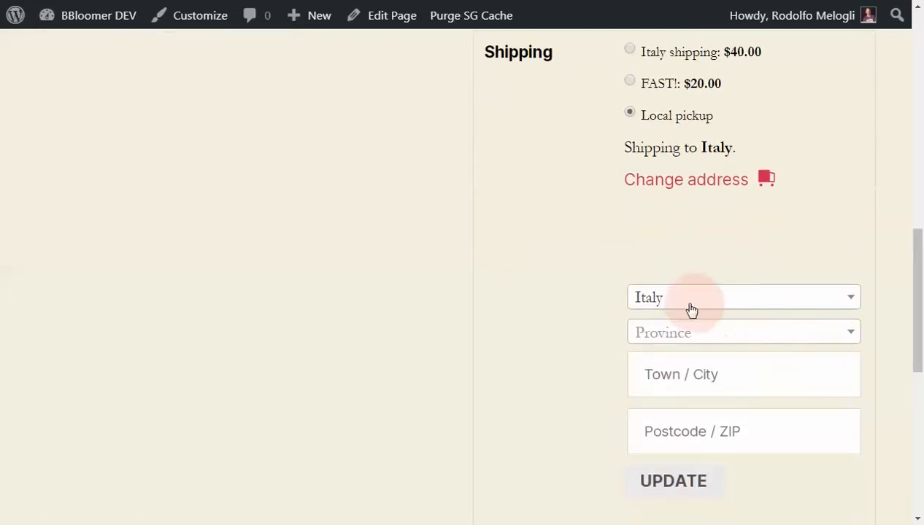
click(667, 429)
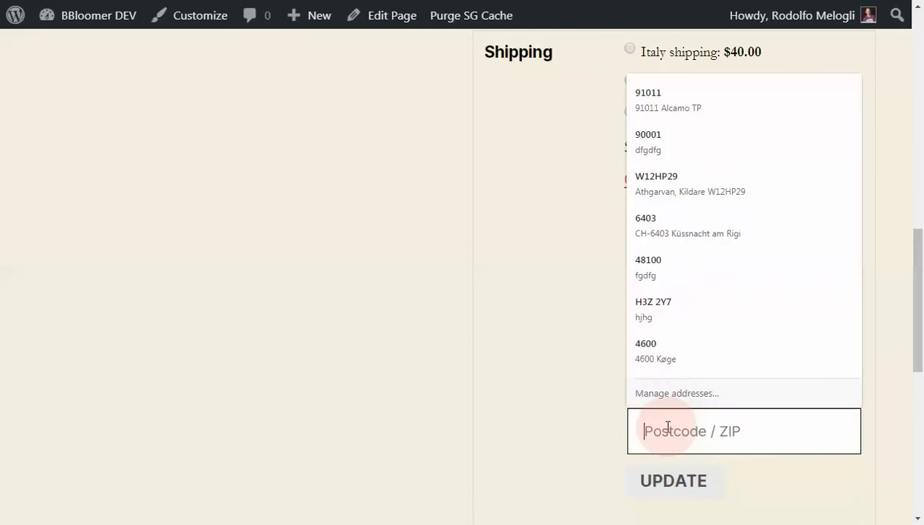
text(00142)
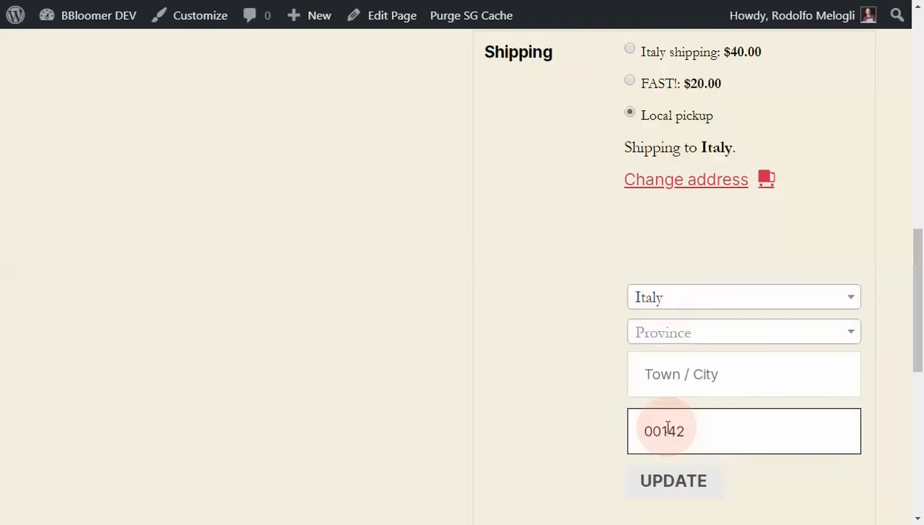
scroll(609, 424, down, 1)
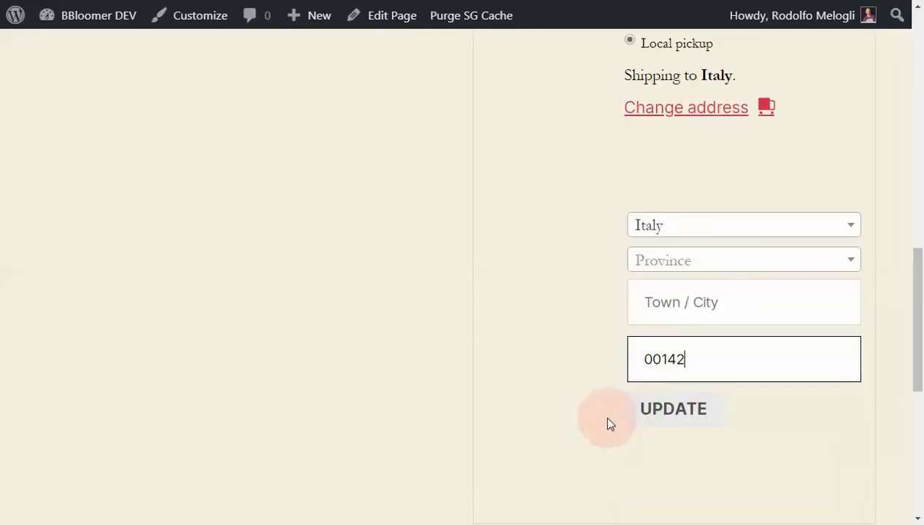
click(679, 410)
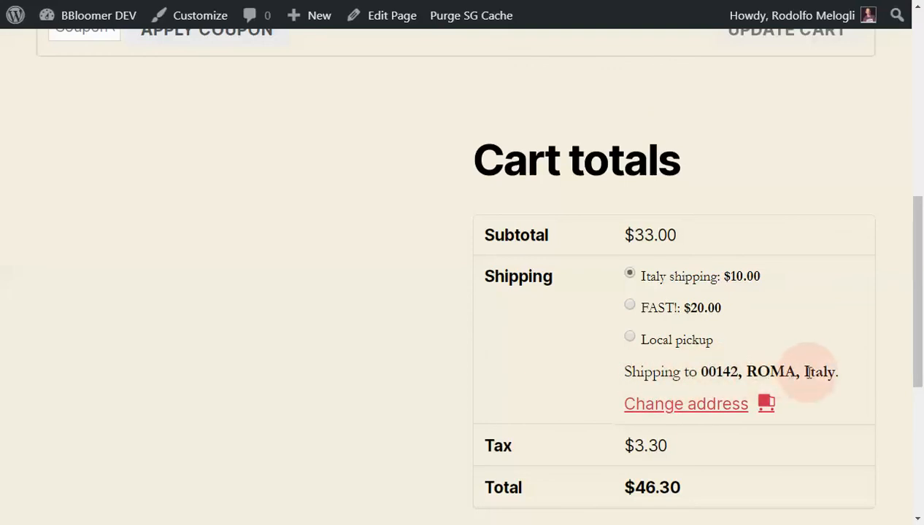
- Compare the shipping options offered in the cart for 00142, Roma with the methods and order in the shipping zones list
click(291, 0)
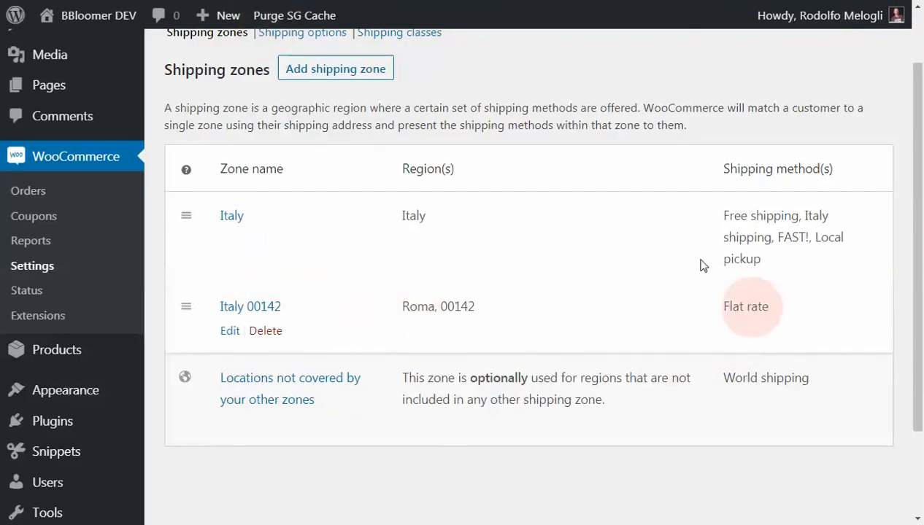
click(474, 0)
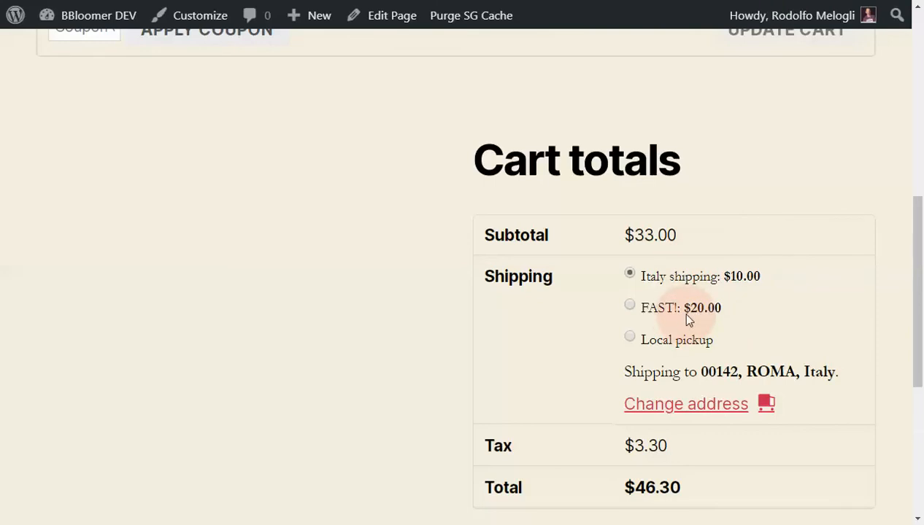
scroll(686, 316, up, 1)
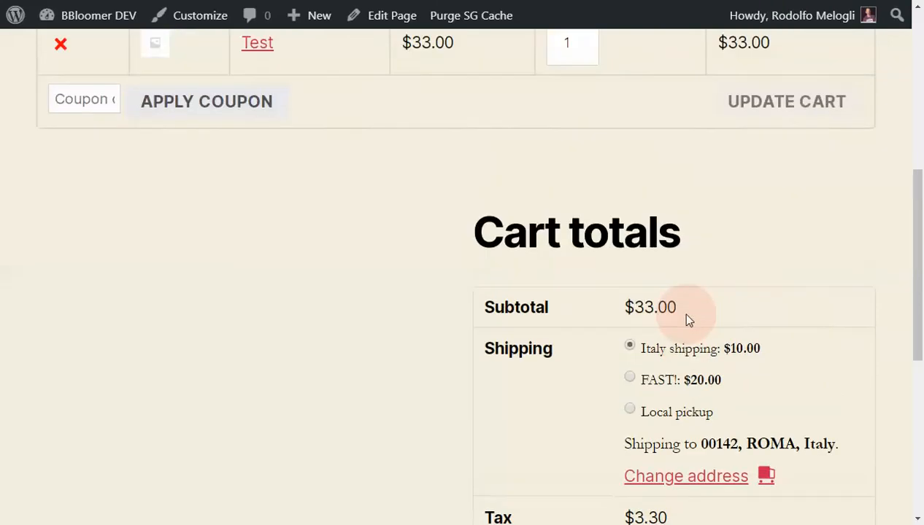
click(255, 0)
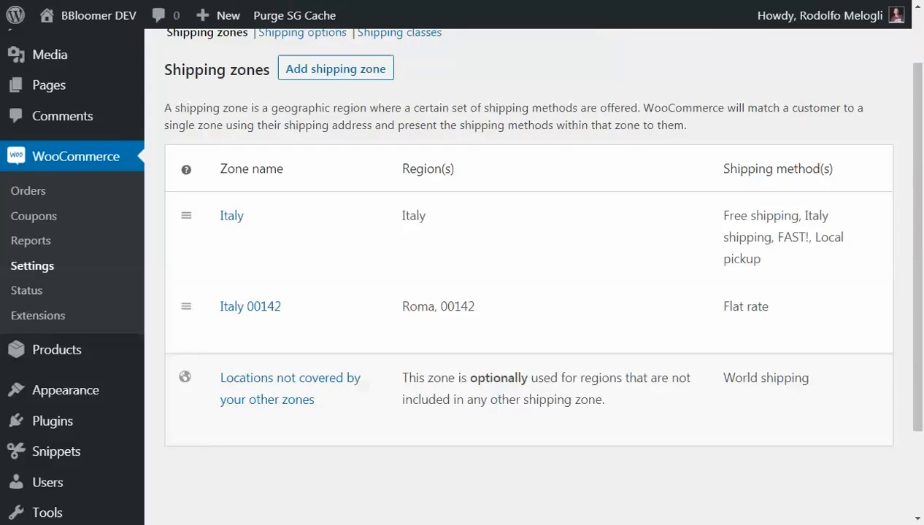
mouse_move(408, 232)
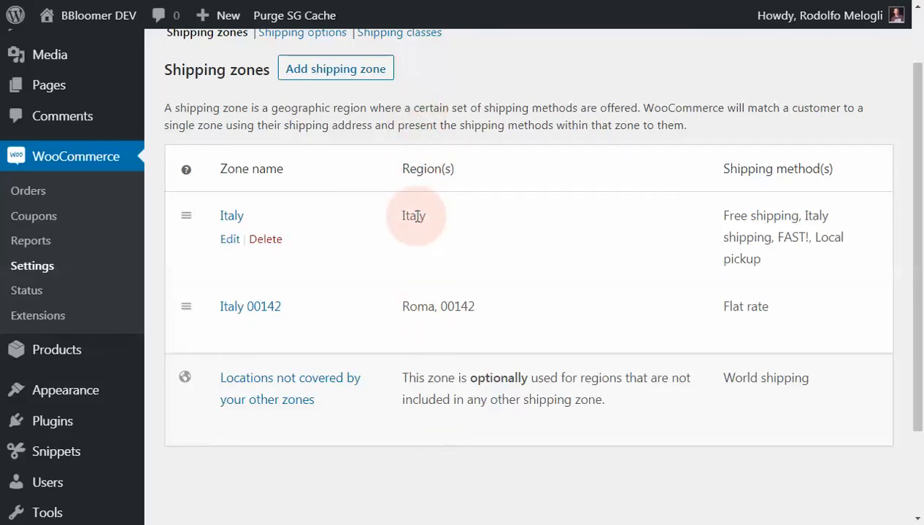
click(413, 0)
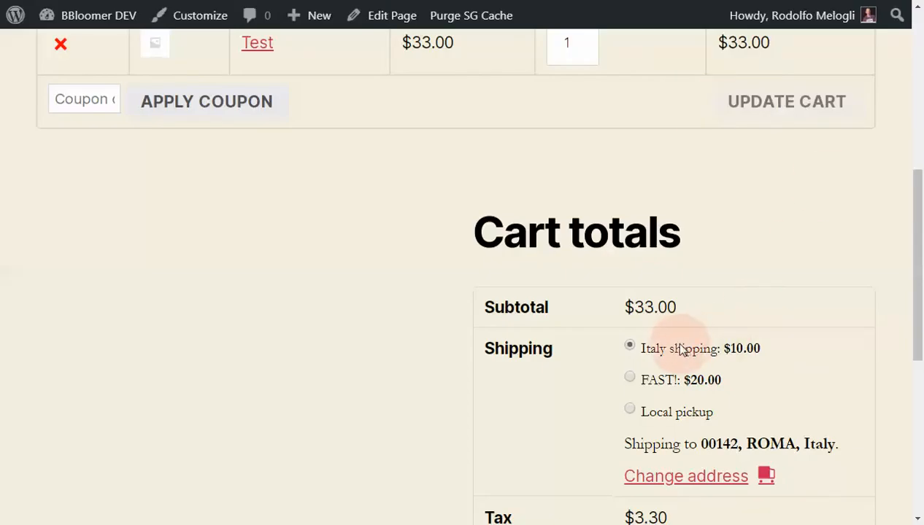
- Move the Italy 00142 zone above the Italy zone in the shipping zones list
click(299, 0)
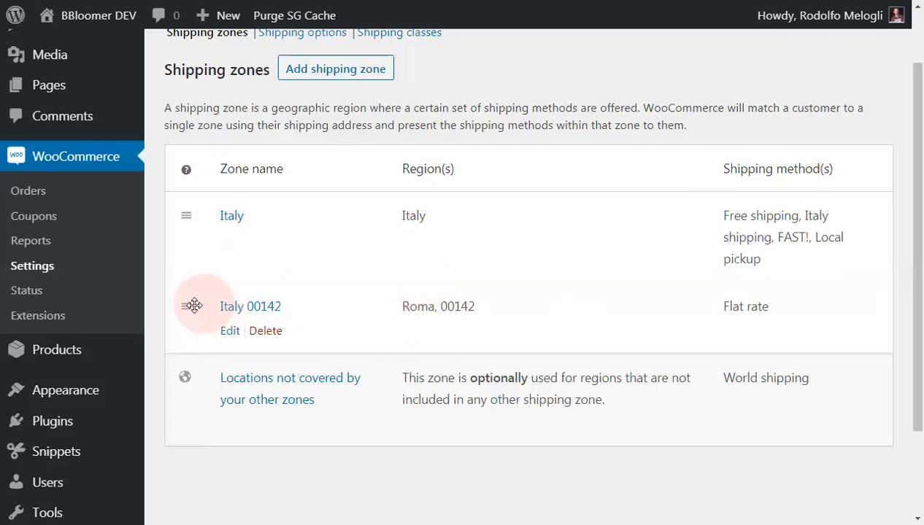
drag(184, 306, 184, 207)
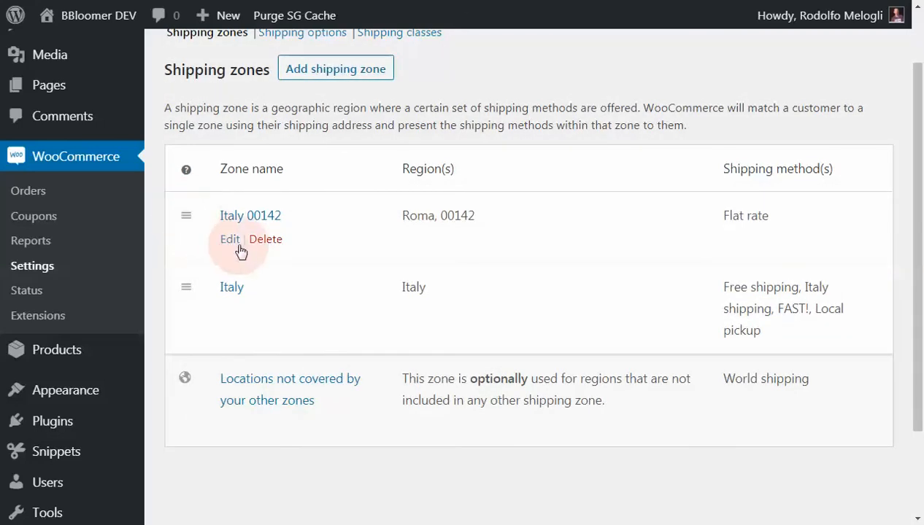
scroll(315, 272, down, 2)
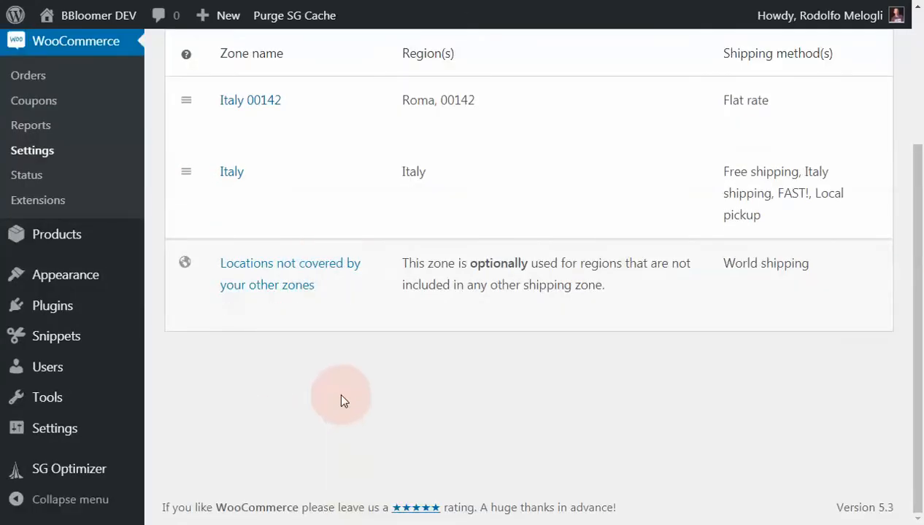
scroll(341, 397, up, 3)
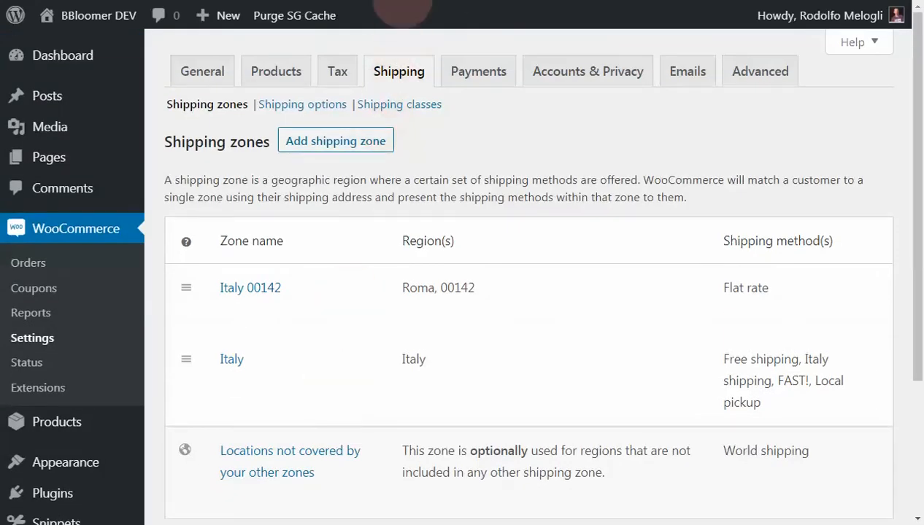
- Reload the cart and check the shipping offered for 00142, Roma against the reordered shipping zones list
click(398, 0)
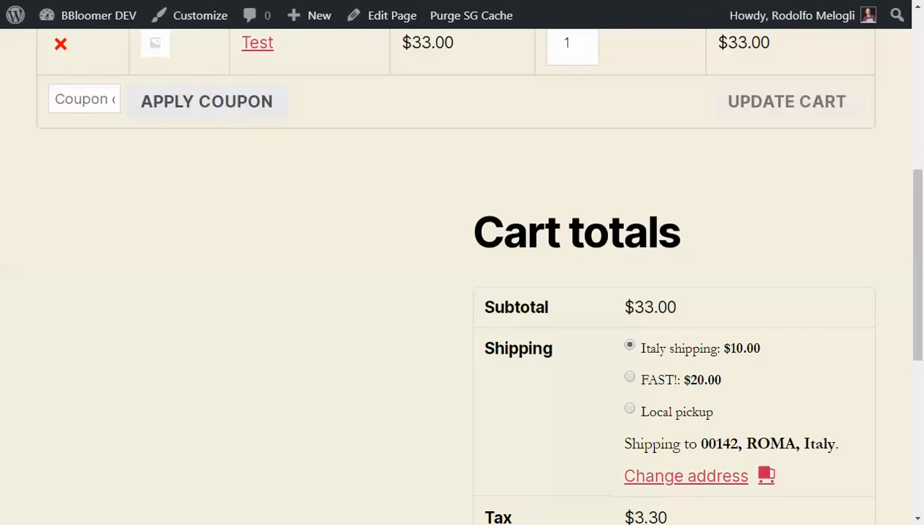
key(F5)
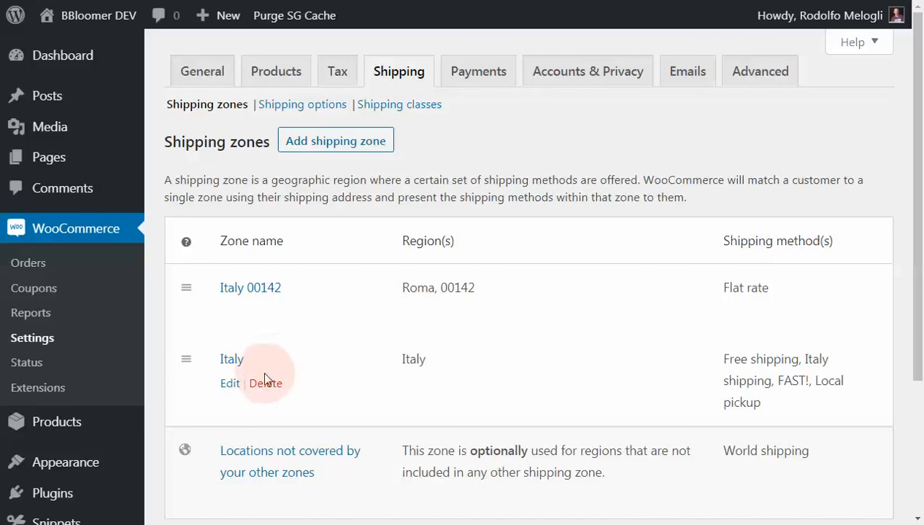
scroll(266, 376, down, 1)
scroll(266, 381, down, 2)
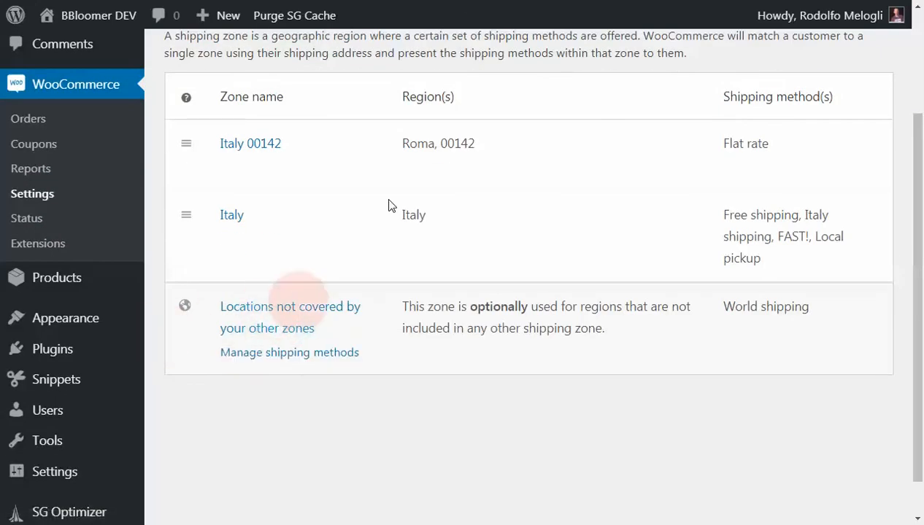
click(445, 2)
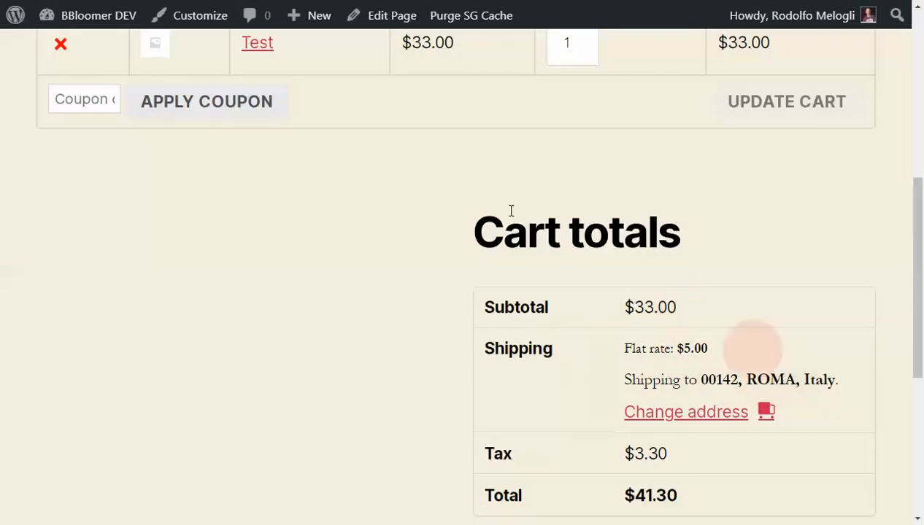
click(294, 2)
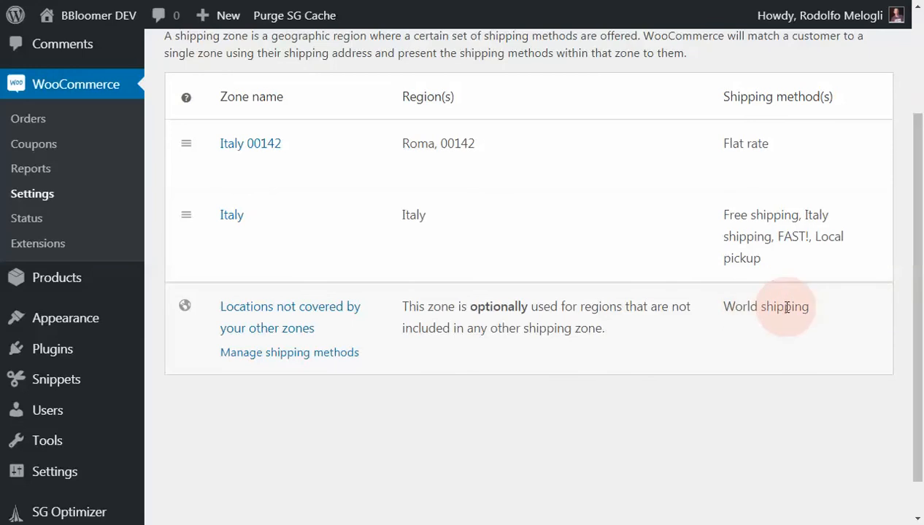
scroll(786, 306, up, 2)
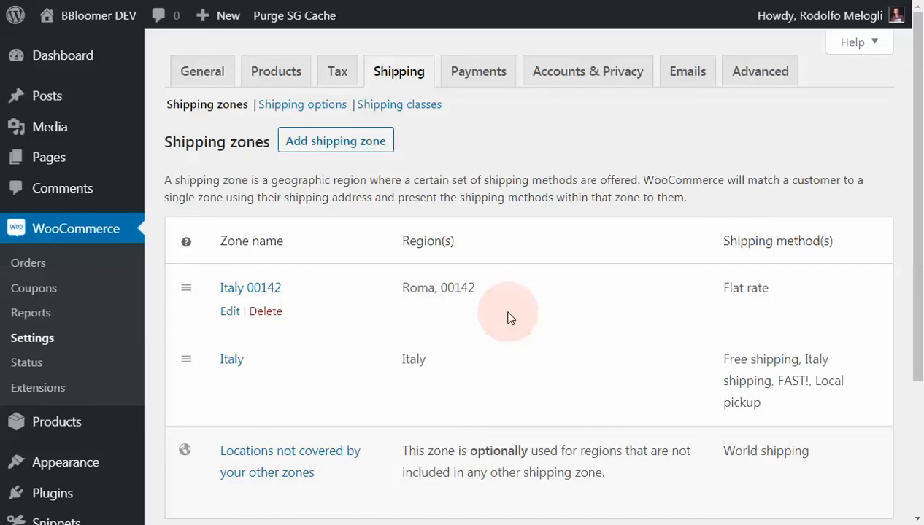
scroll(511, 310, down, 1)
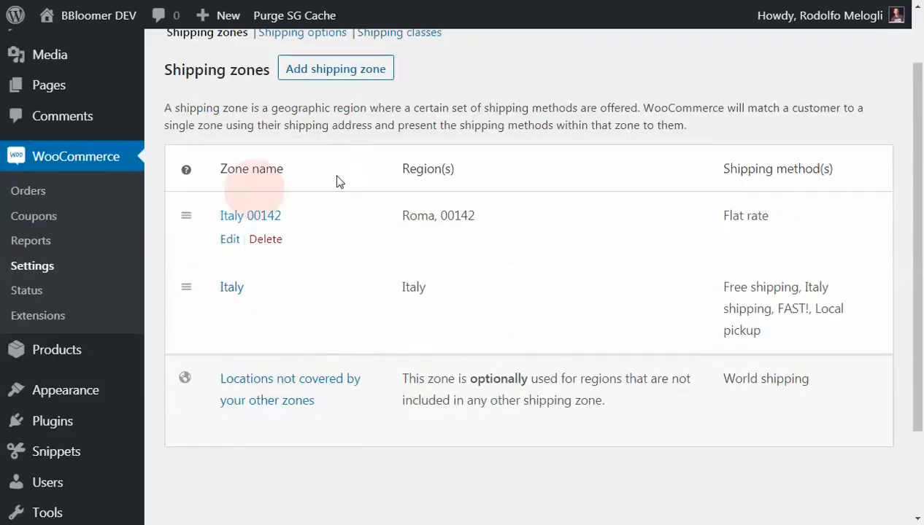